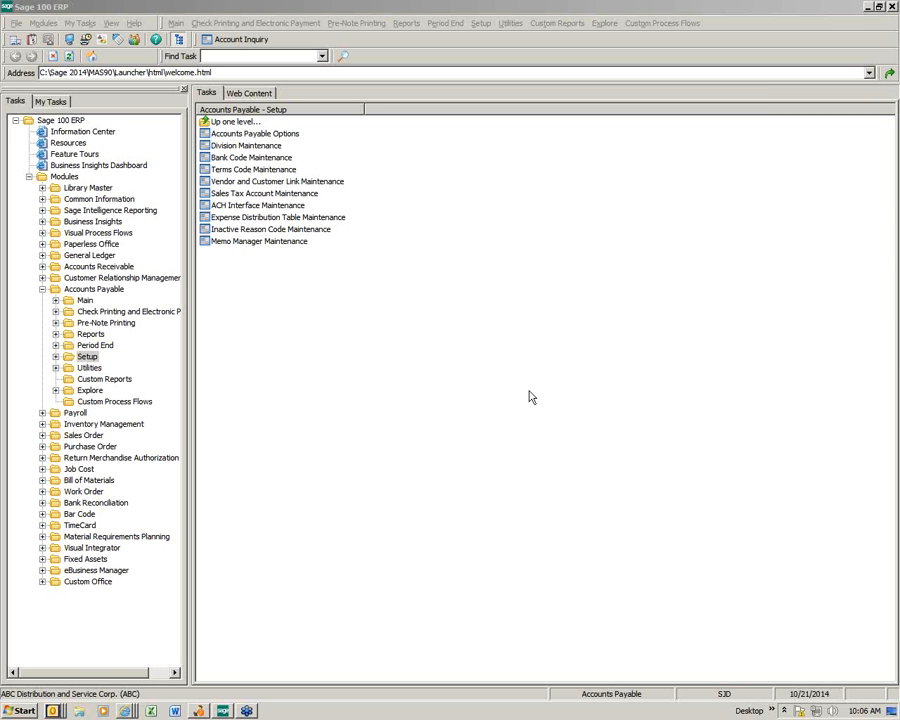
Step: Set Accounts Payable Options to retain 1099 payment history for 7 years, then return to the Main tasks
left_click(240, 139)
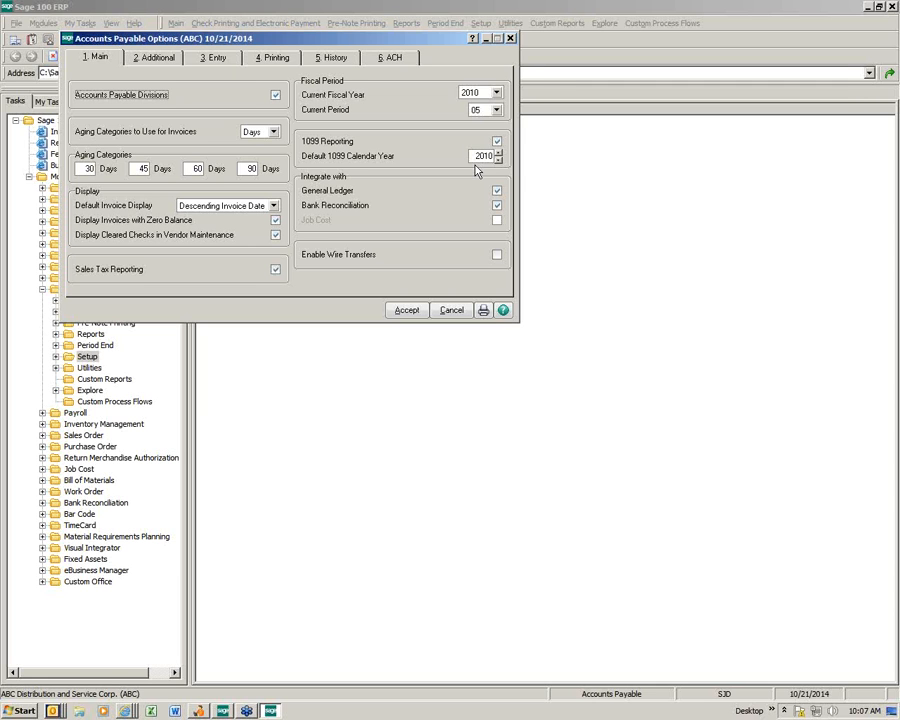
left_click(336, 58)
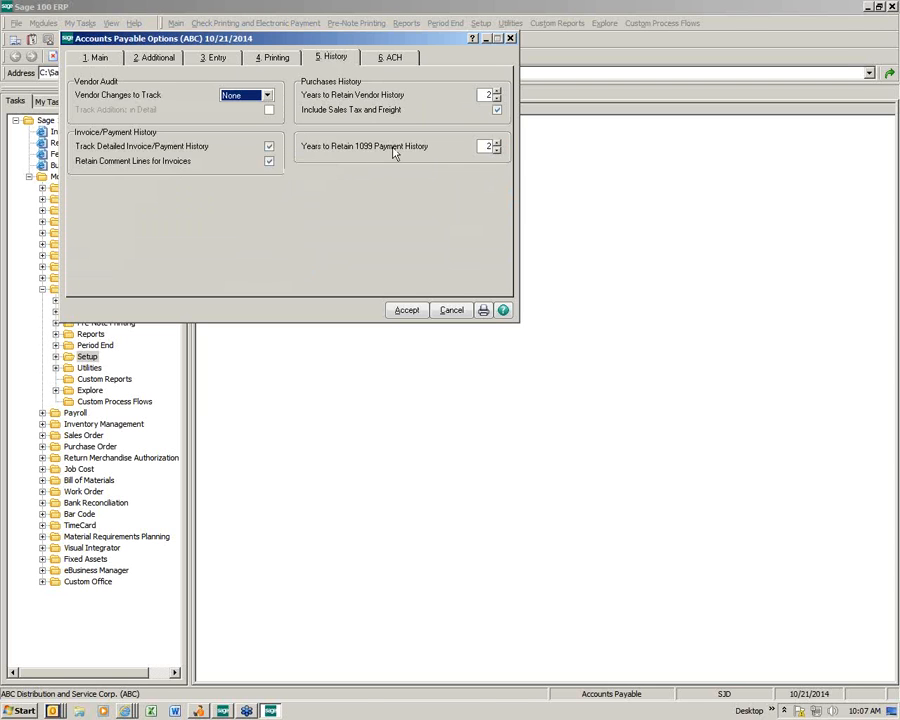
left_click(497, 143)
left_click(497, 143)
left_click(497, 143)
left_click(497, 143)
left_click(497, 143)
left_click(407, 311)
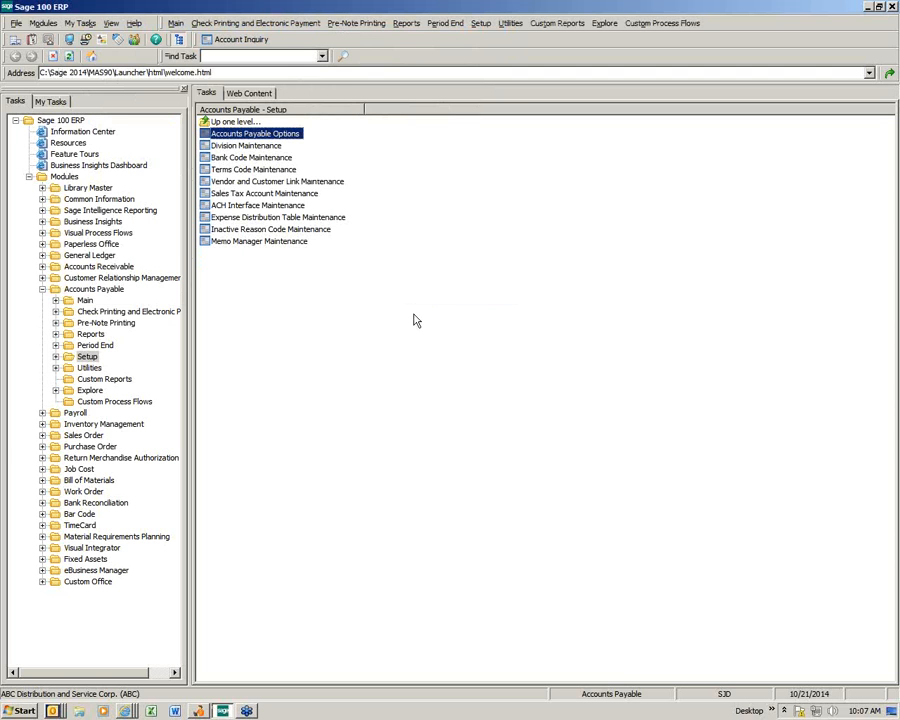
left_click(84, 301)
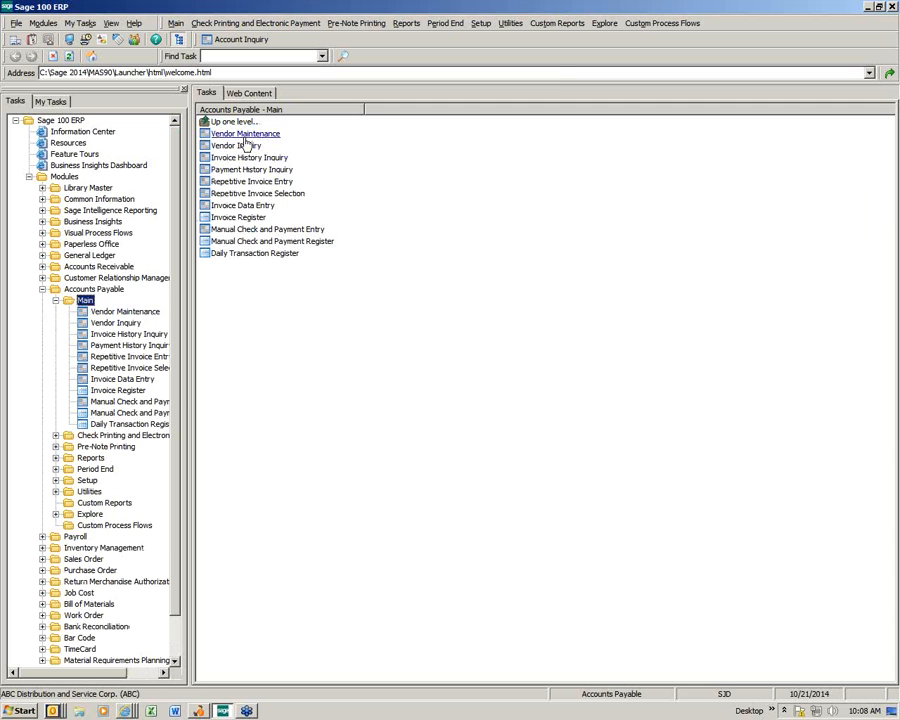
Step: Load the Allclimate Maintenance vendor record in Vendor Maintenance and view its Additional tab
left_click(245, 136)
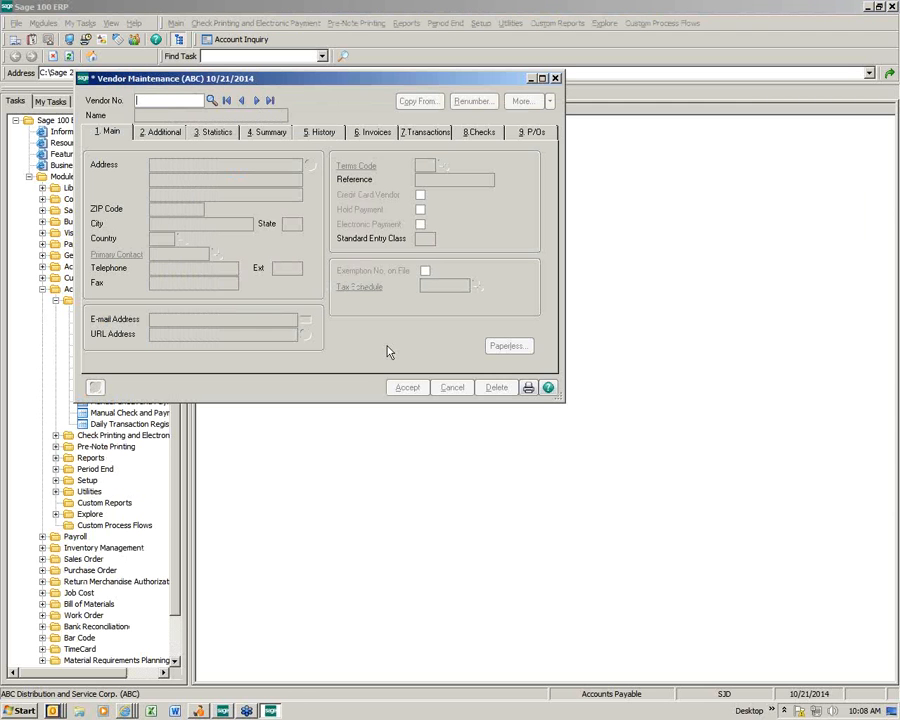
left_click(211, 103)
left_click(309, 253)
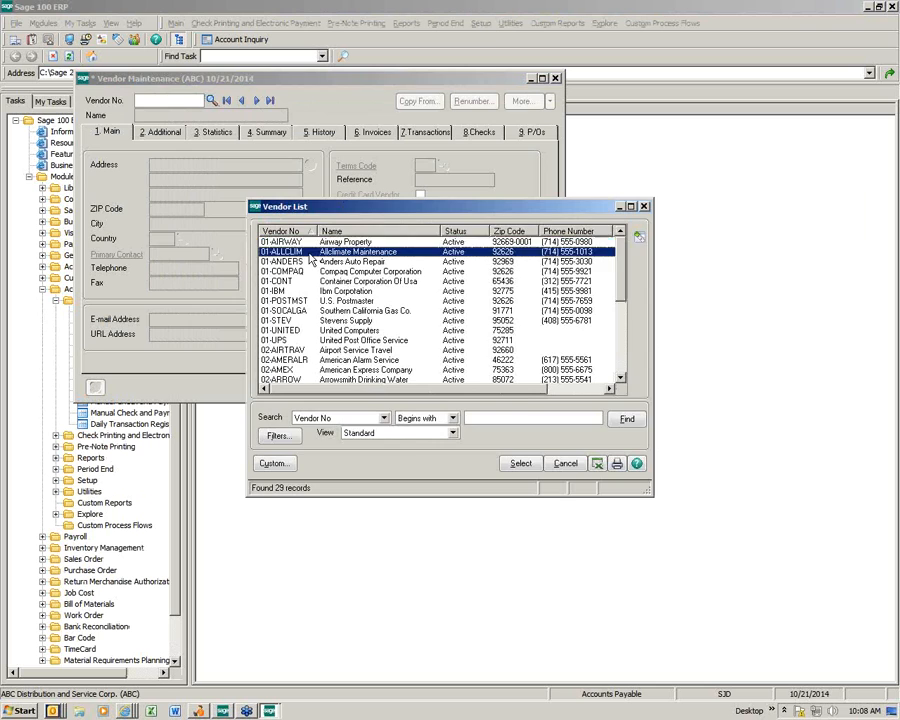
double_click(309, 253)
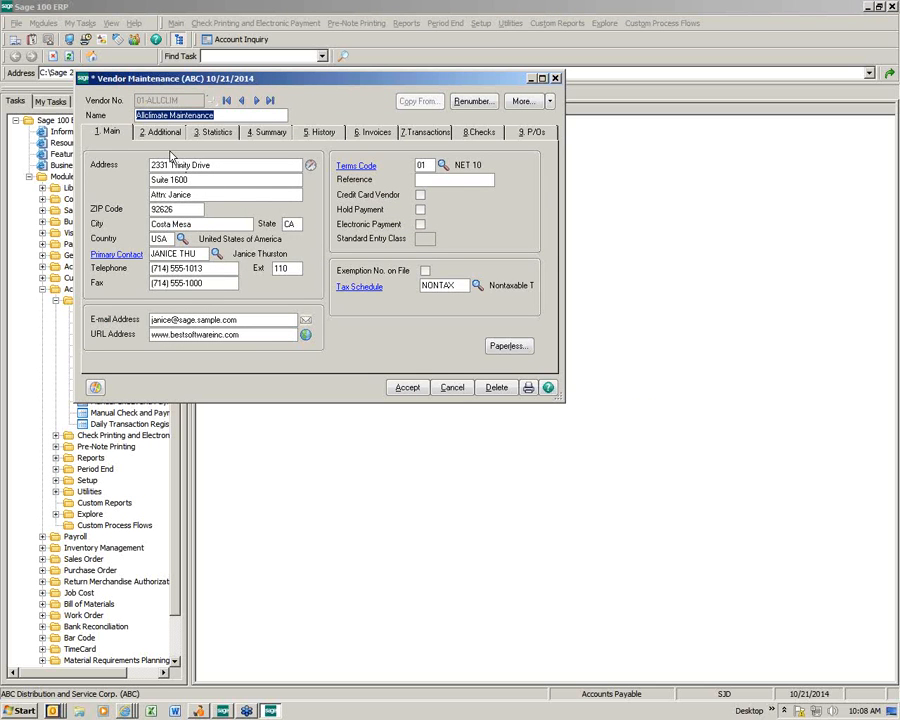
left_click(164, 134)
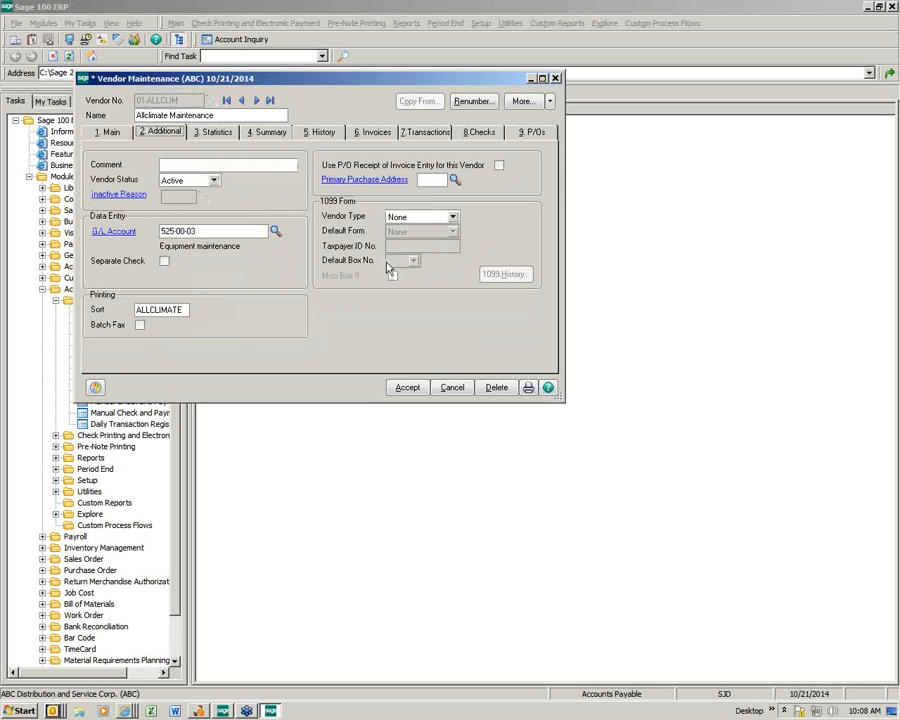
Step: Make Allclimate Maintenance a Business 1099 vendor with Miscellaneous as the default form
left_click(453, 218)
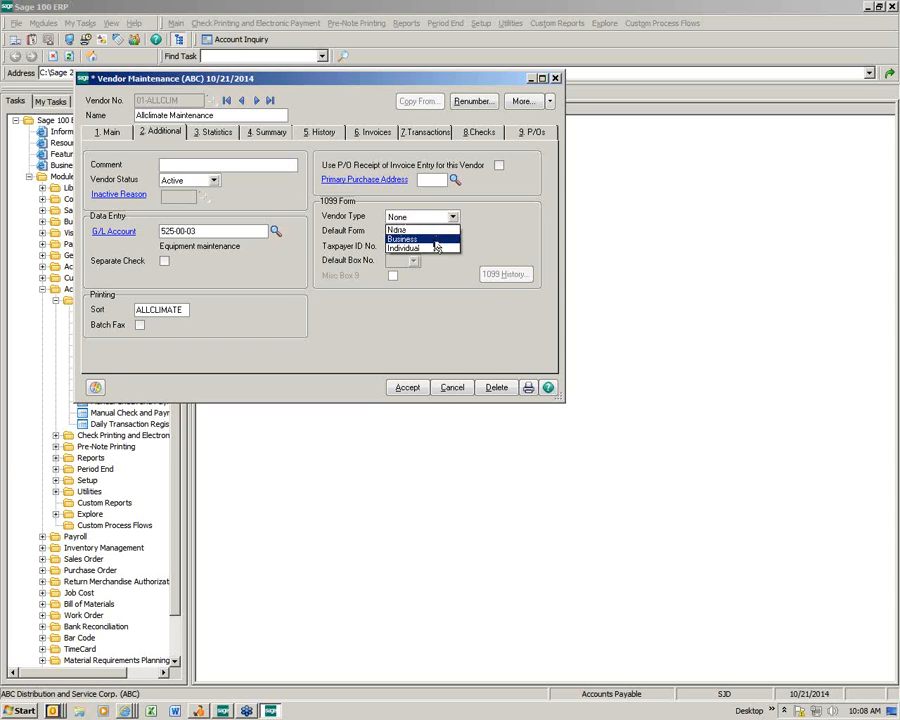
left_click(436, 241)
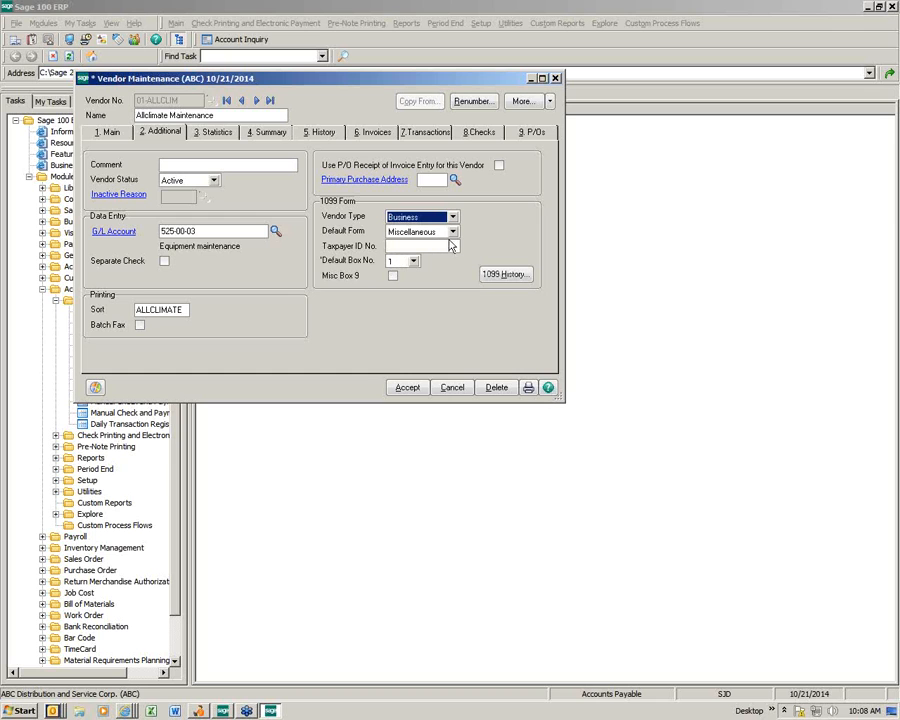
left_click(453, 232)
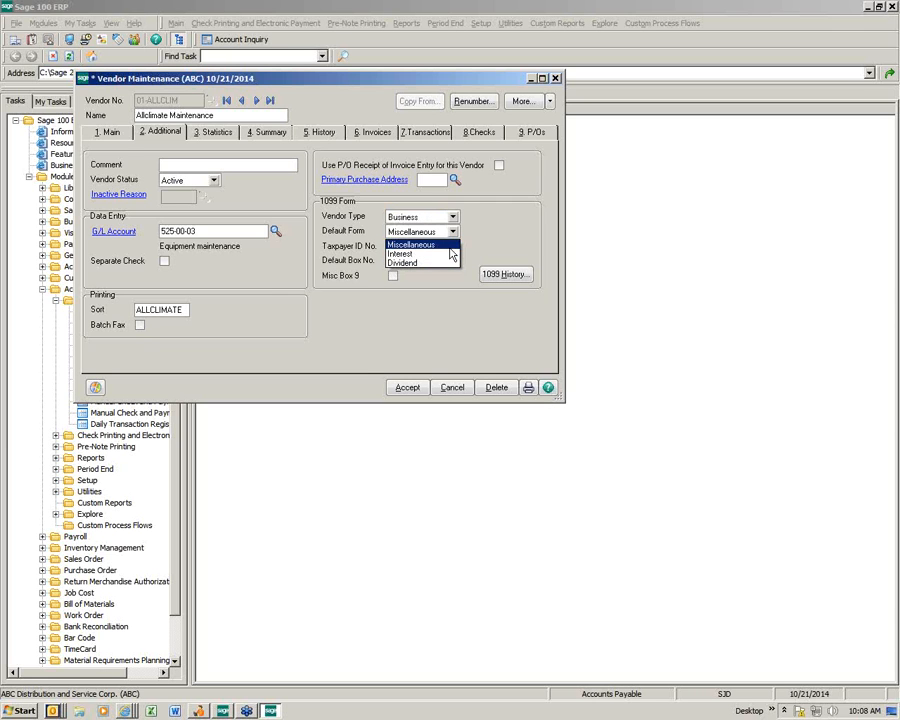
left_click(454, 244)
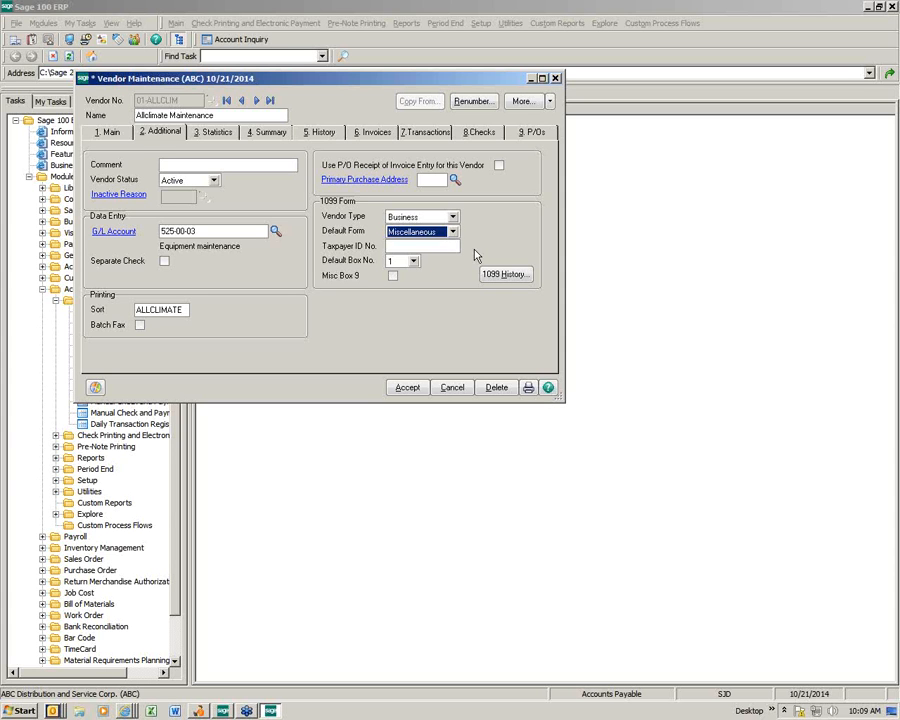
key("Tab")
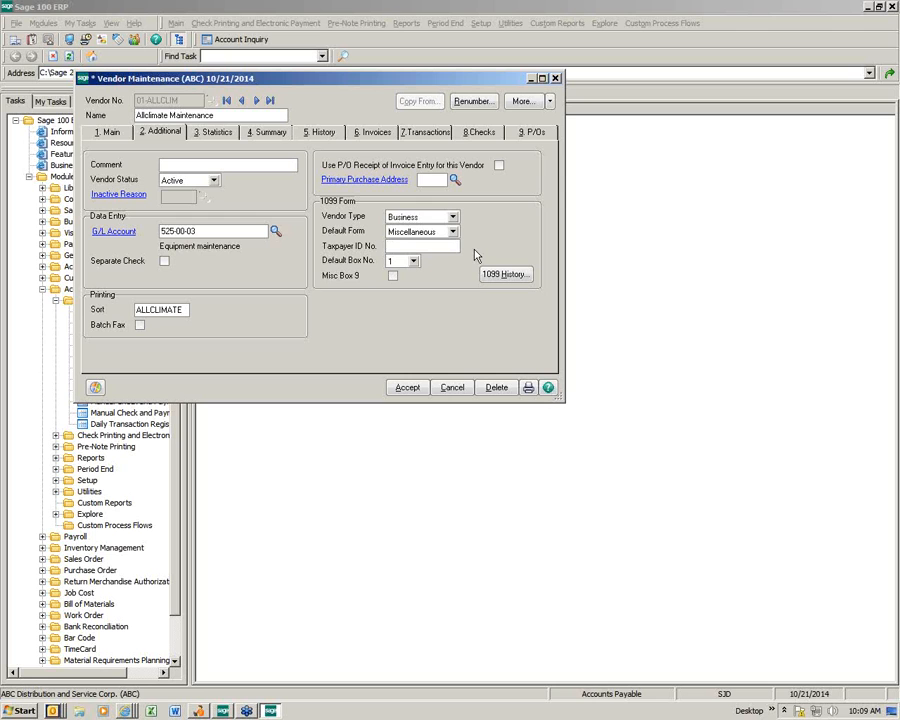
left_click(452, 216)
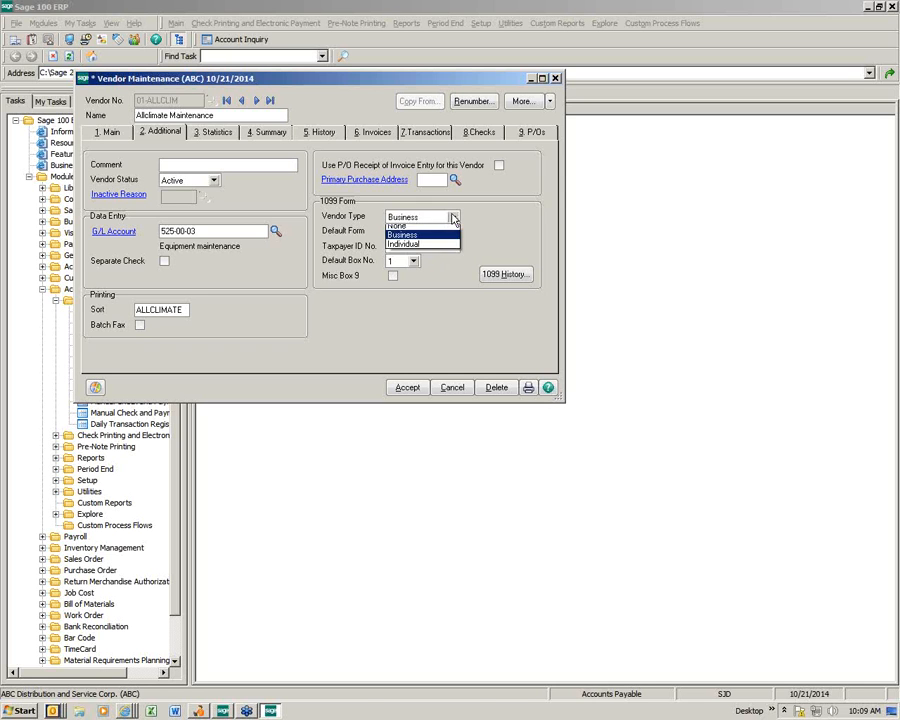
Step: Save Allclimate as an Individual 1099 vendor with its social security number and default box 7
left_click(414, 249)
left_click(404, 246)
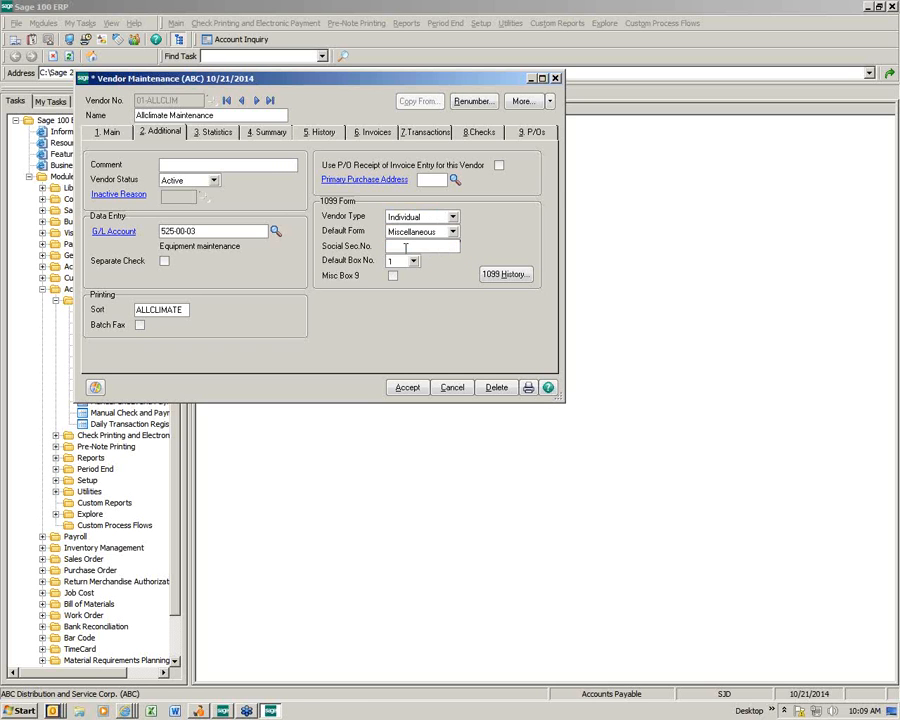
key("Tab")
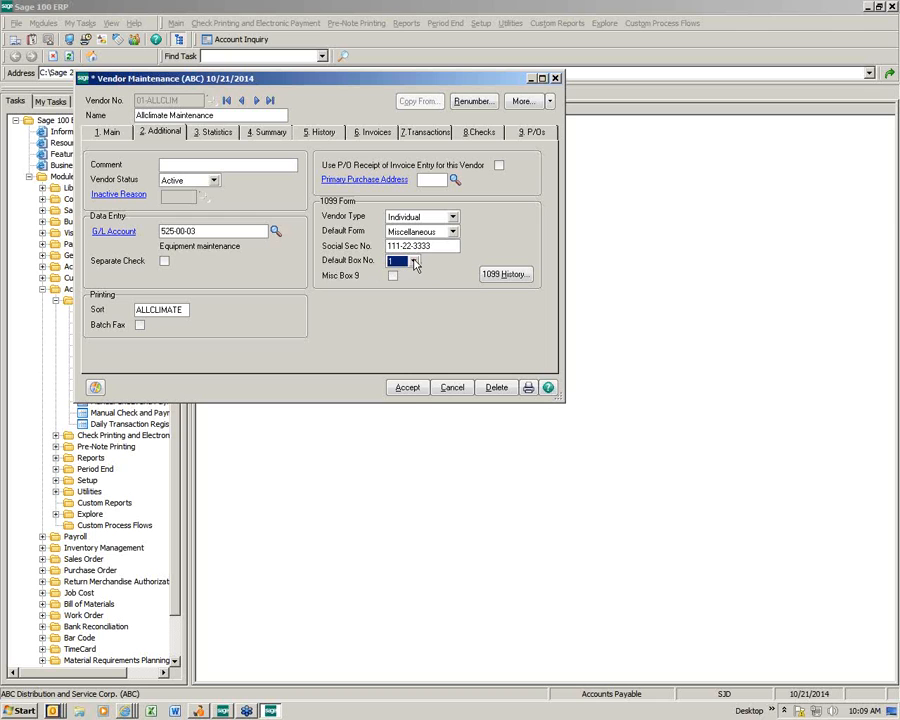
left_click(413, 263)
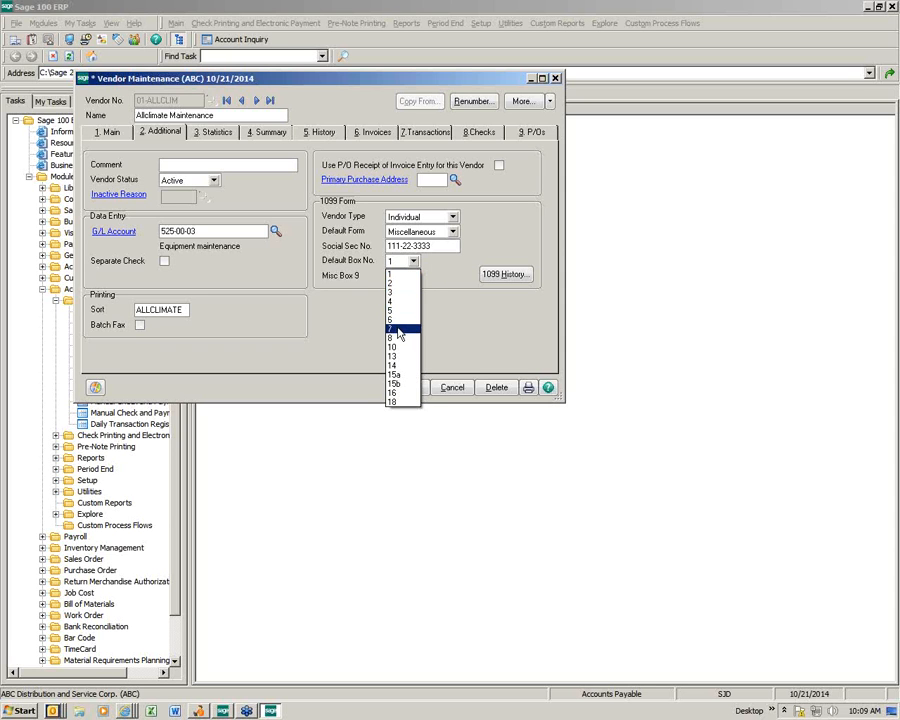
left_click(399, 330)
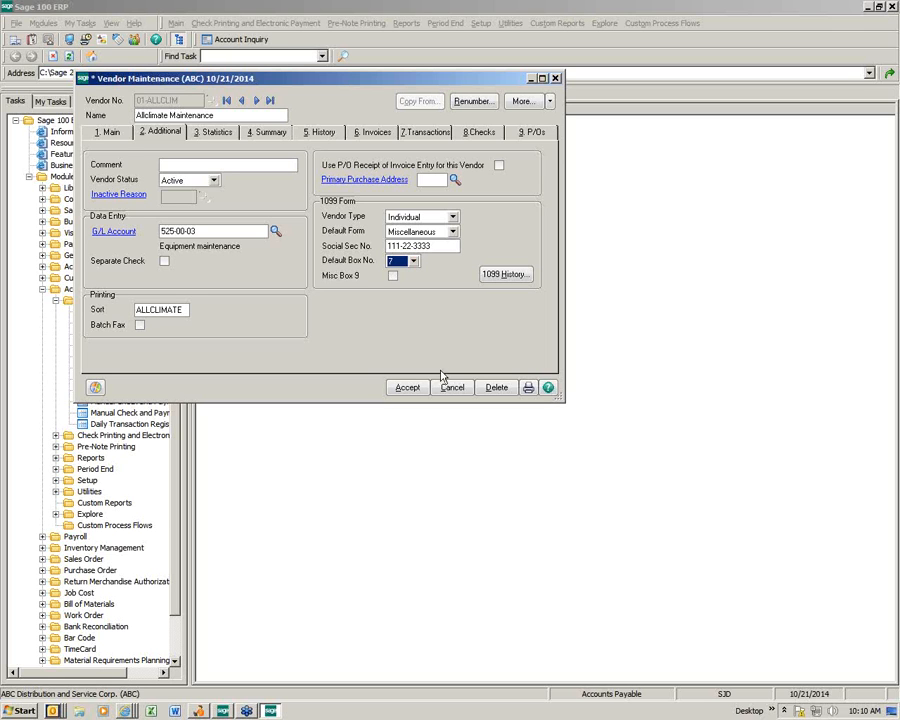
left_click(405, 388)
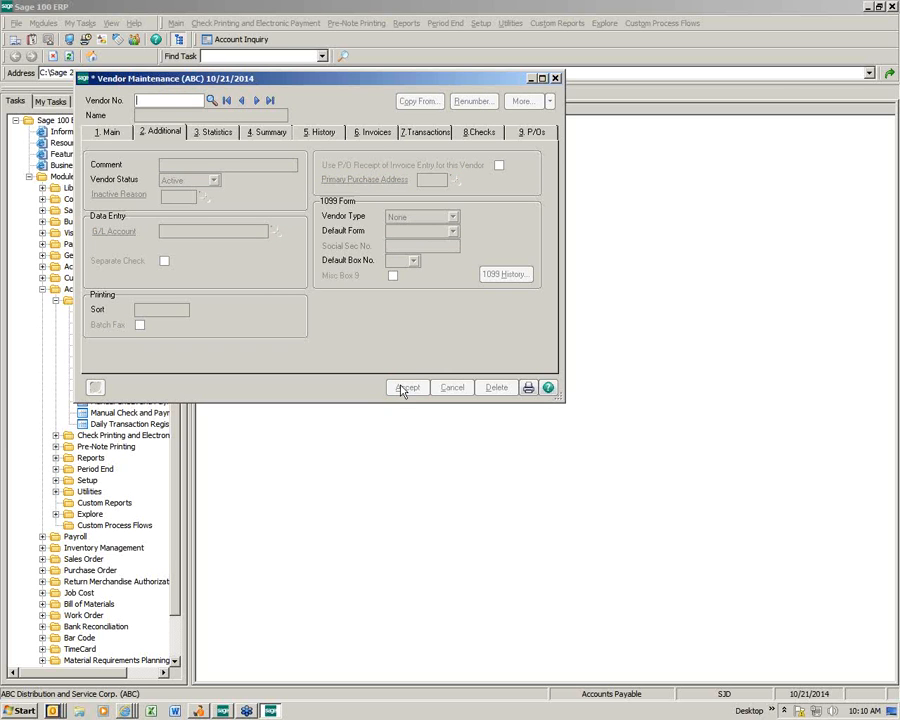
left_click(555, 77)
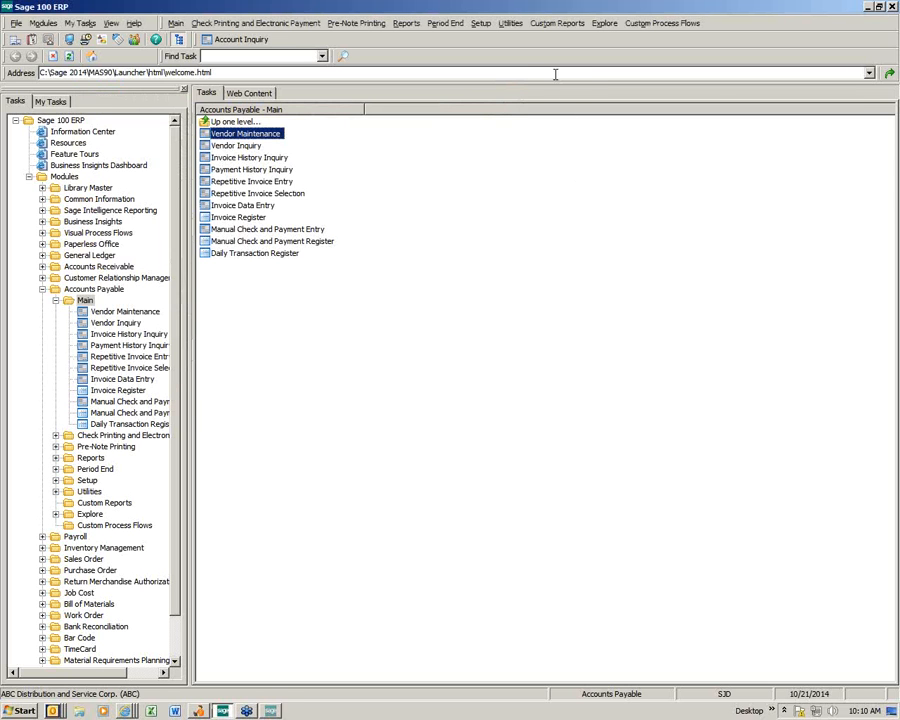
Step: Start invoice 45687 for Allclimate Maintenance with an invoice amount of 300.00
left_click(243, 207)
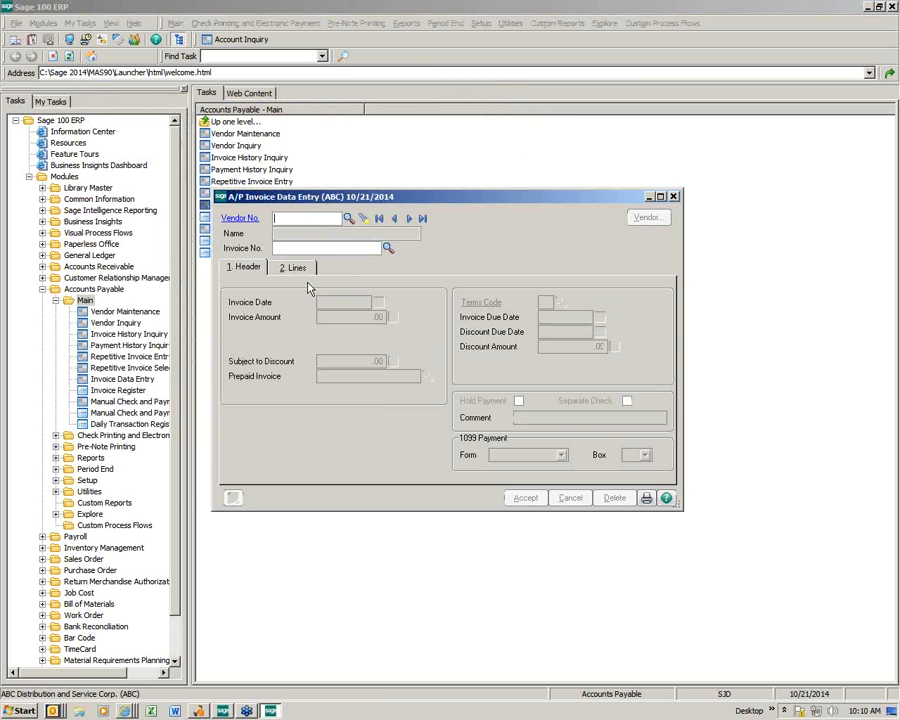
left_click(348, 218)
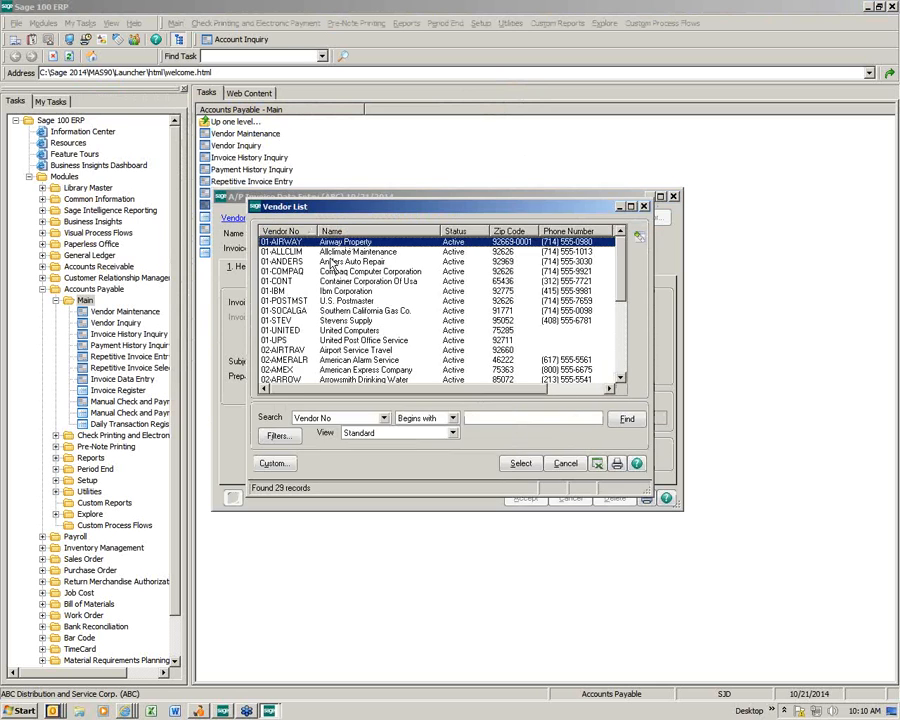
double_click(331, 251)
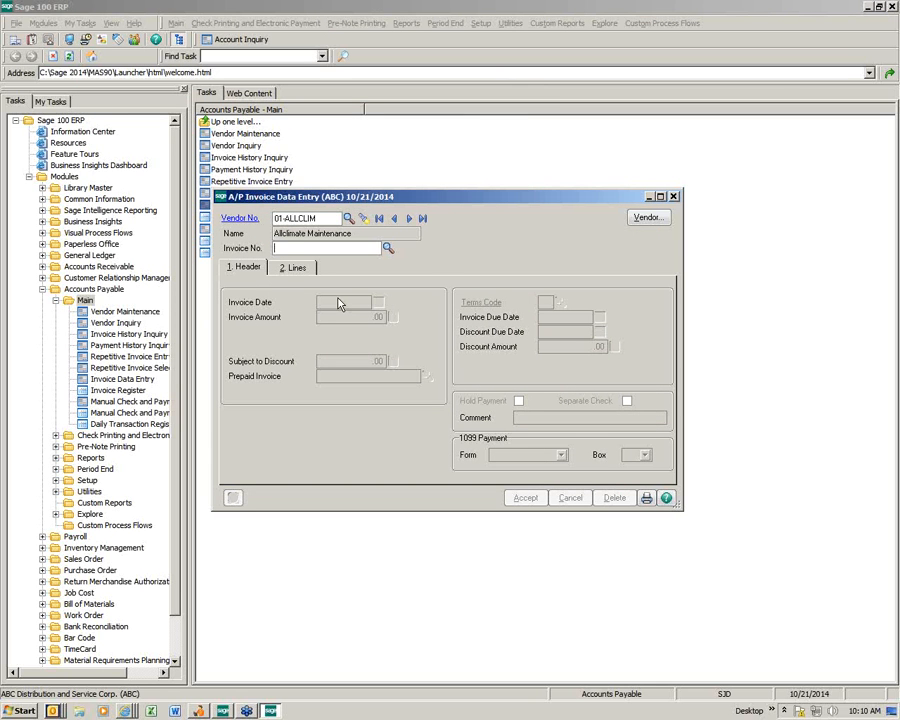
type("45687")
key("Tab")
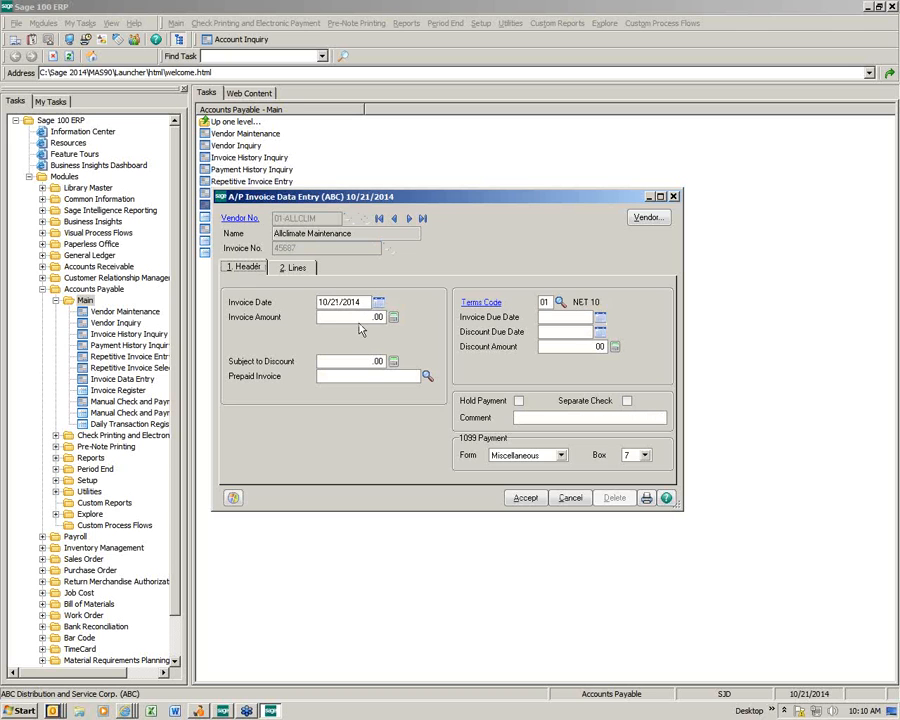
left_click(355, 317)
type("3.0000")
key("Tab")
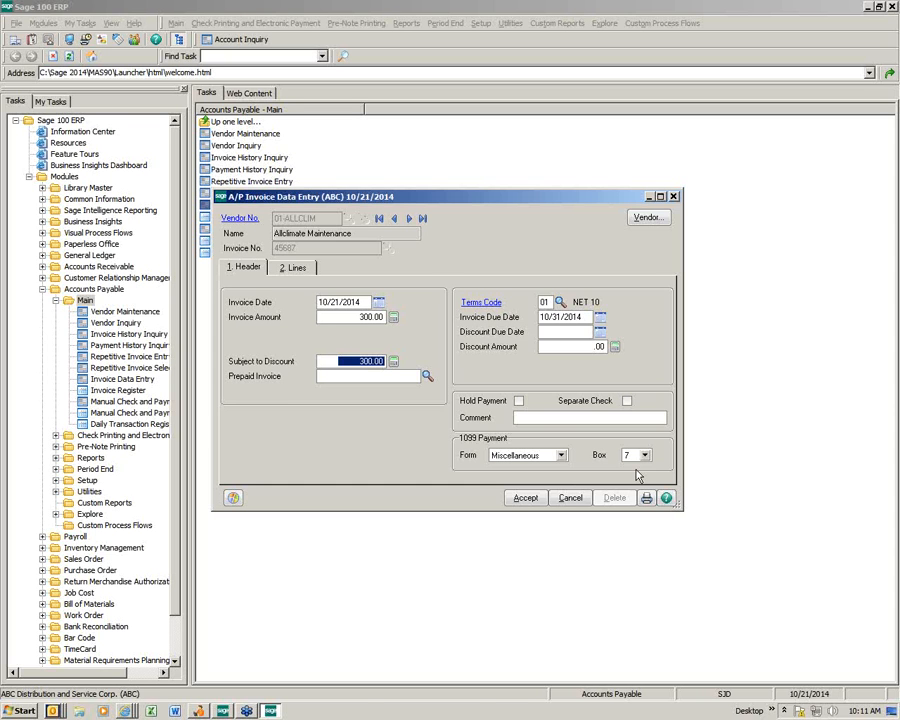
Step: Confirm the invoice's Miscellaneous 1099 form, save the invoice, and open the Invoice Register
left_click(296, 268)
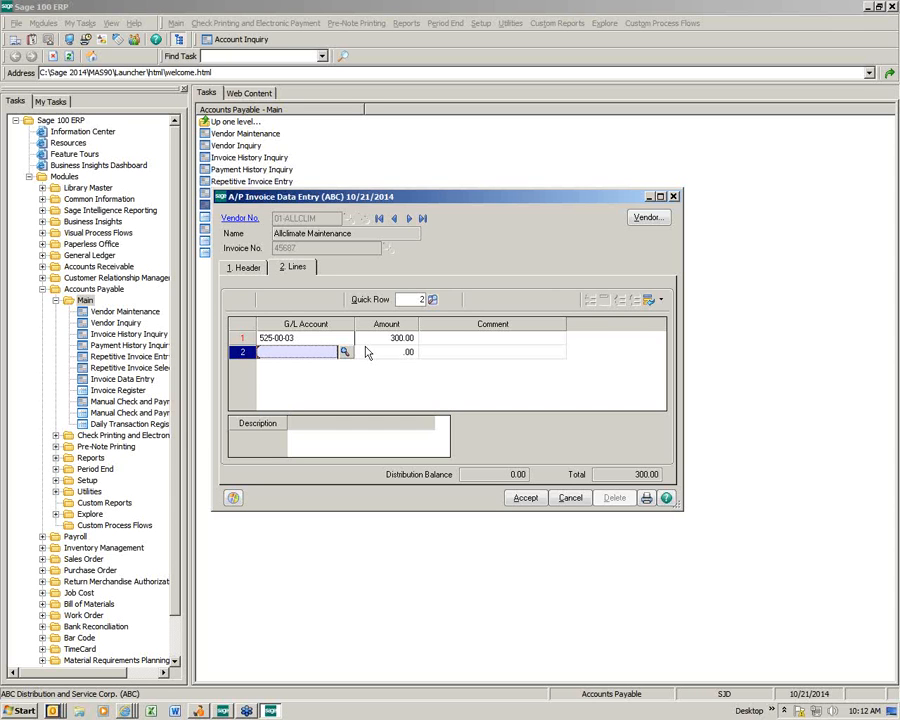
left_click(245, 269)
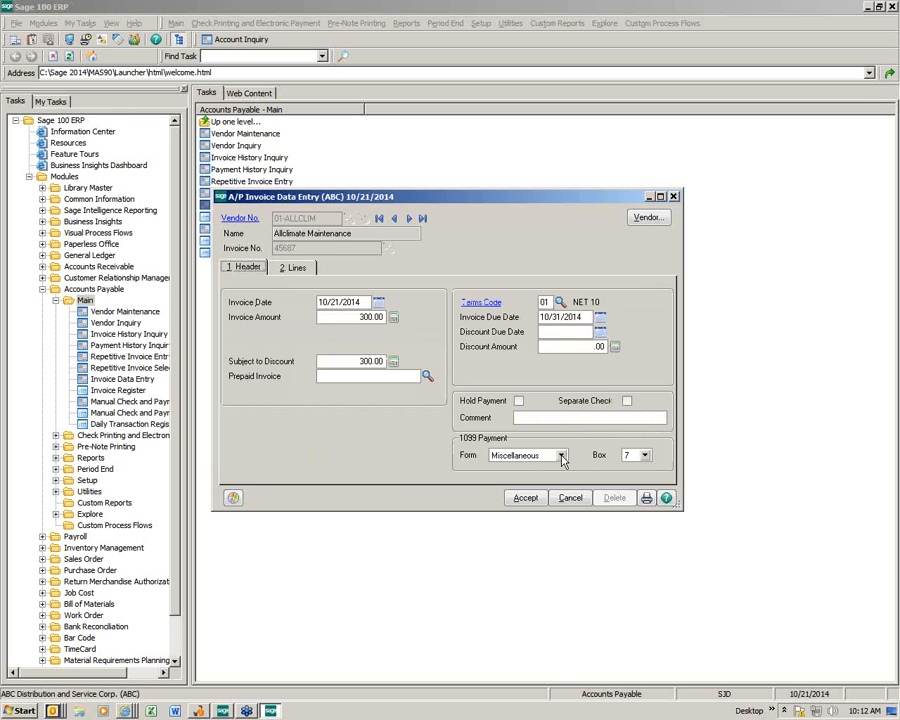
left_click(560, 457)
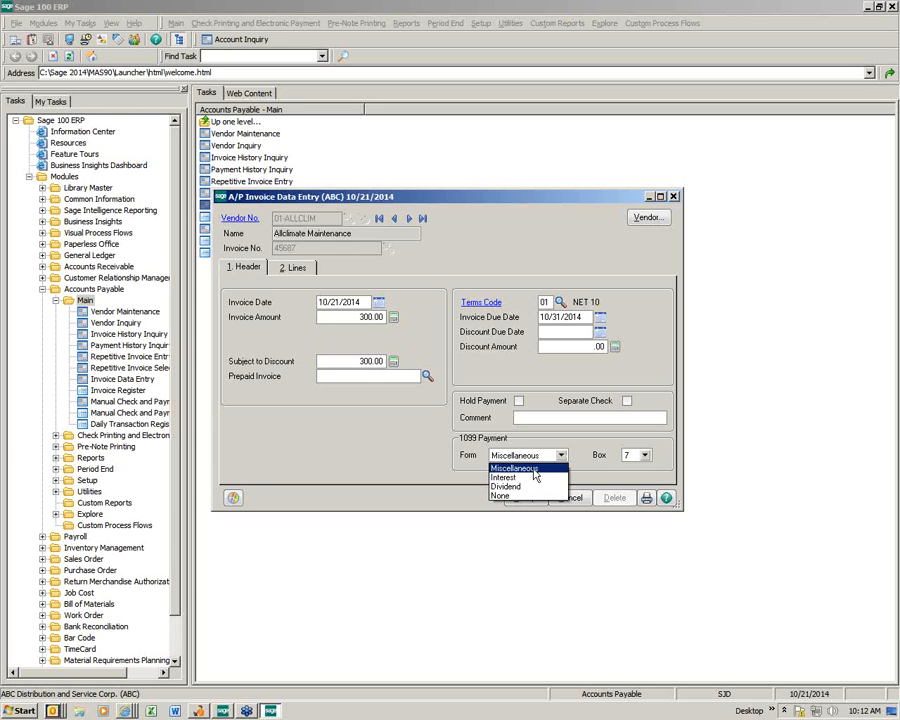
left_click(533, 469)
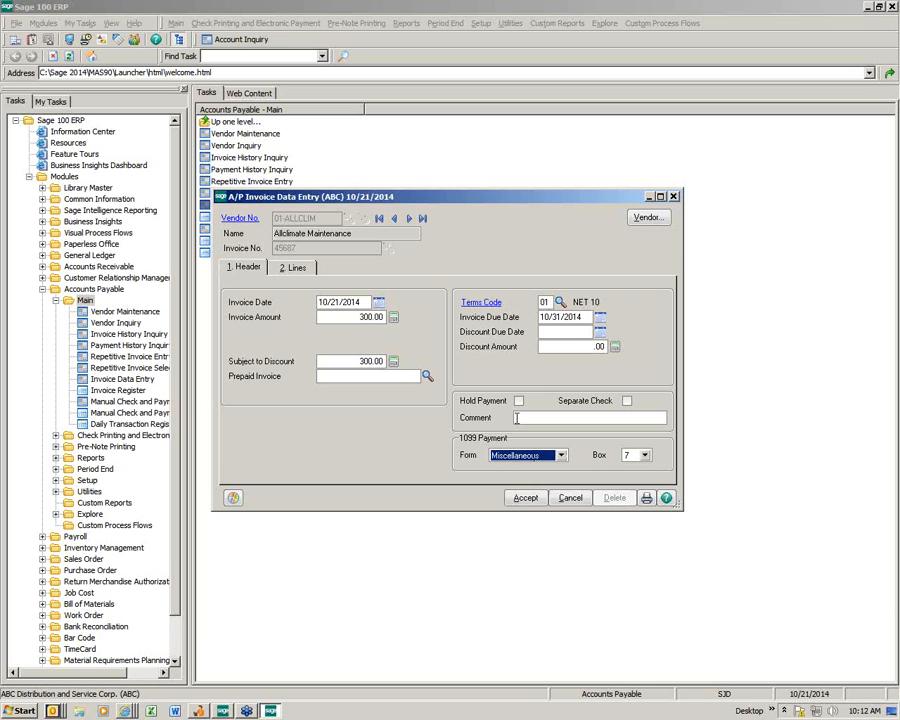
left_click(297, 268)
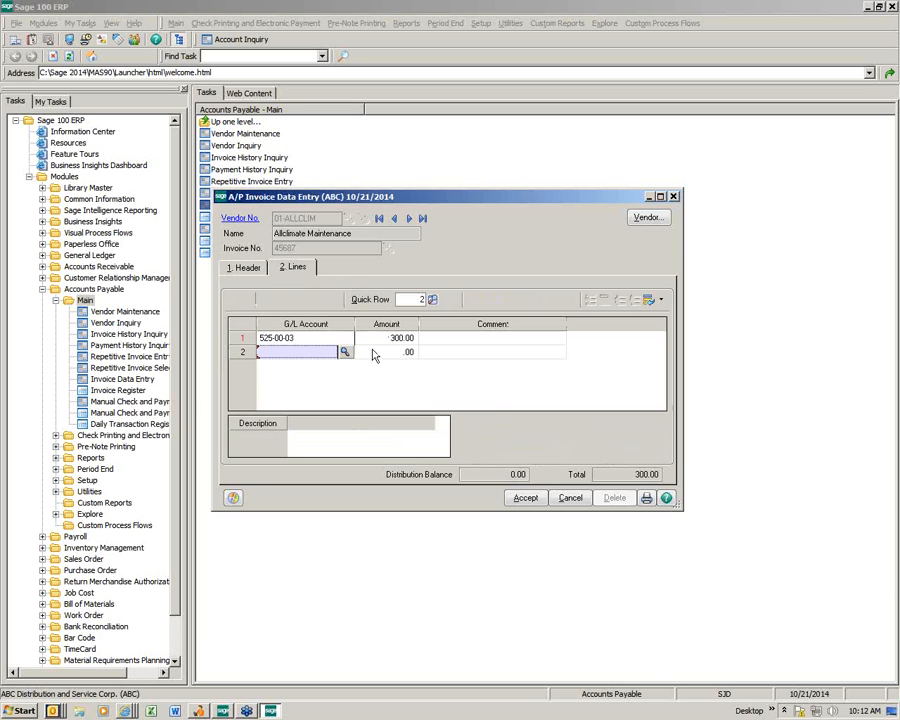
left_click(525, 498)
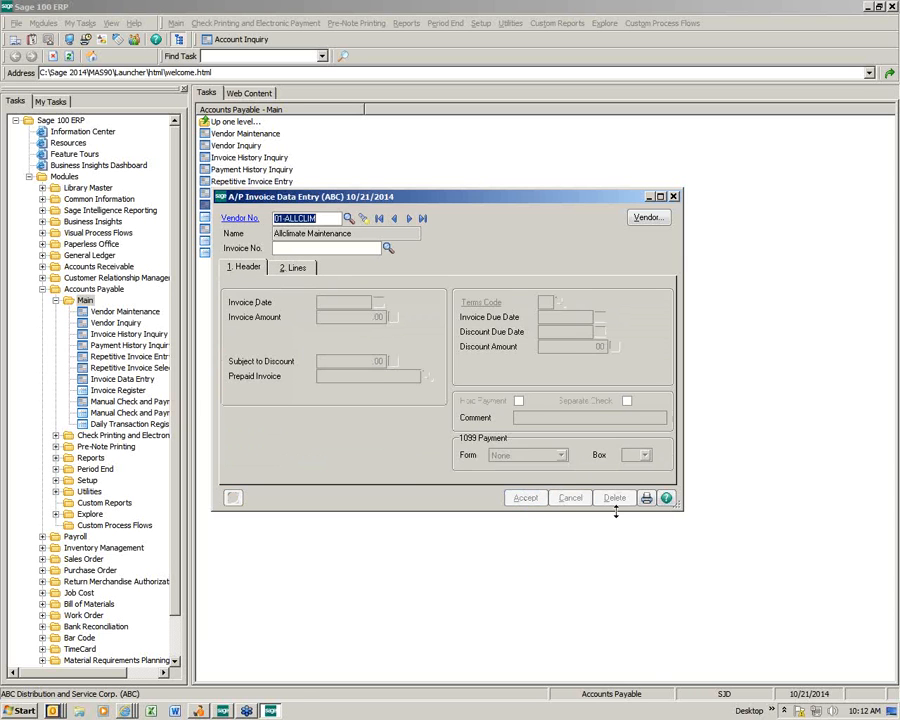
left_click(646, 500)
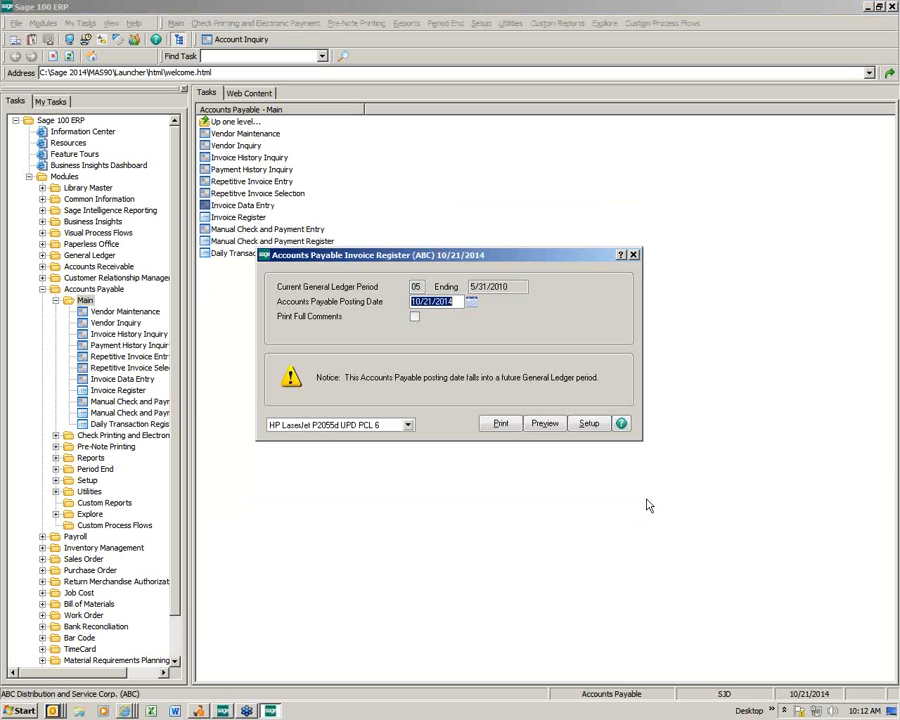
Step: Print and review the invoice register, update it, and print the Daily Transaction Register
left_click(501, 424)
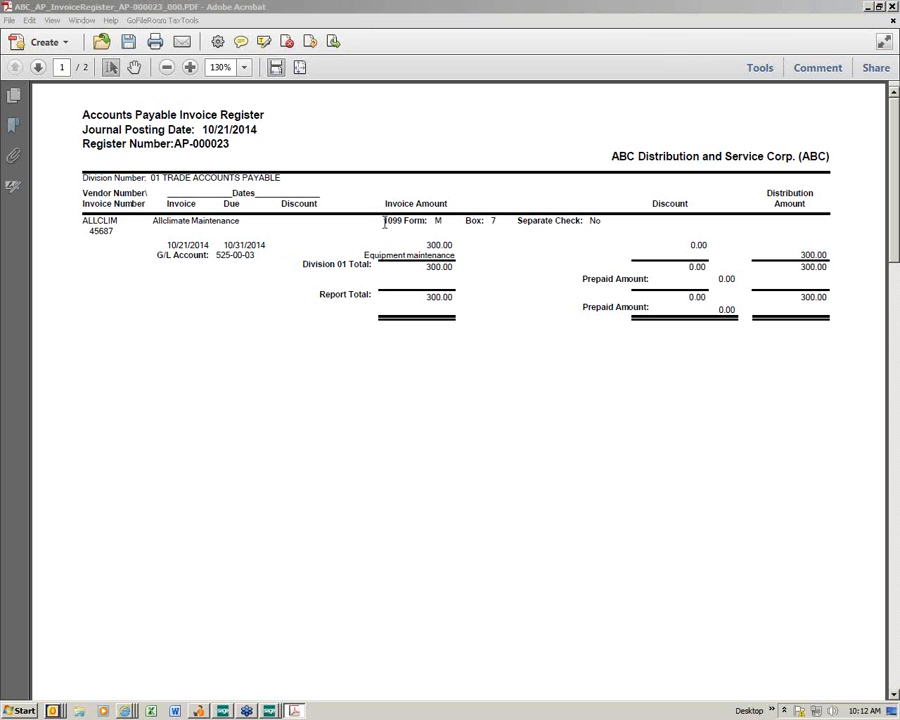
left_click_drag(384, 222, 497, 224)
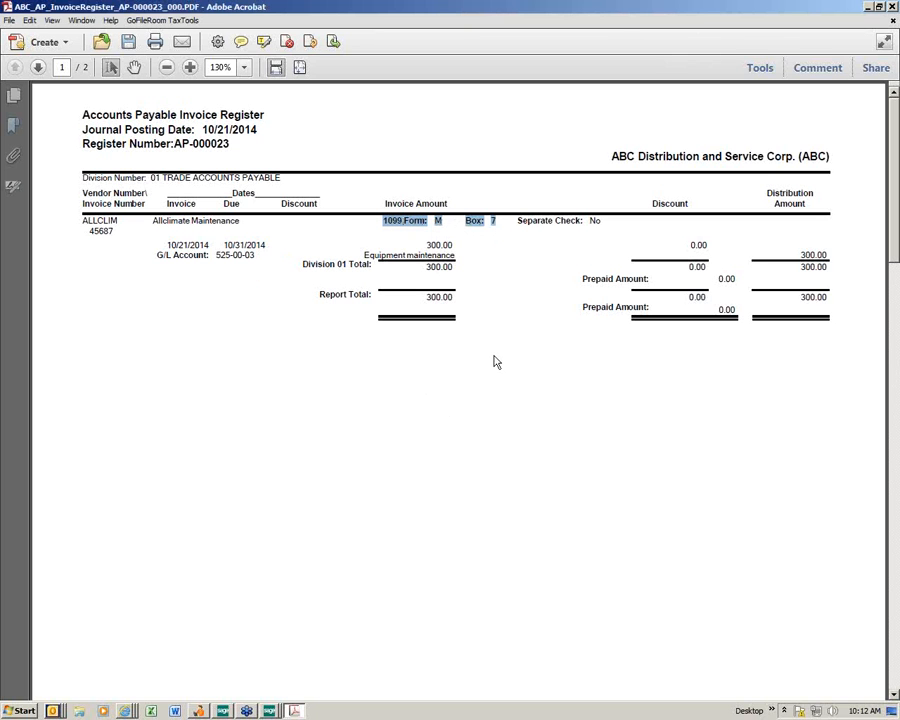
left_click(892, 7)
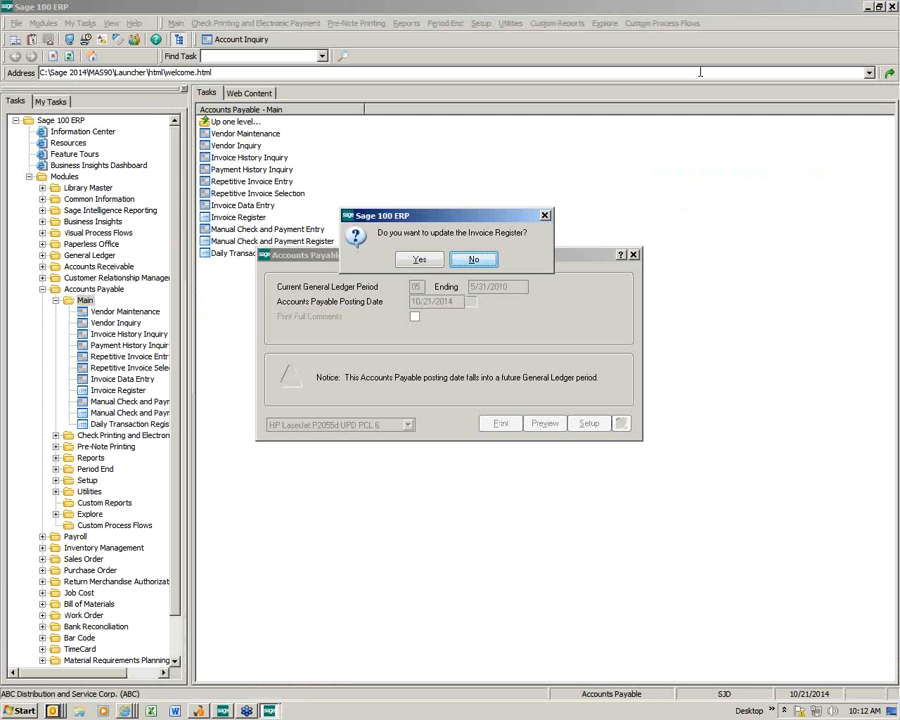
left_click(420, 258)
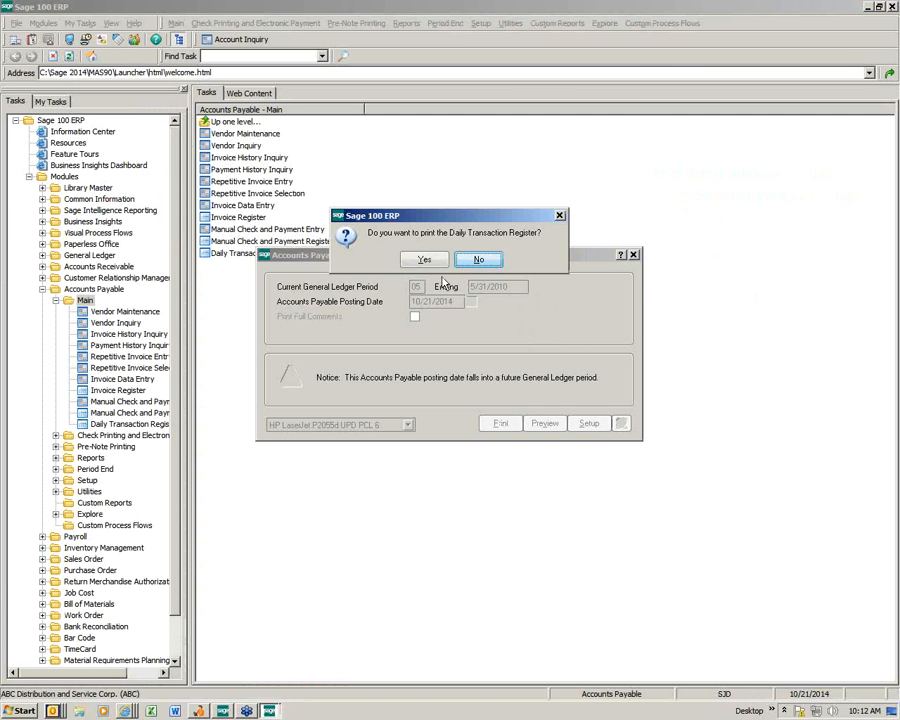
left_click(424, 259)
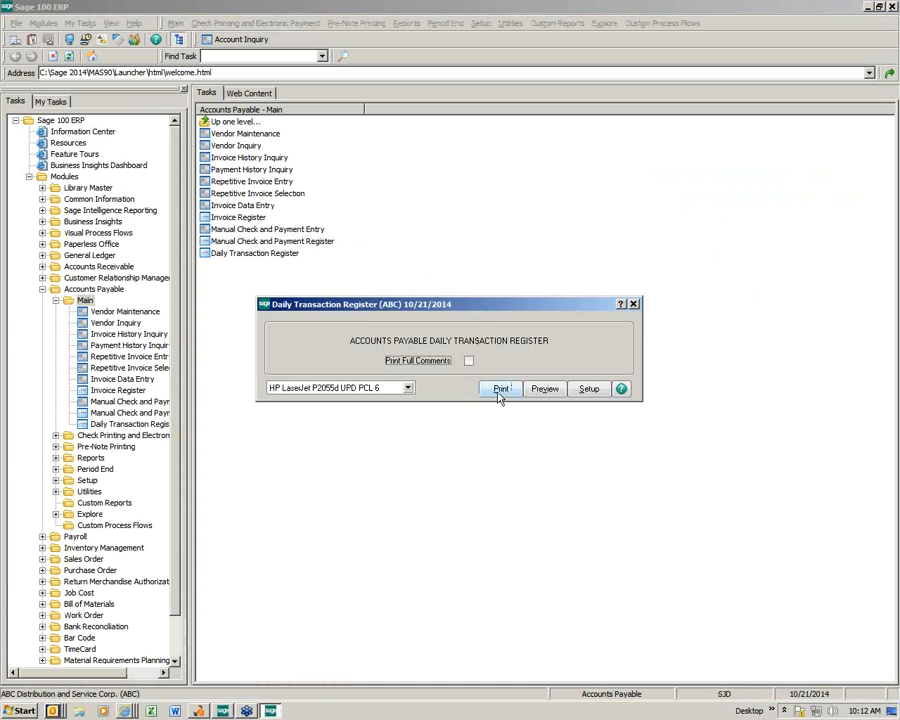
left_click(499, 391)
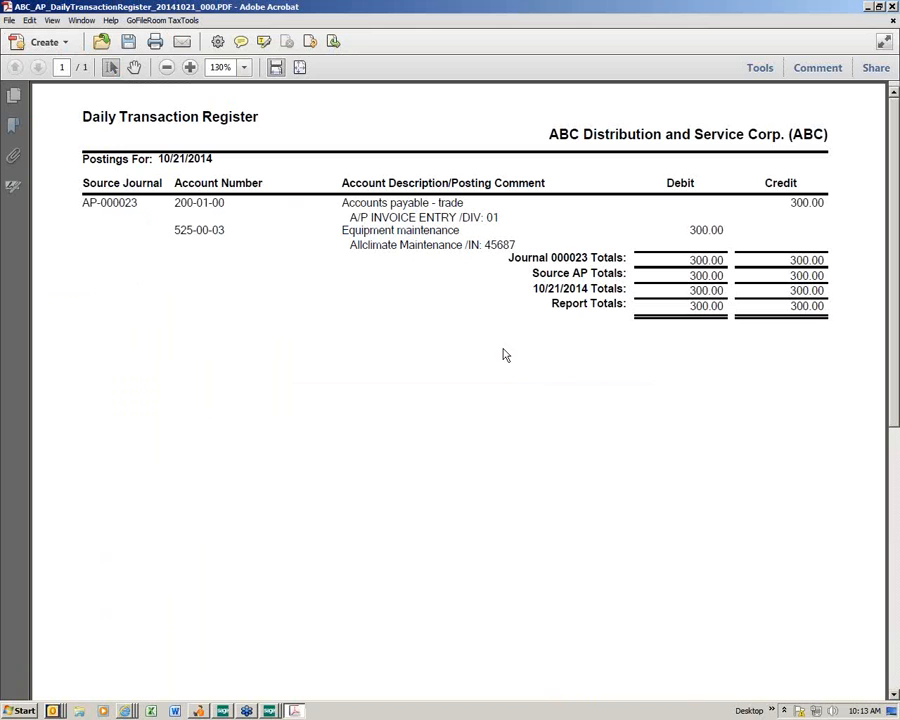
left_click(893, 8)
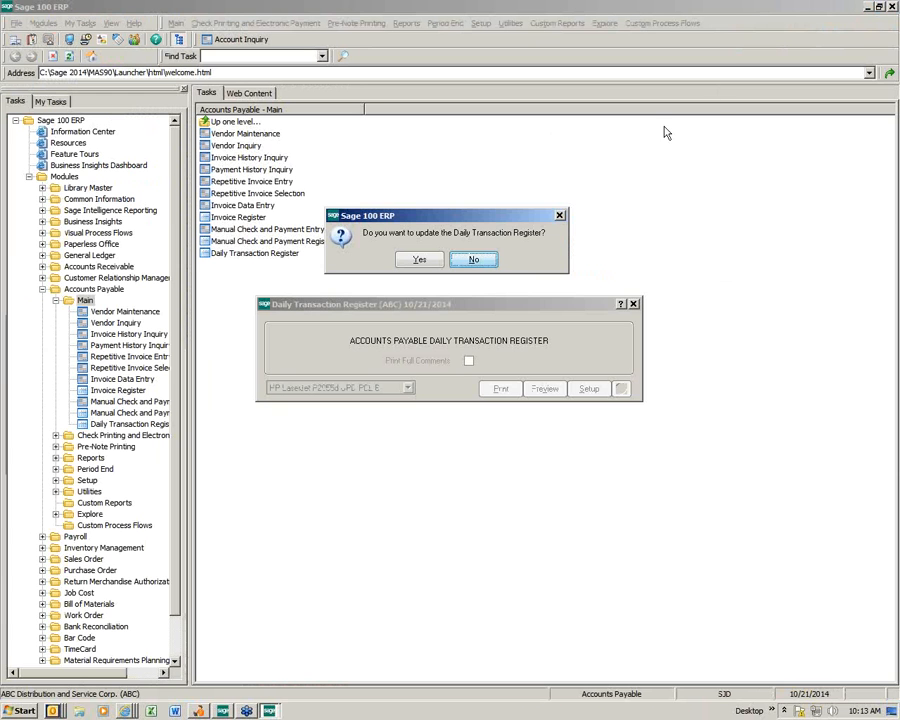
Step: Update the Daily Transaction Register and open Vendor Maintenance
left_click(420, 261)
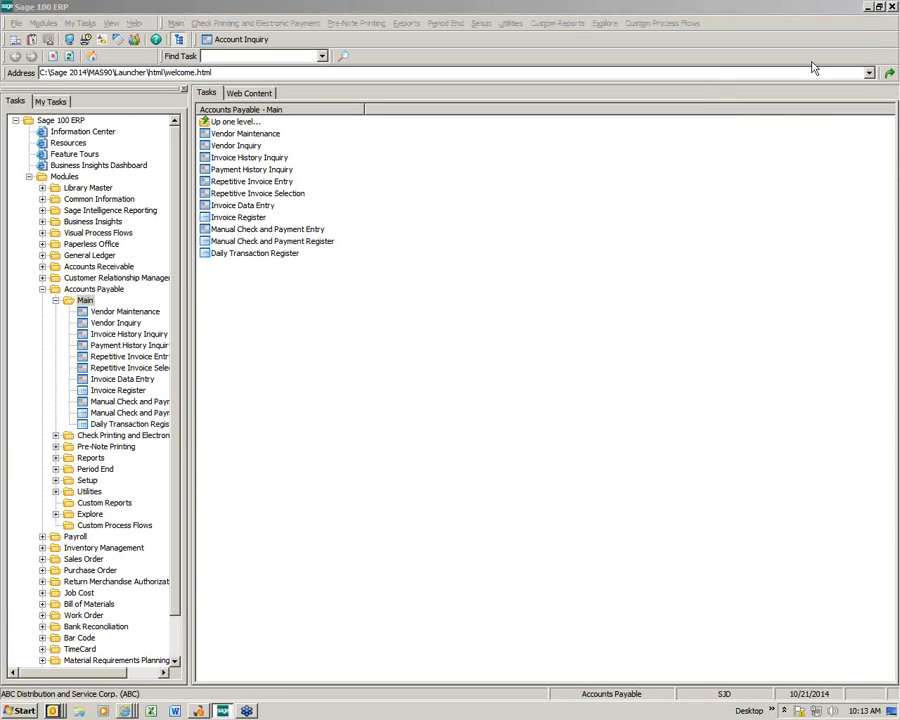
left_click(250, 134)
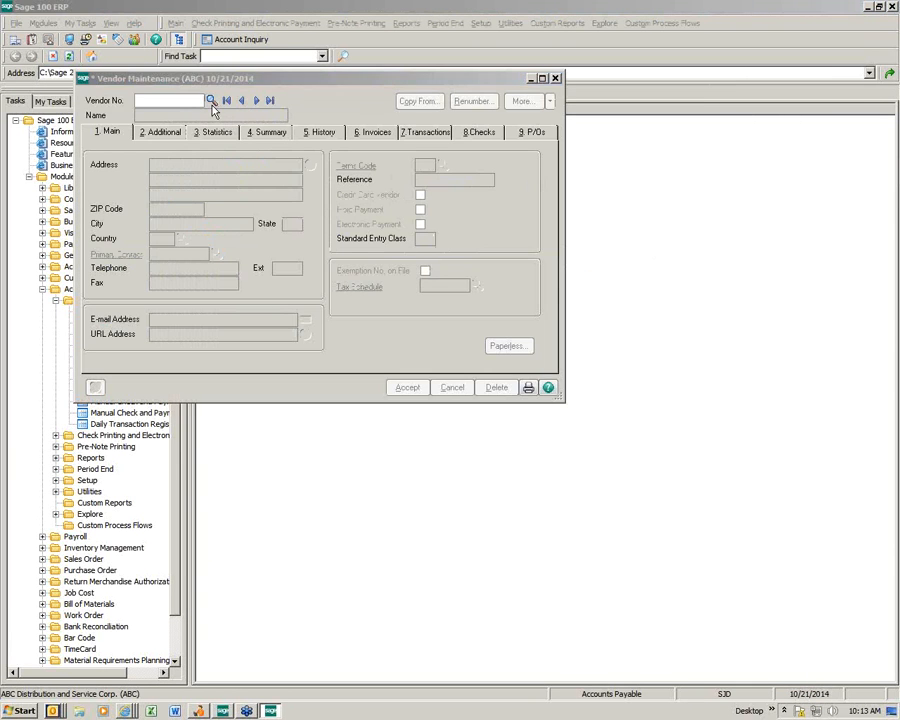
Step: Review Allclimate Maintenance's 2014 1099 payment history, then save and close the vendor record
left_click(211, 101)
double_click(285, 251)
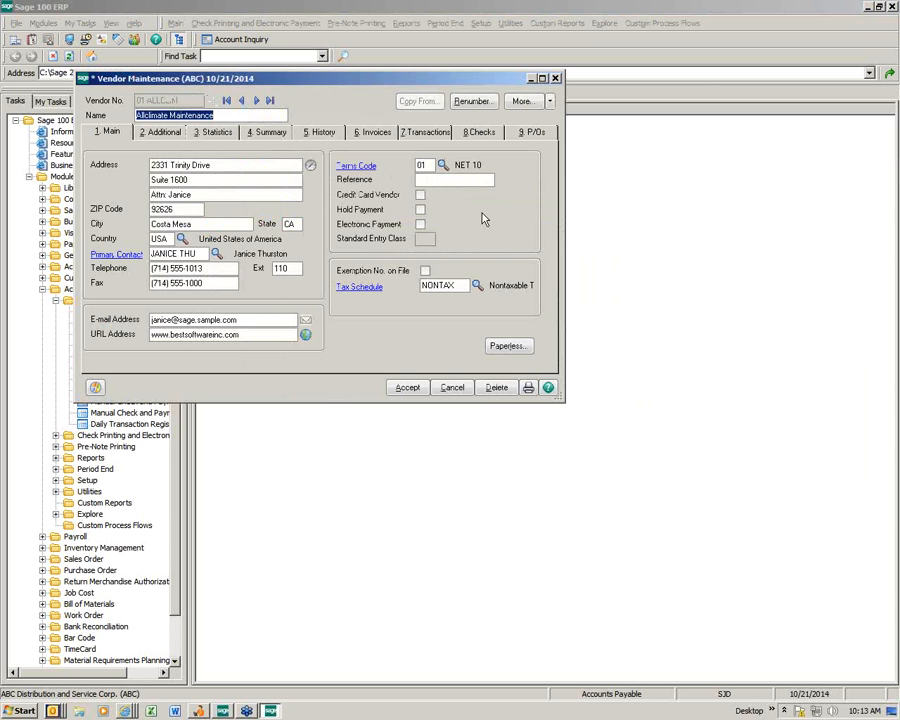
left_click(162, 132)
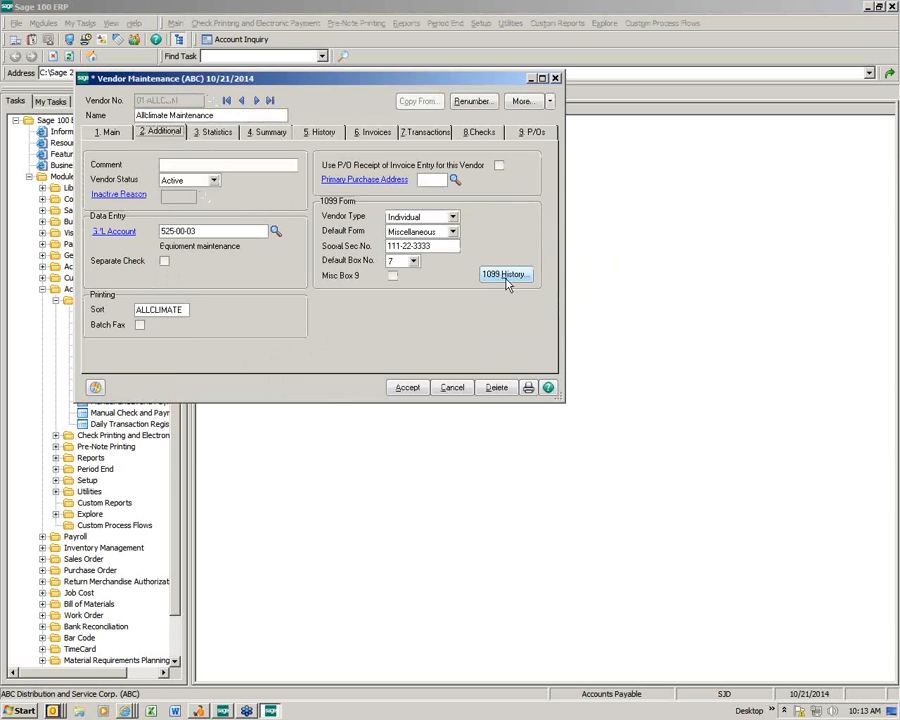
left_click(505, 279)
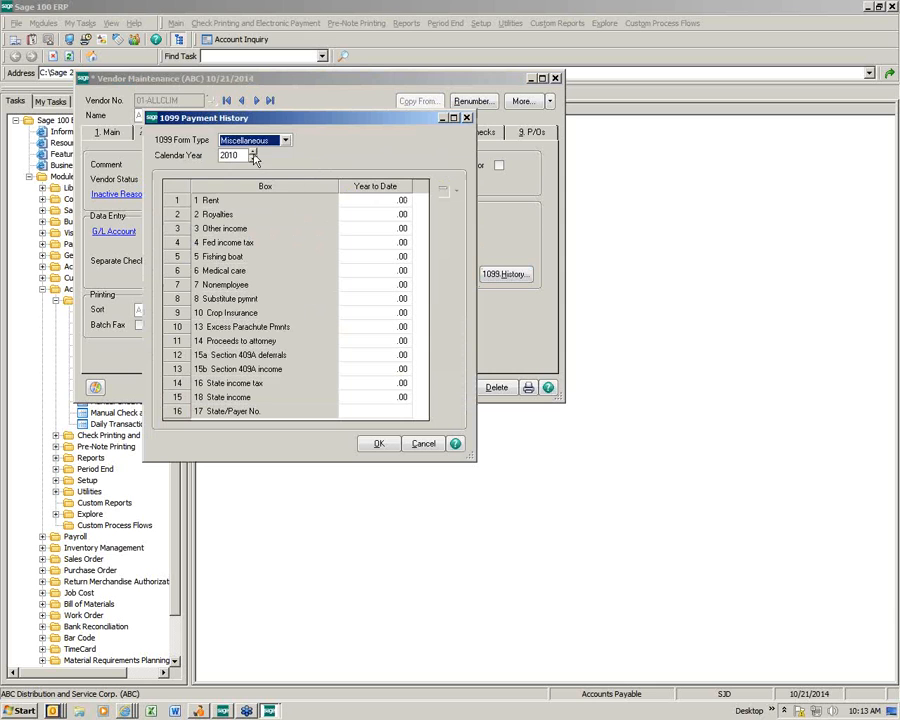
left_click(252, 152)
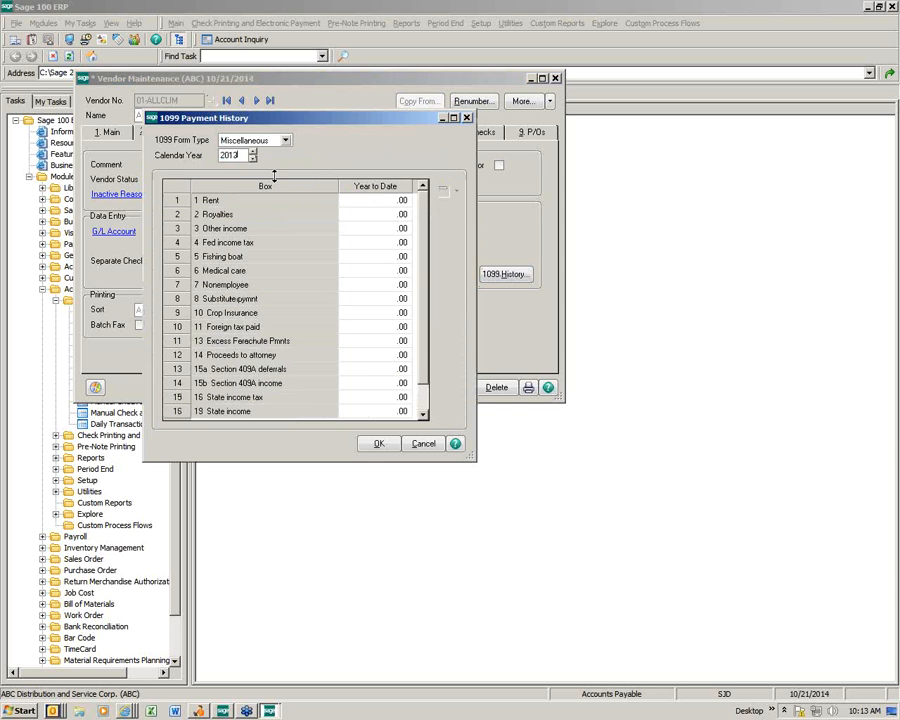
left_click(253, 152)
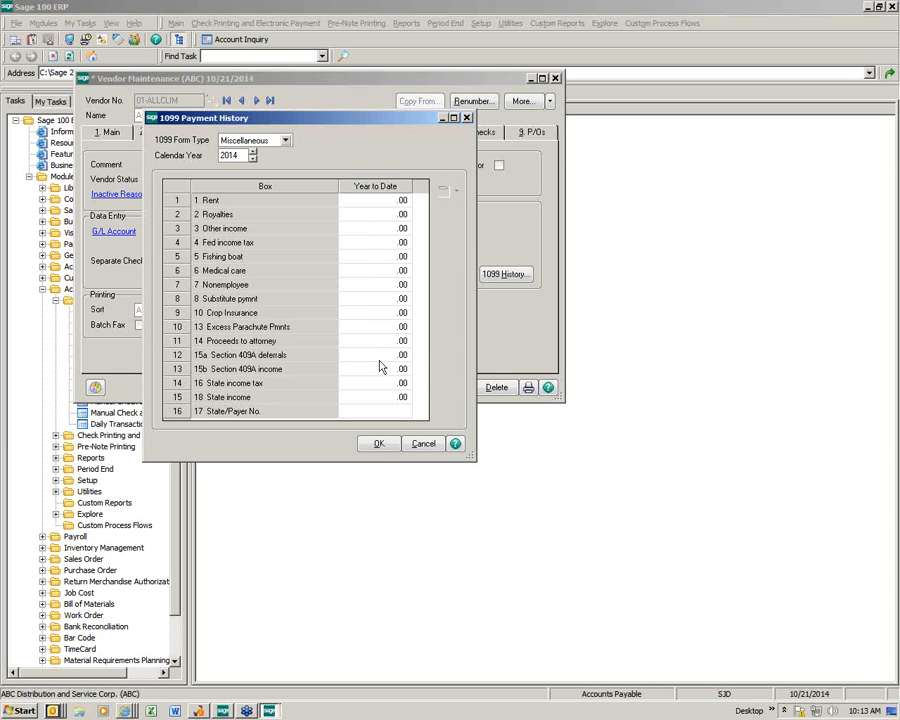
left_click(378, 446)
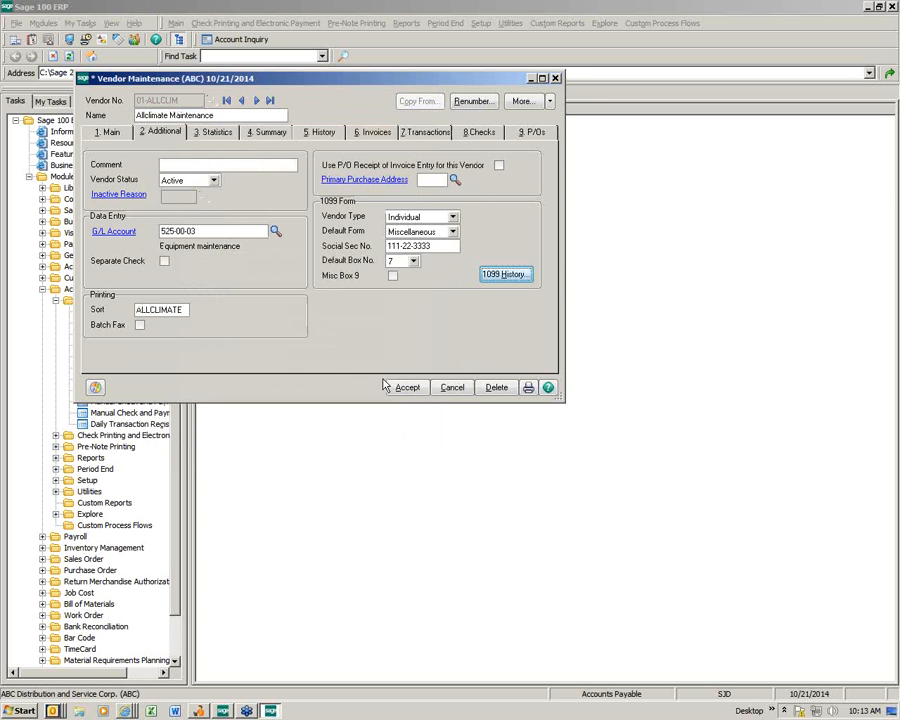
left_click(386, 386)
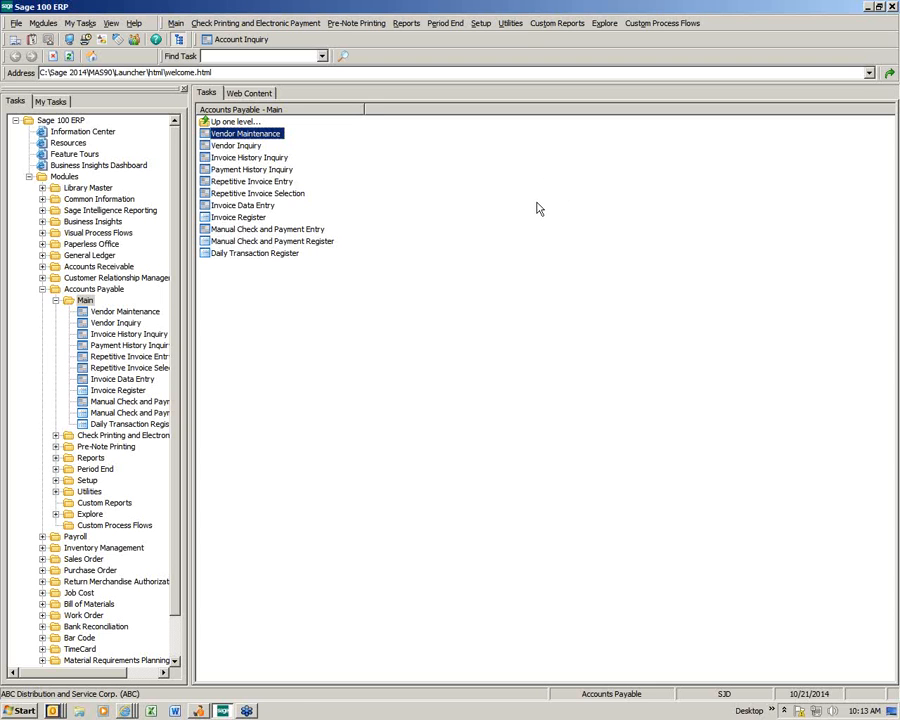
Step: Start manual check 789 with a check amount of 300.00
left_click(284, 231)
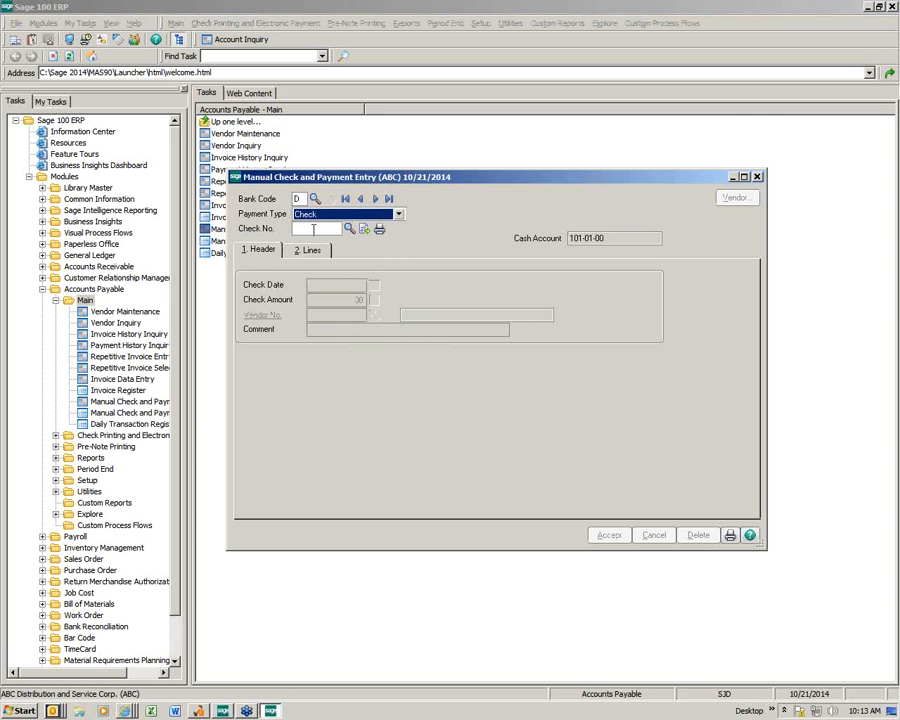
left_click(310, 229)
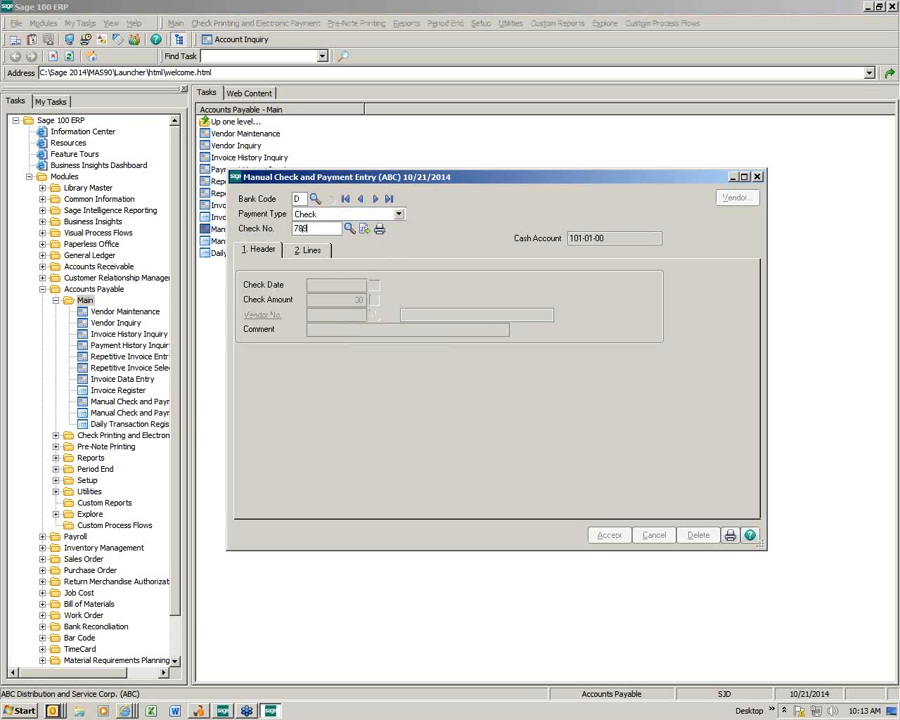
key("Tab")
key("Tab")
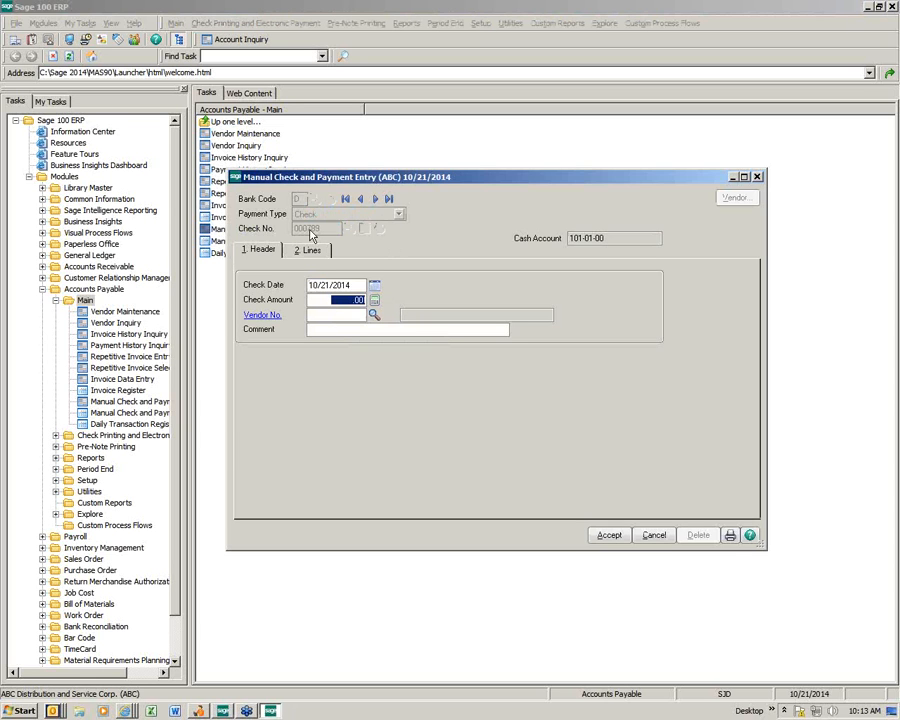
type(".80")
left_click_drag(327, 299, 410, 314)
type("3")
left_click_drag(331, 301, 376, 298)
type("3,00")
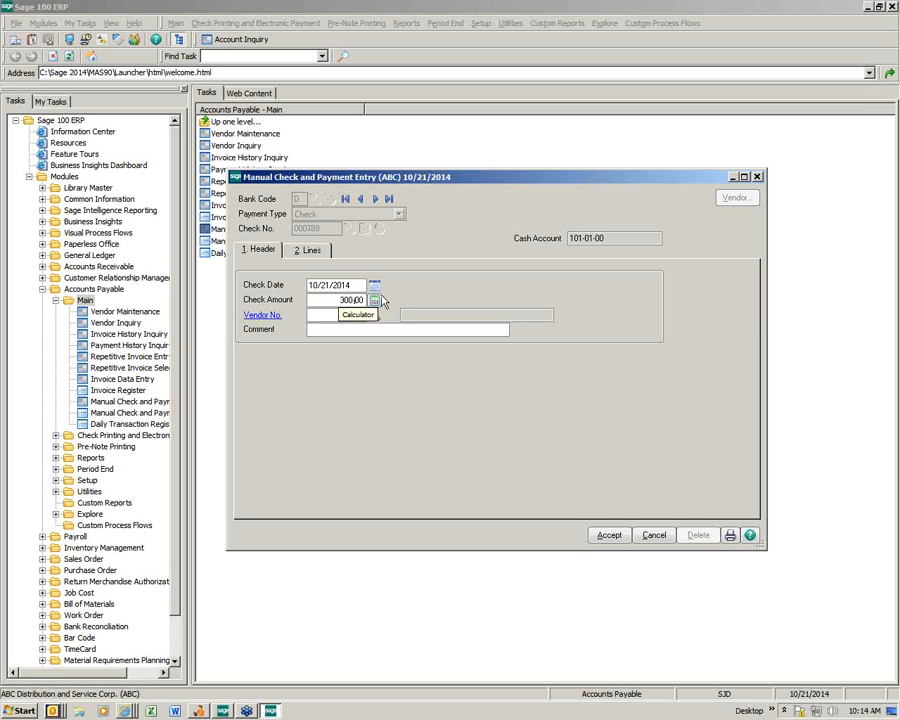
key("Tab")
Step: Choose Allclimate Maintenance as the payee and show the check's invoice lines
left_click(374, 315)
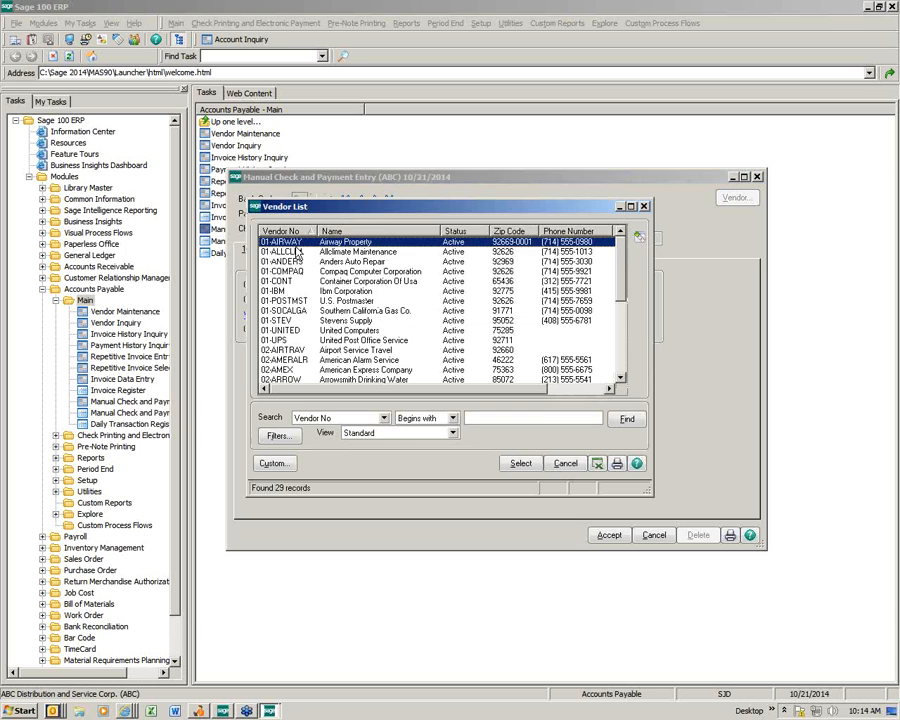
double_click(285, 198)
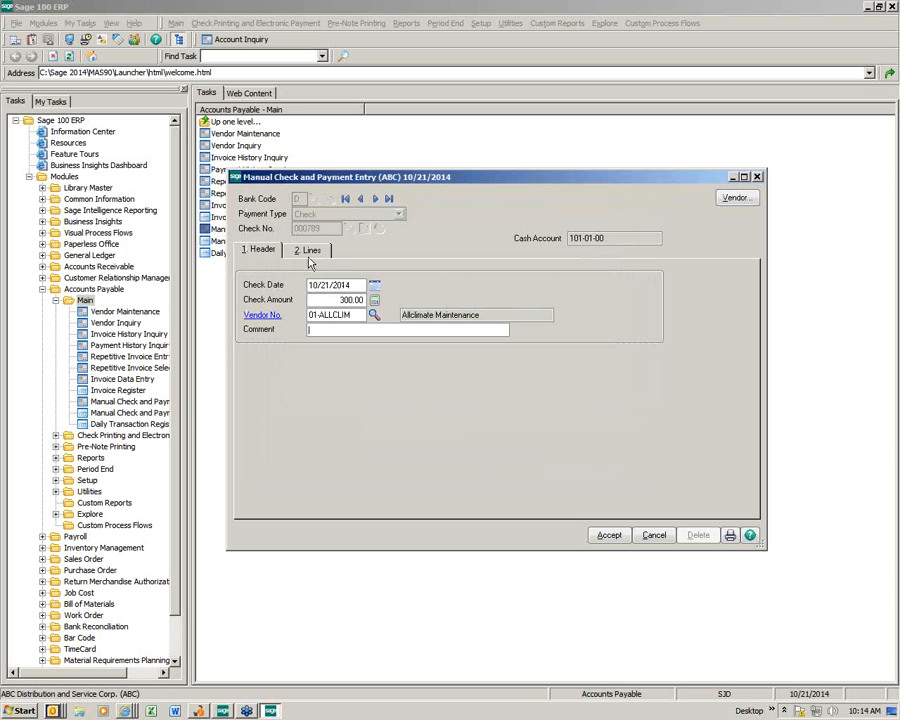
left_click(309, 252)
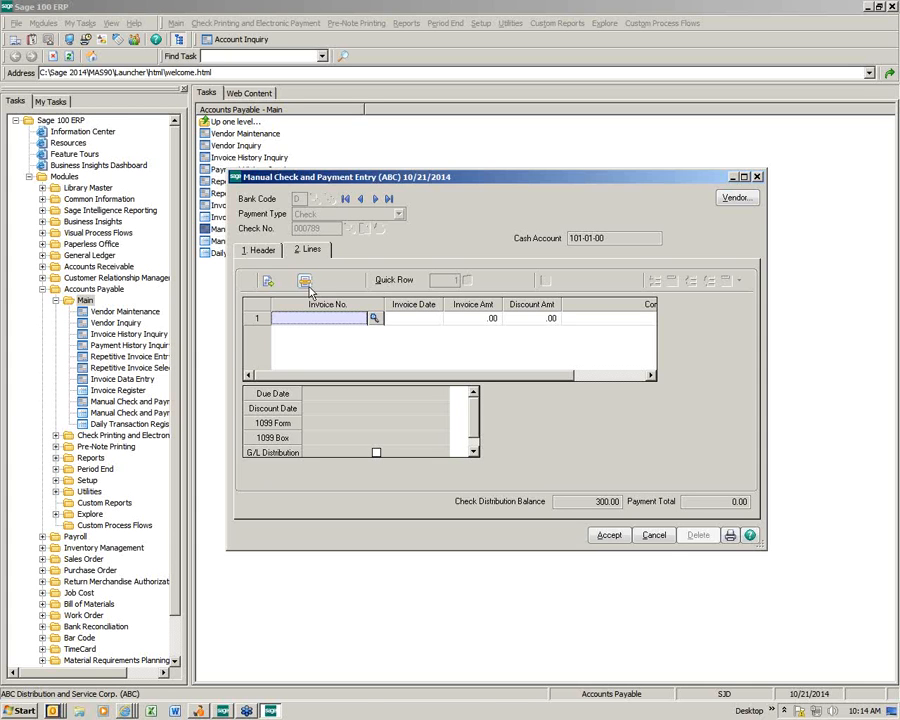
Step: Apply Allclimate invoice 45687 for 300.00 to the manual check
left_click(373, 318)
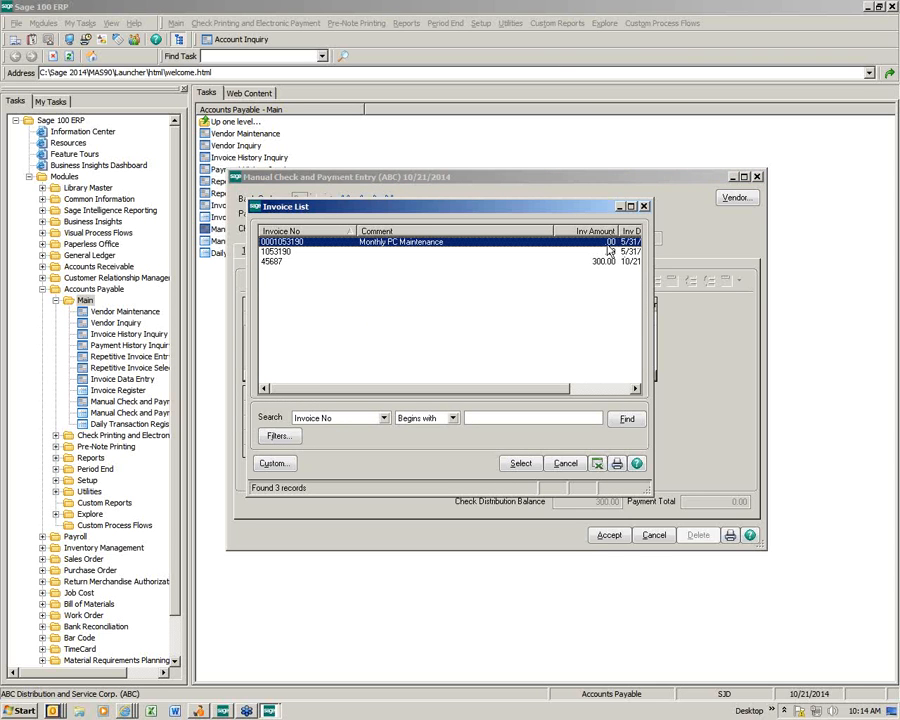
left_click(644, 207)
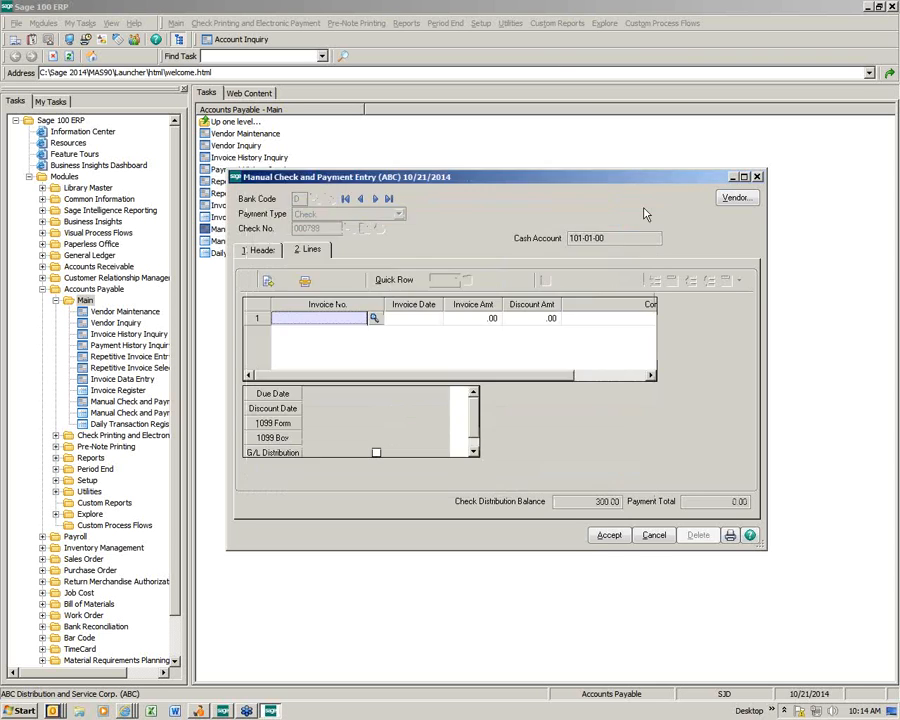
left_click(308, 289)
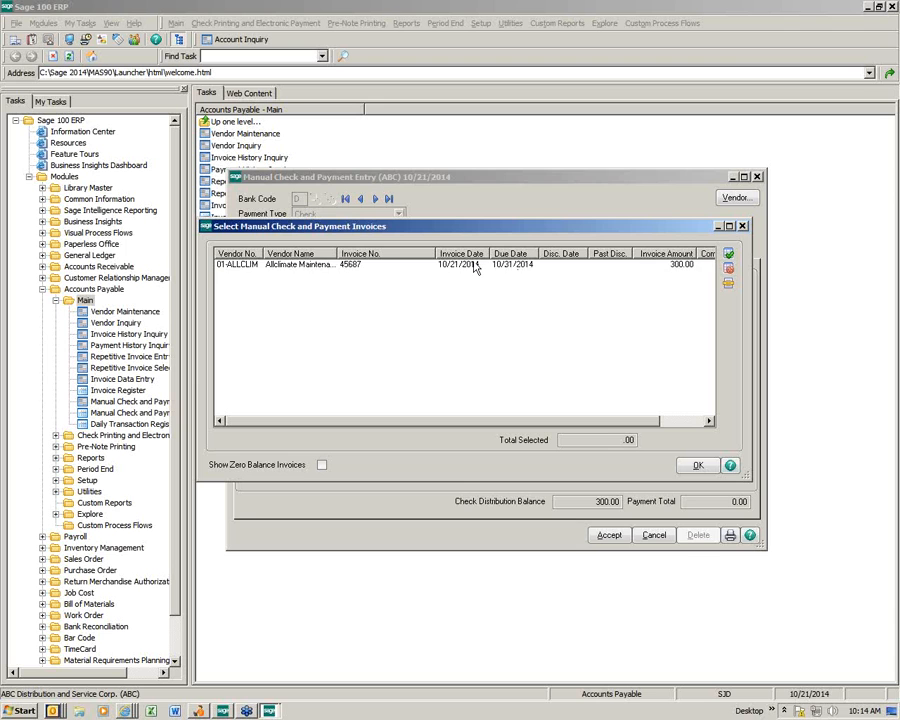
left_click(474, 265)
left_click(697, 465)
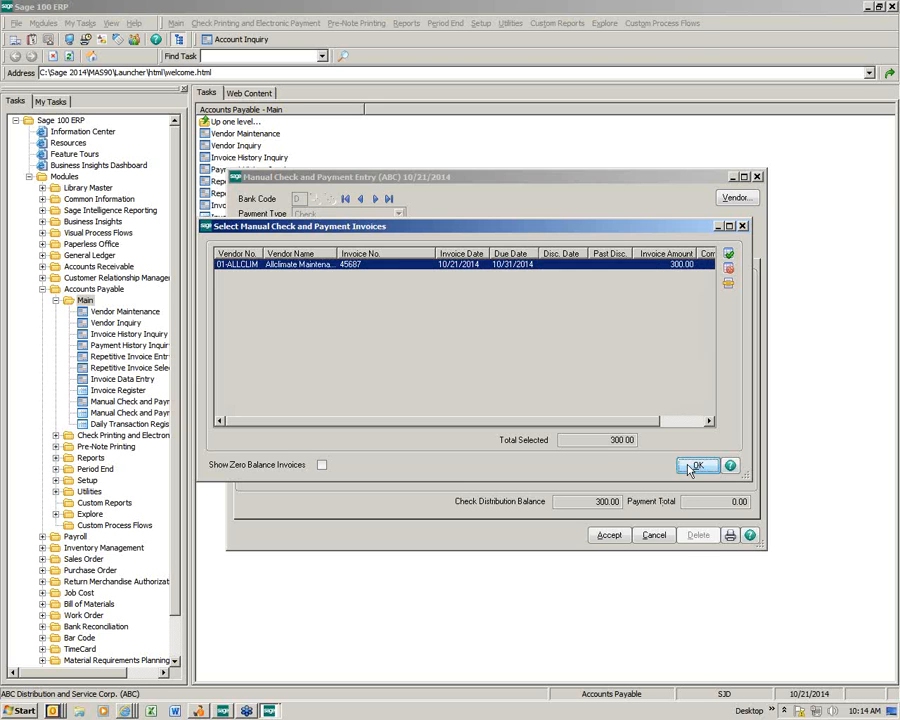
Step: Accept manual check 000789 and close the Manual Check and Payment Entry window
left_click(700, 42)
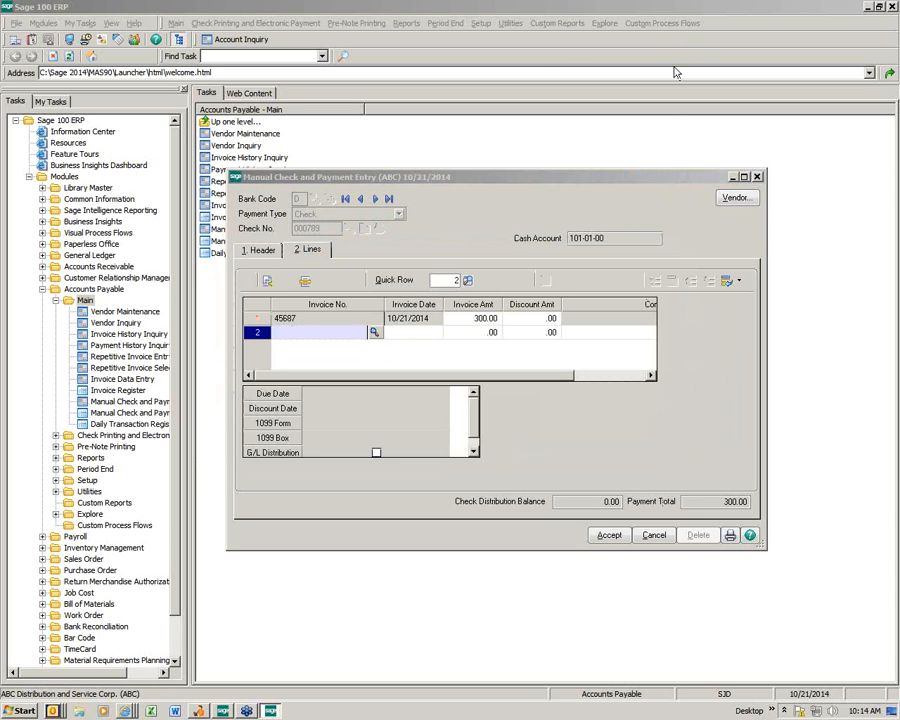
left_click(608, 536)
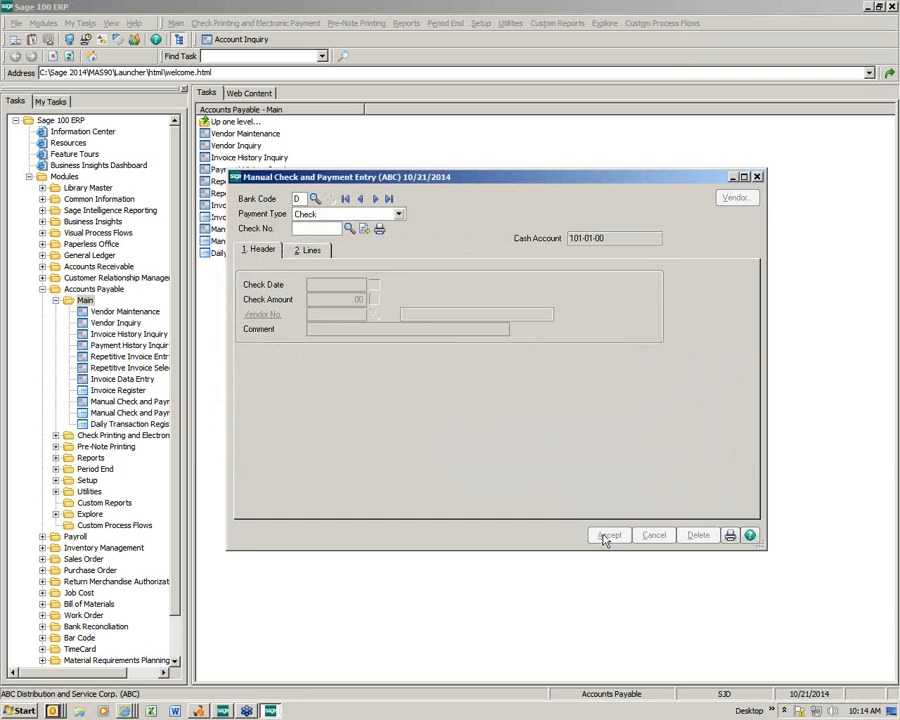
key("Escape")
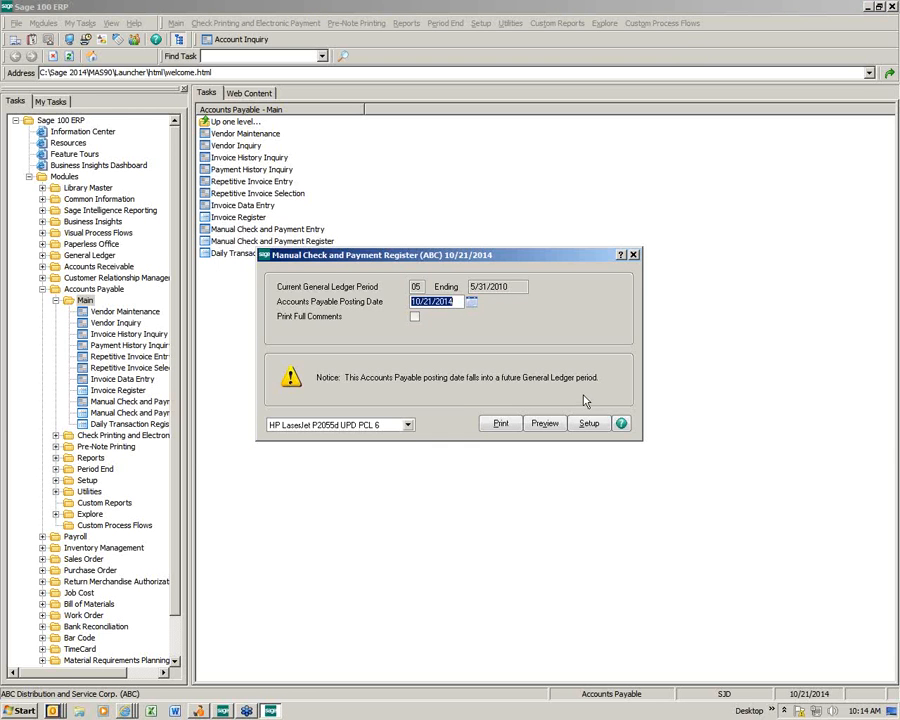
Step: Print the Manual Check and Payment Register for posting date 10/21/2014
left_click(500, 424)
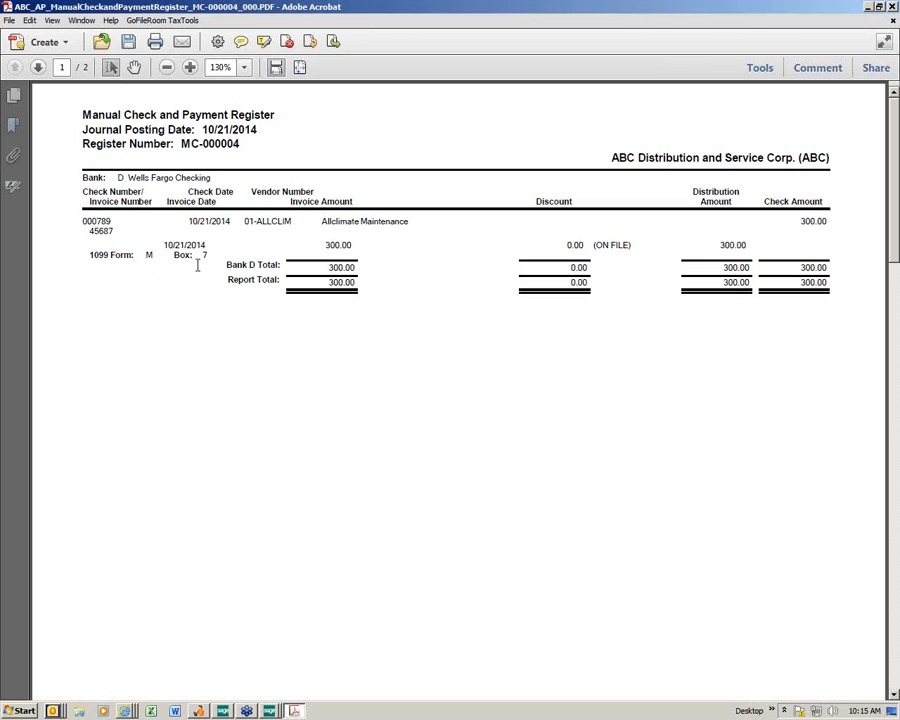
Step: Close the register PDF, update the Manual Check register, and print the Daily Transaction Register
left_click(893, 7)
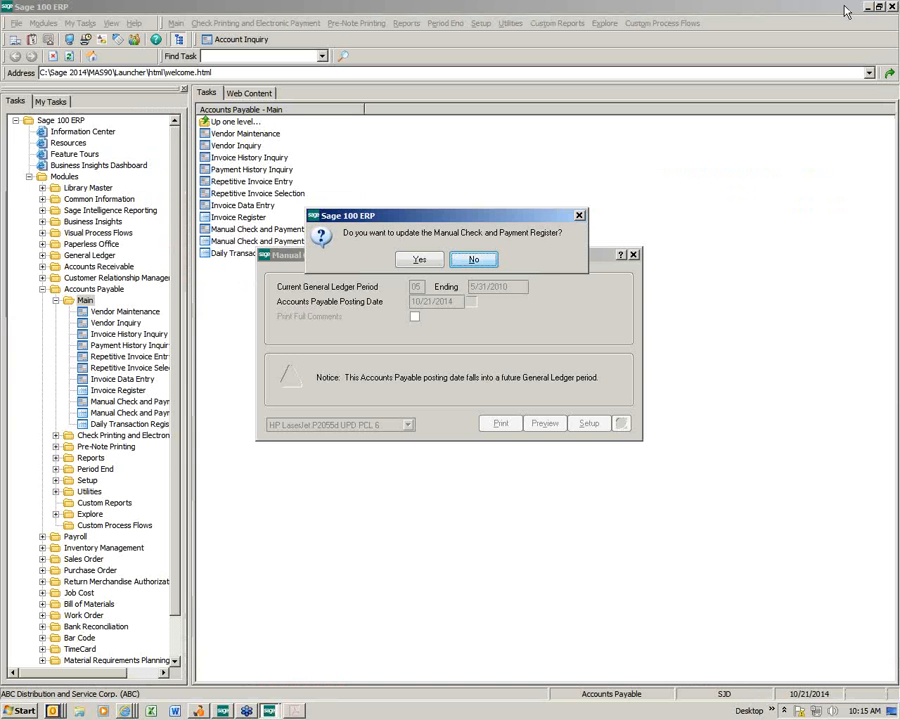
left_click(426, 263)
left_click(425, 316)
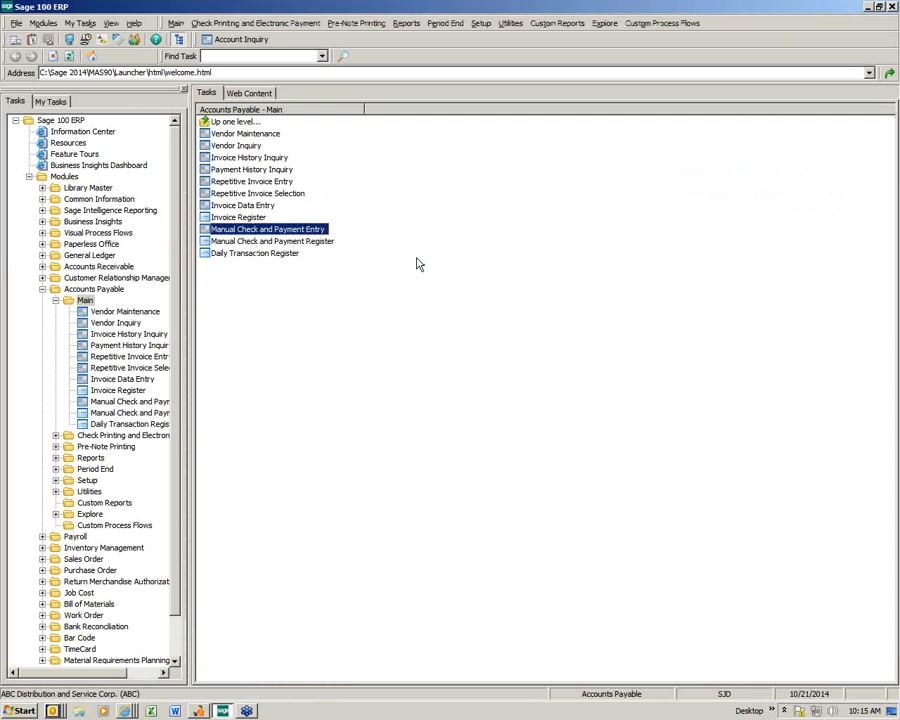
left_click(503, 389)
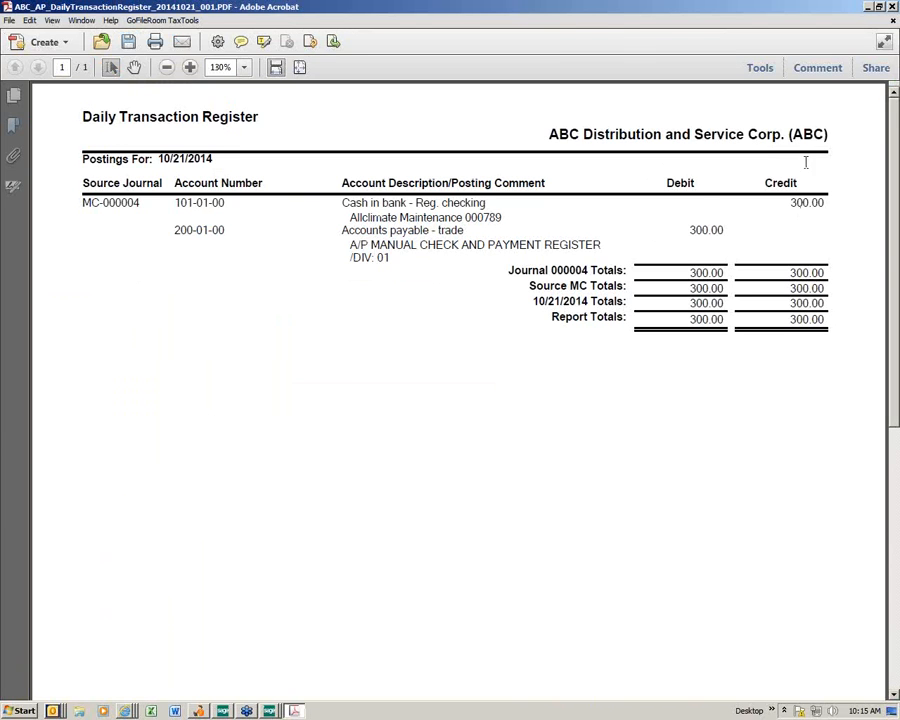
Step: Close the Daily Transaction Register PDF for 10/21/2014 after reviewing it
left_click(892, 7)
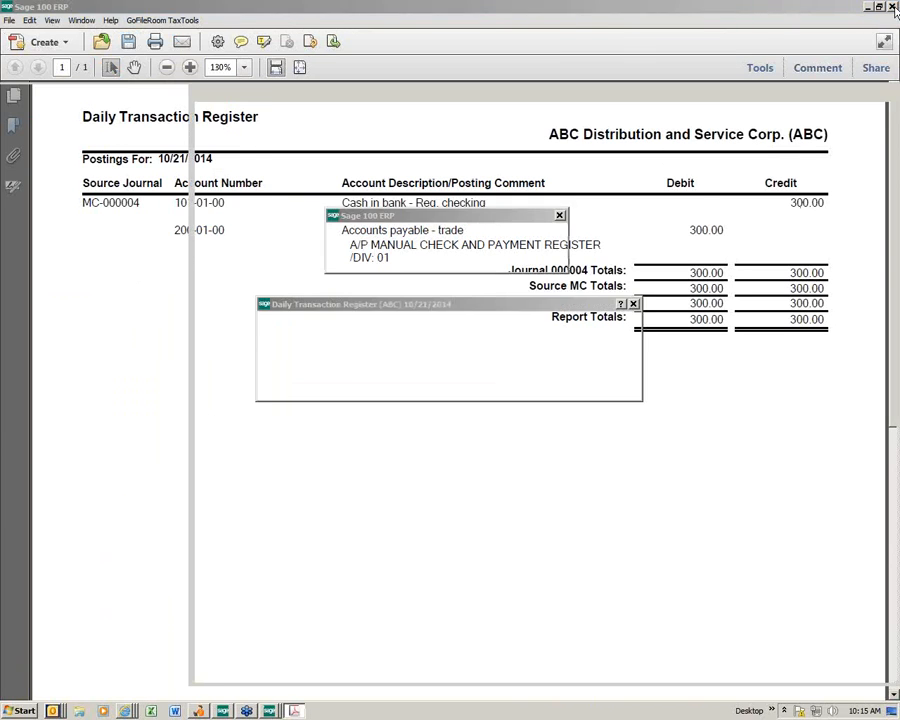
Step: Update the Daily Transaction Register and load vendor 01-ALLCLIM in Vendor Maintenance
left_click(419, 259)
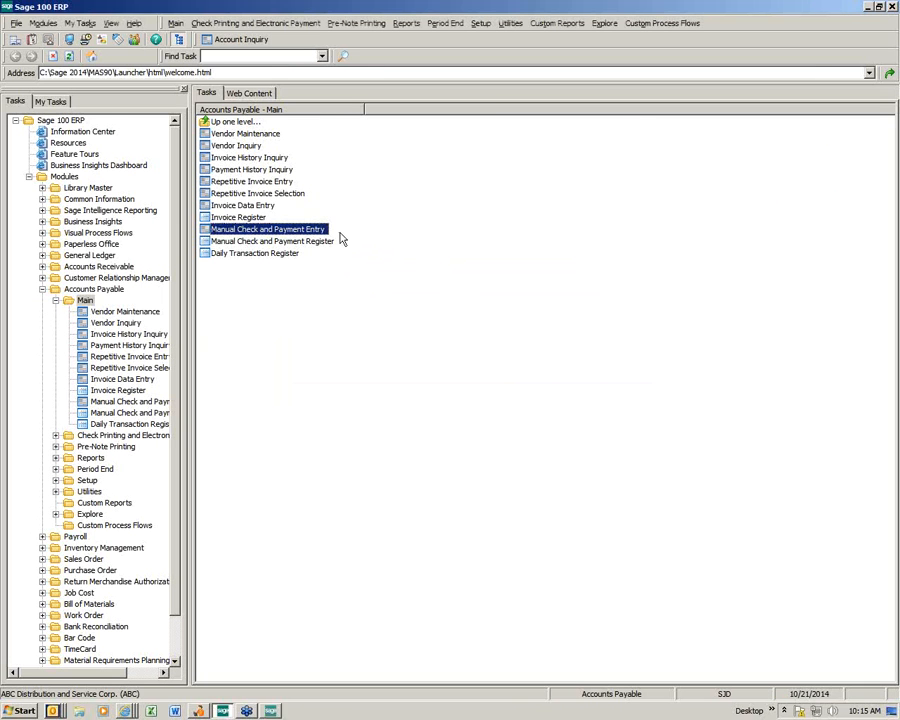
left_click(243, 134)
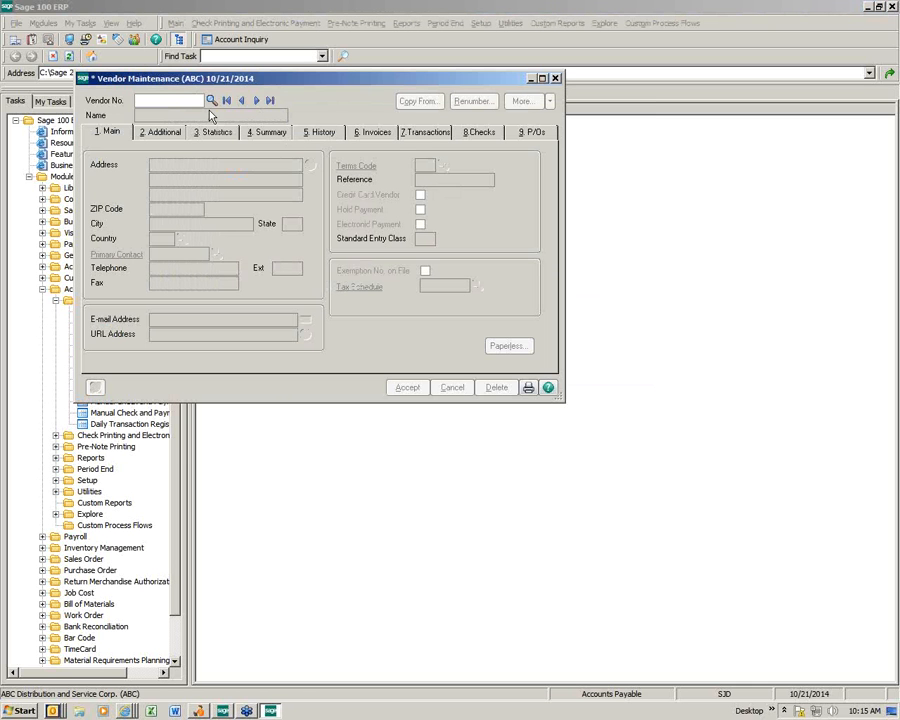
left_click(211, 100)
double_click(372, 253)
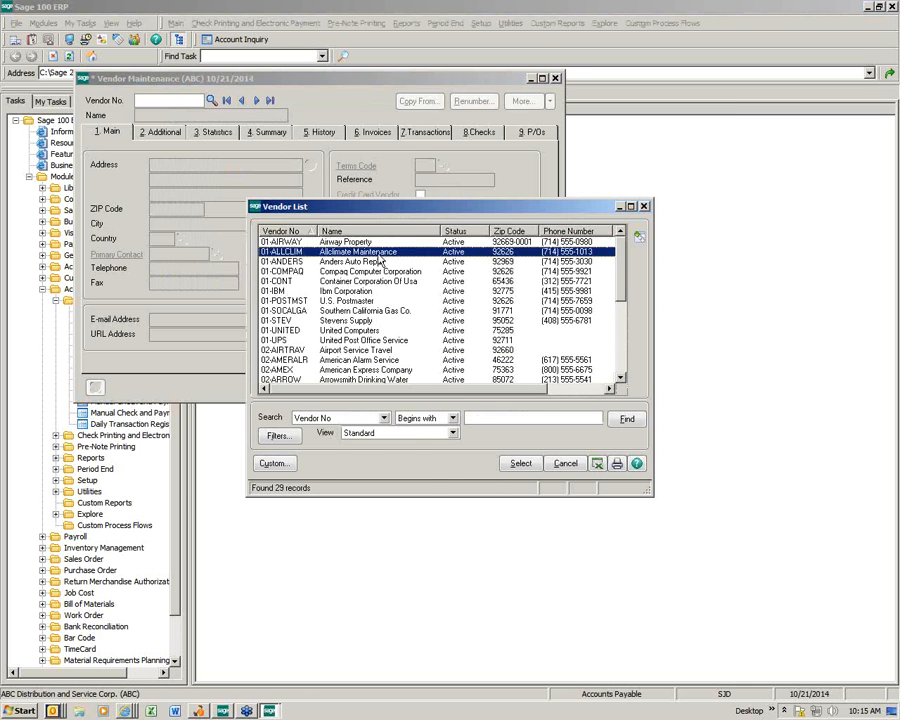
Step: Check the vendor's 2014 1099 history showing 300.00 Nonemployee, then save the vendor
left_click(165, 132)
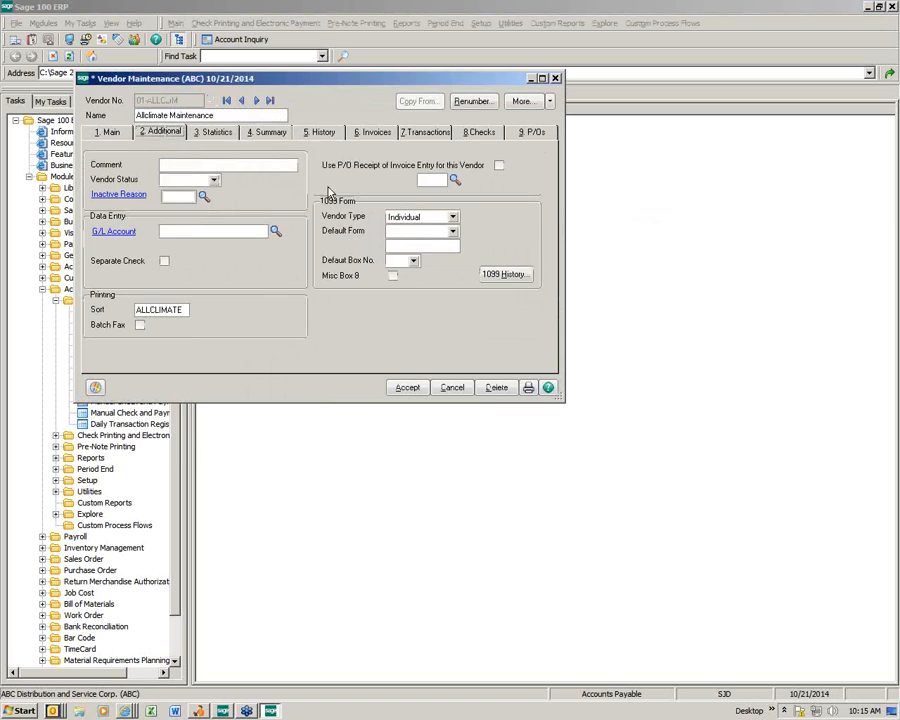
left_click(504, 275)
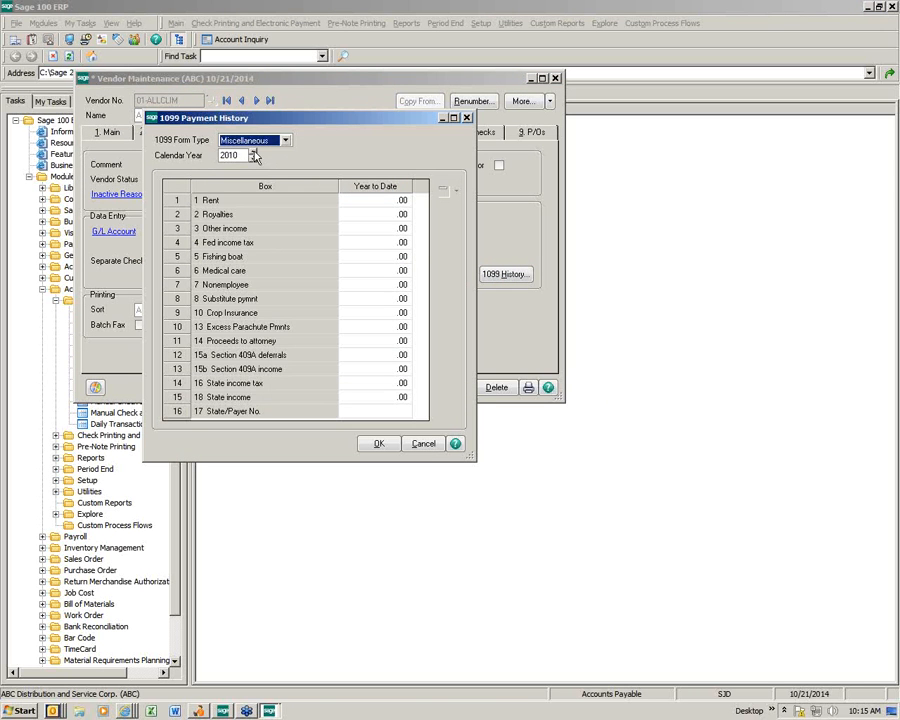
left_click(253, 152)
left_click(253, 152)
left_click(253, 152)
left_click(253, 152)
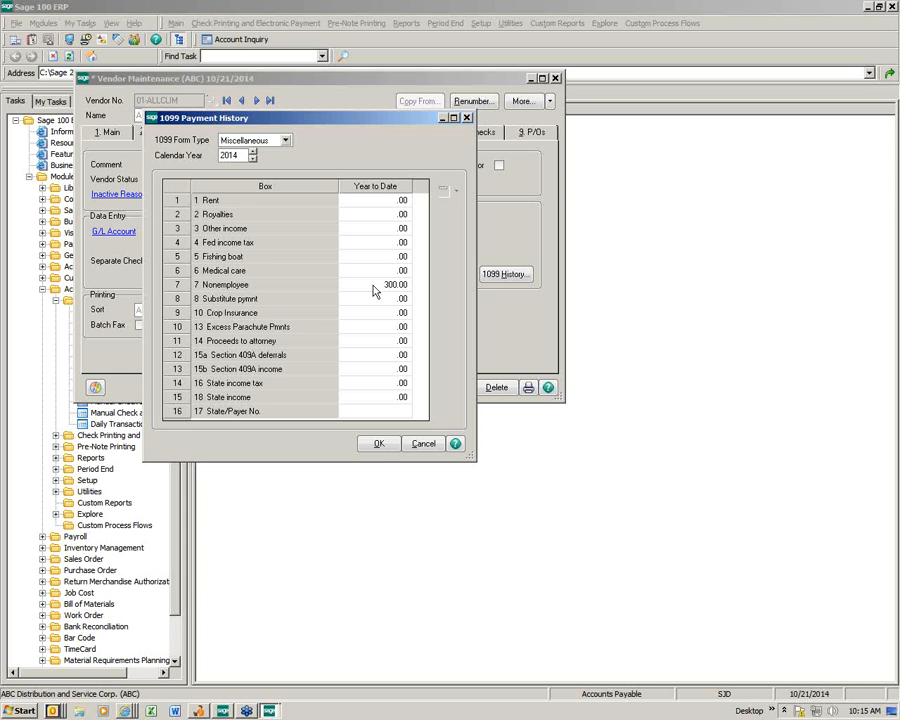
left_click(379, 444)
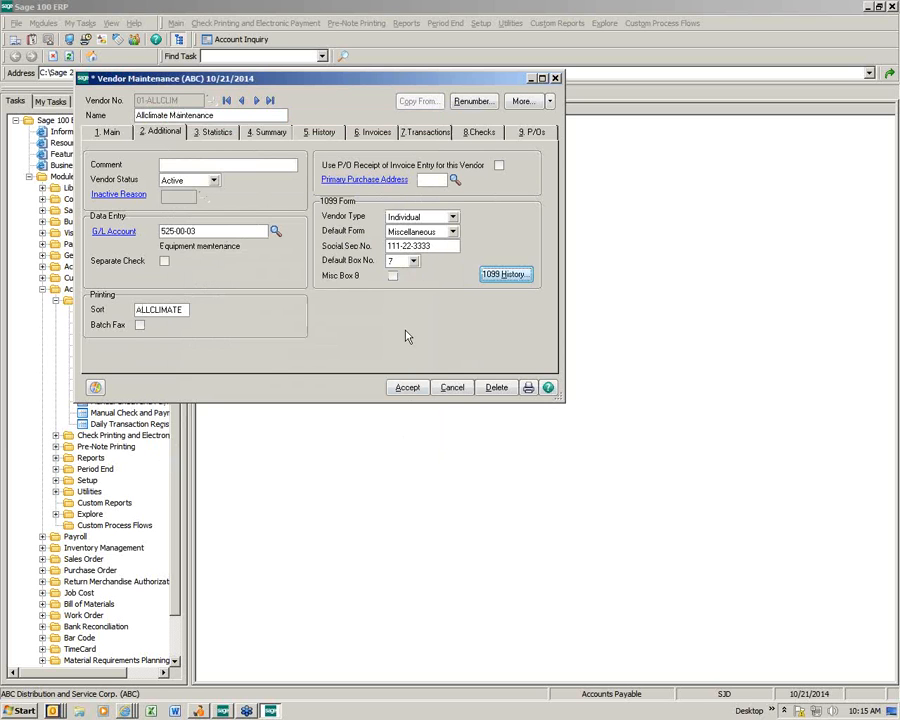
left_click(404, 389)
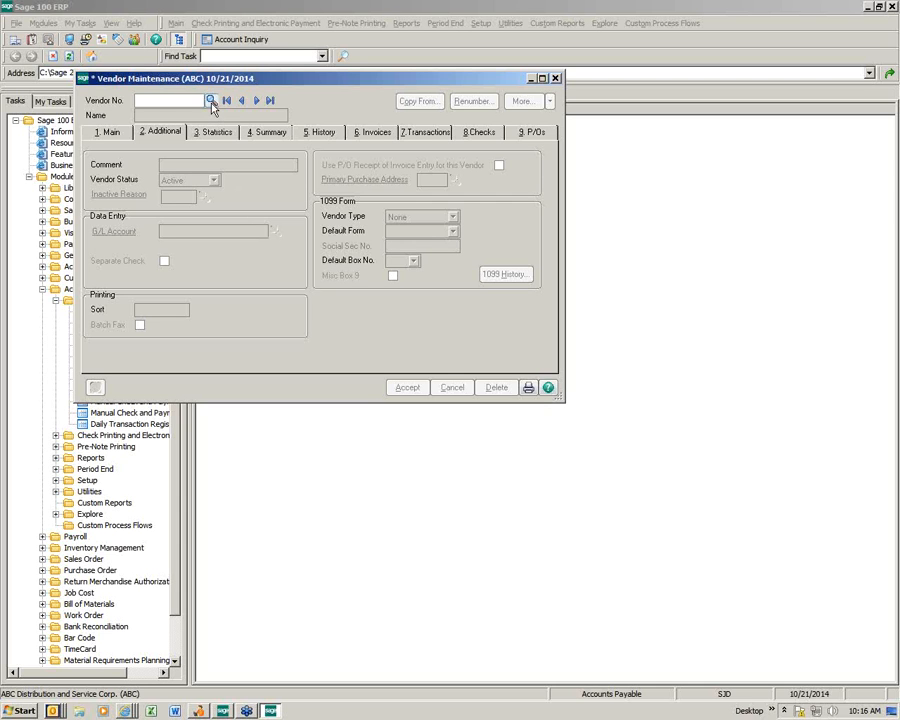
Step: Open the 29-vendor Vendor List, keep the Standard view, and start a custom view
left_click(211, 102)
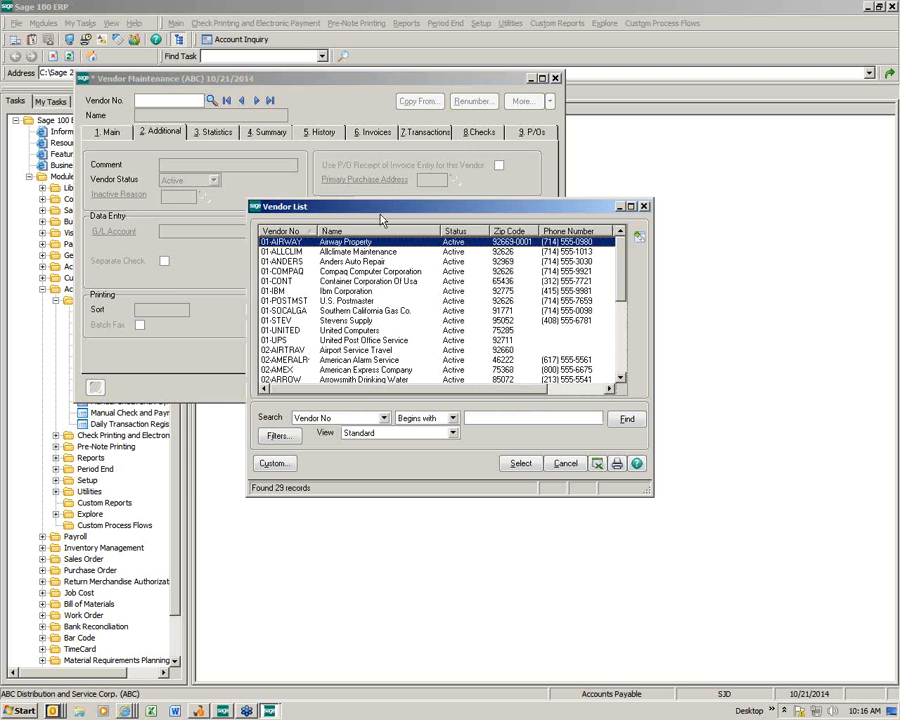
left_click_drag(380, 218, 252, 186)
left_click(326, 401)
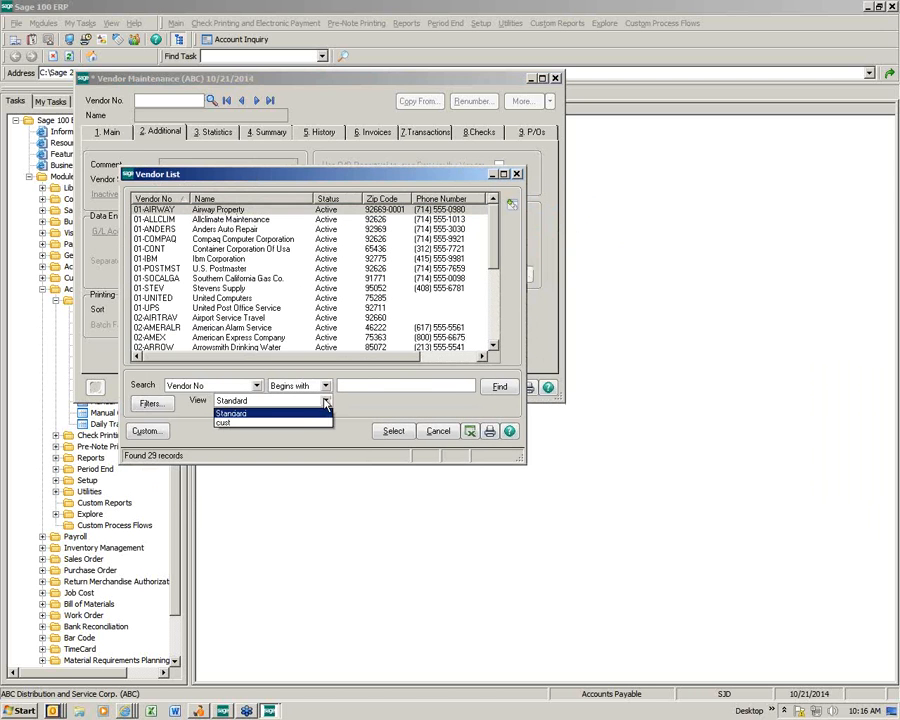
left_click(244, 413)
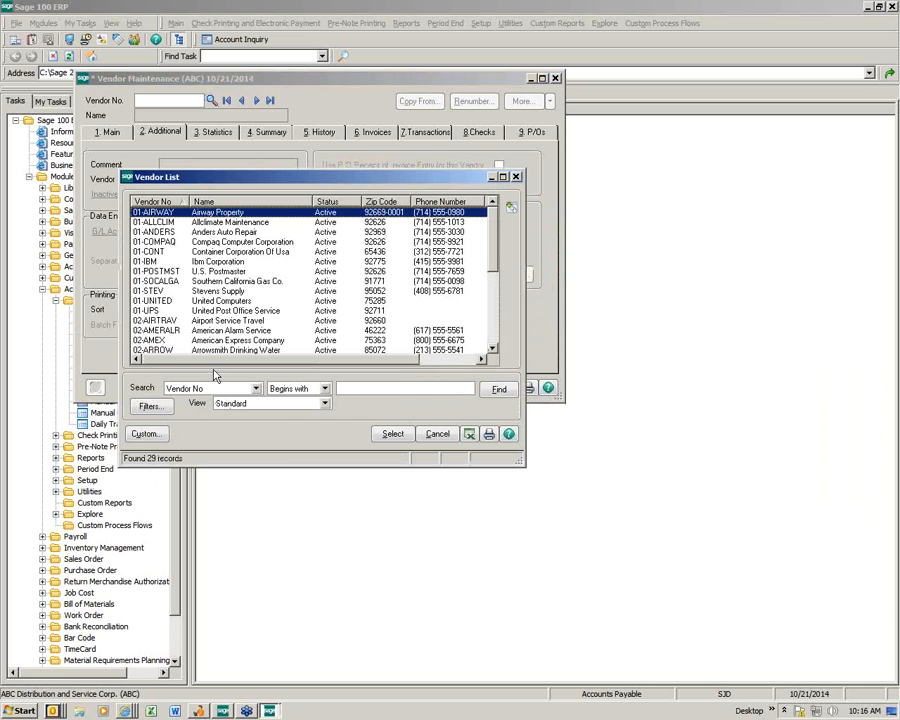
left_click(143, 436)
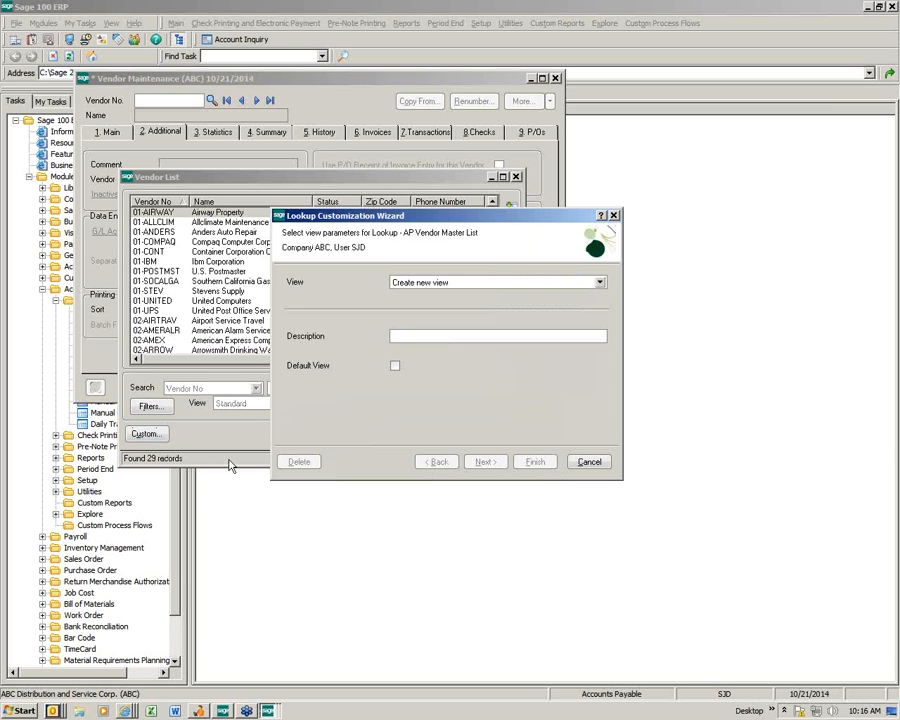
Step: Describe the new lookup view as '1099 Vendors' and continue to column selection
type("1099 Vendors")
key("Tab")
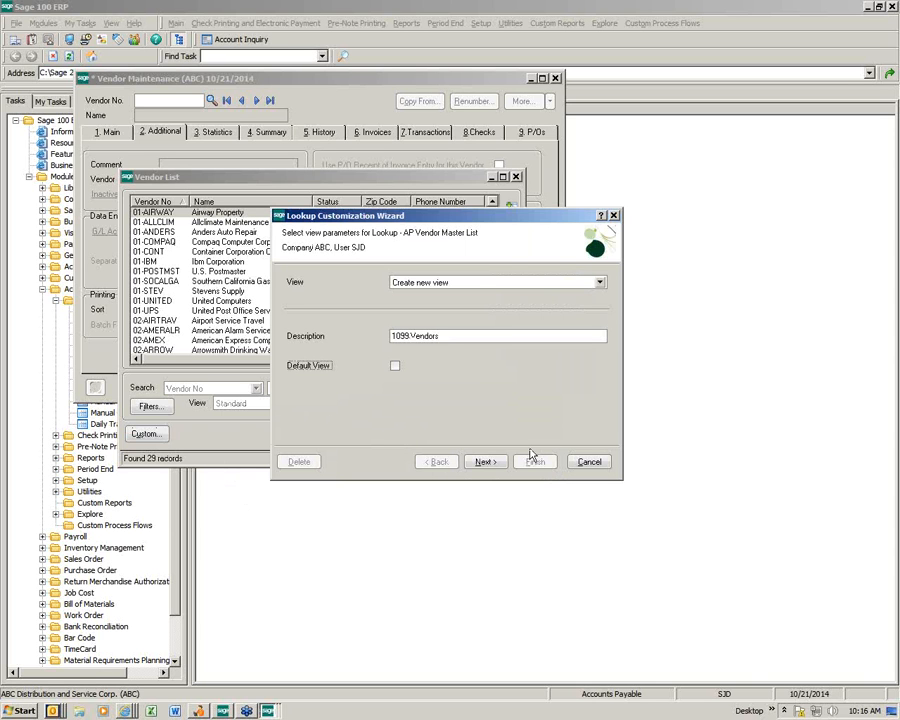
left_click(485, 461)
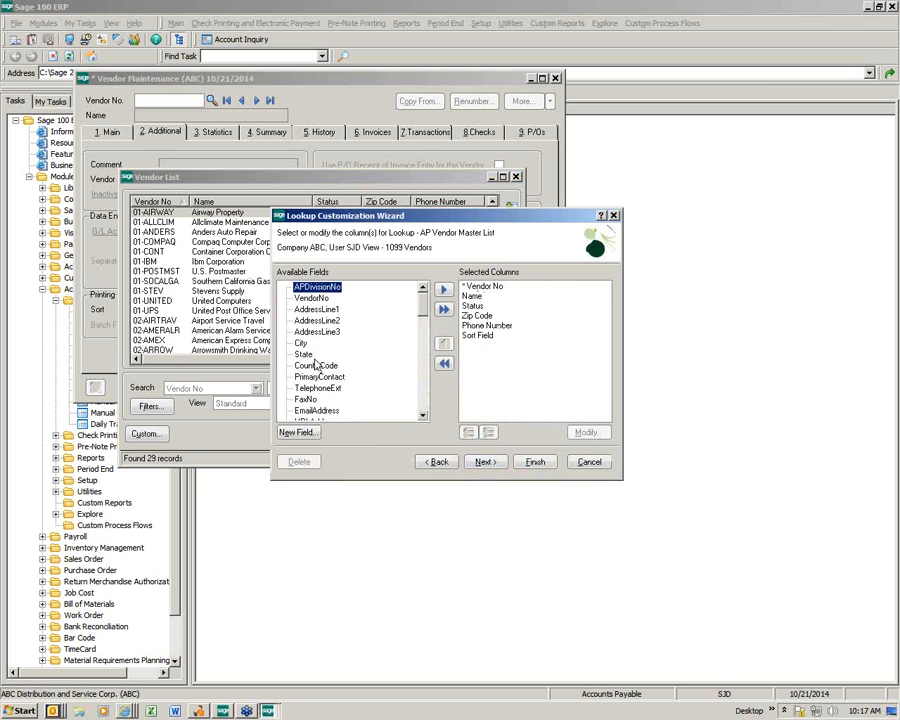
Step: Remove the Sort Field, Phone Number and Zip Code columns from the view
left_click(484, 338)
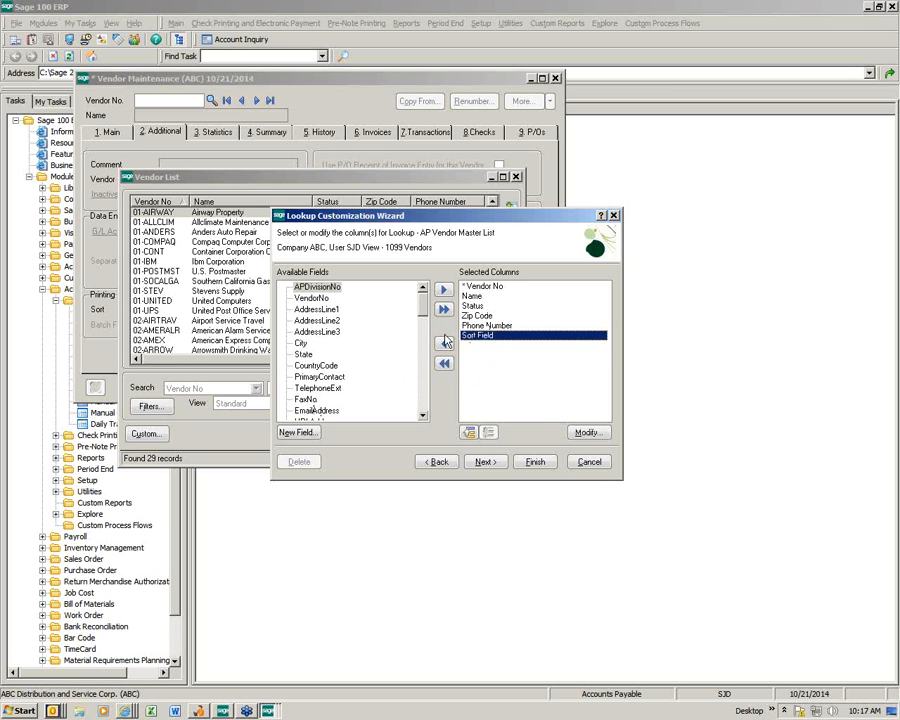
left_click(445, 346)
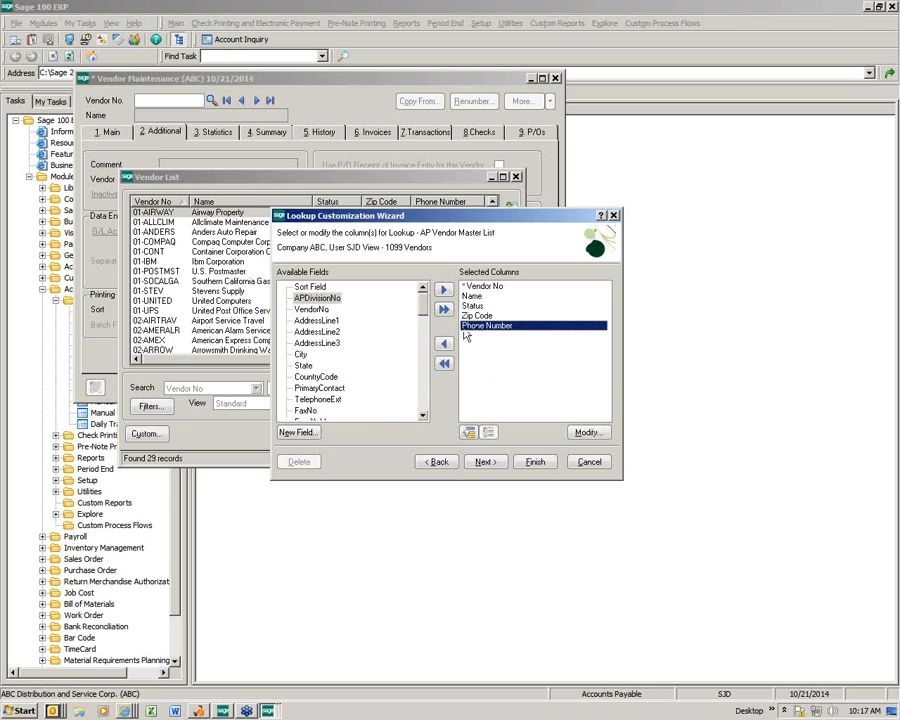
left_click(445, 345)
left_click(475, 317)
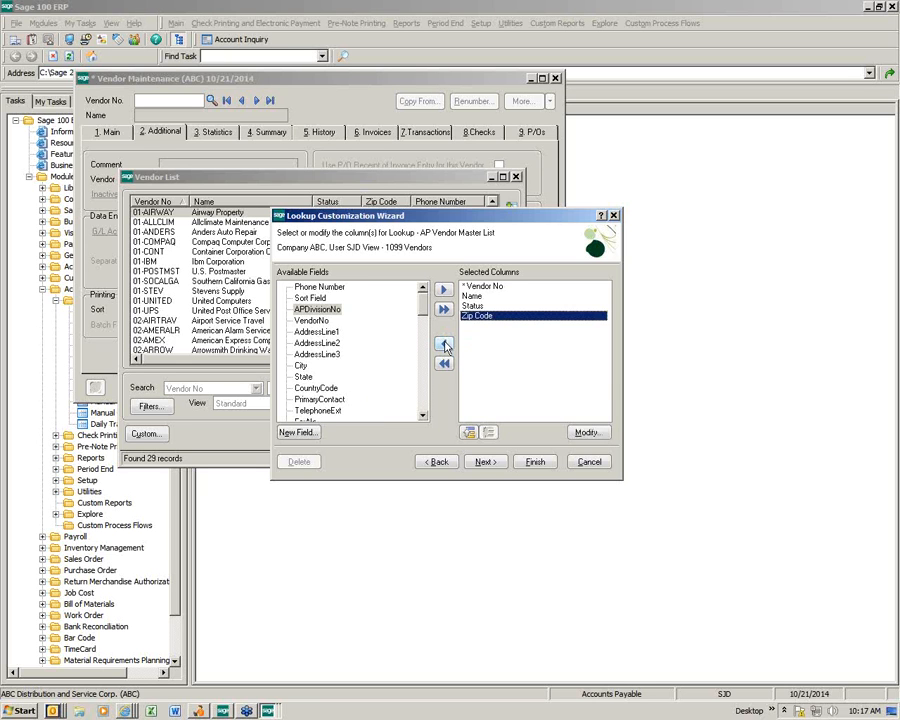
left_click(445, 345)
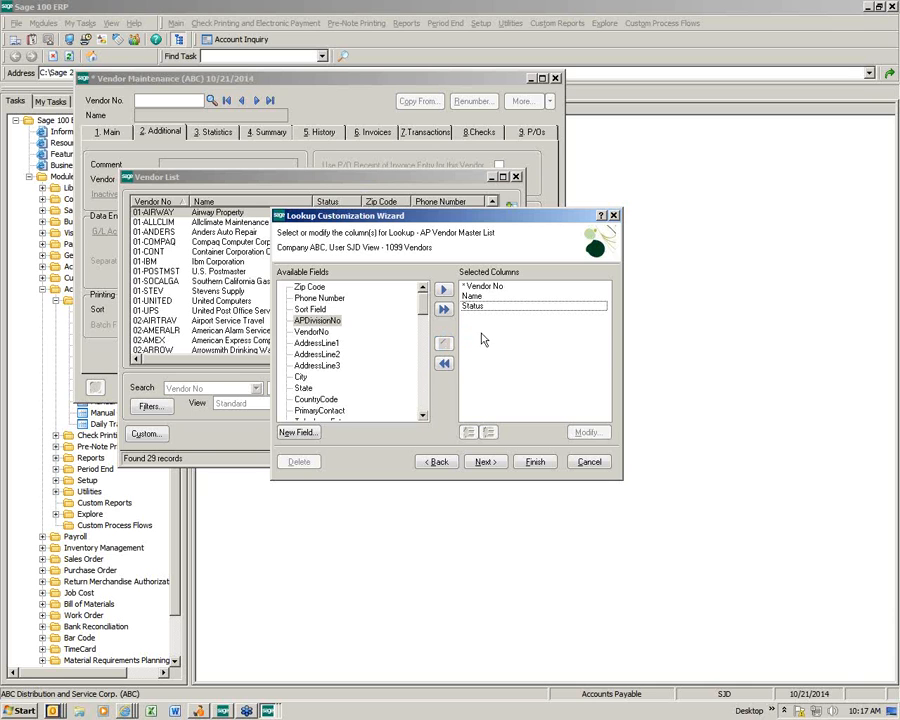
Step: Find VendorType in the available fields and add it as a view column
left_click(422, 416)
left_click(422, 416)
left_click(422, 416)
left_click(422, 416)
left_click(422, 416)
left_click(422, 416)
left_click(422, 416)
left_click(422, 416)
left_click(422, 416)
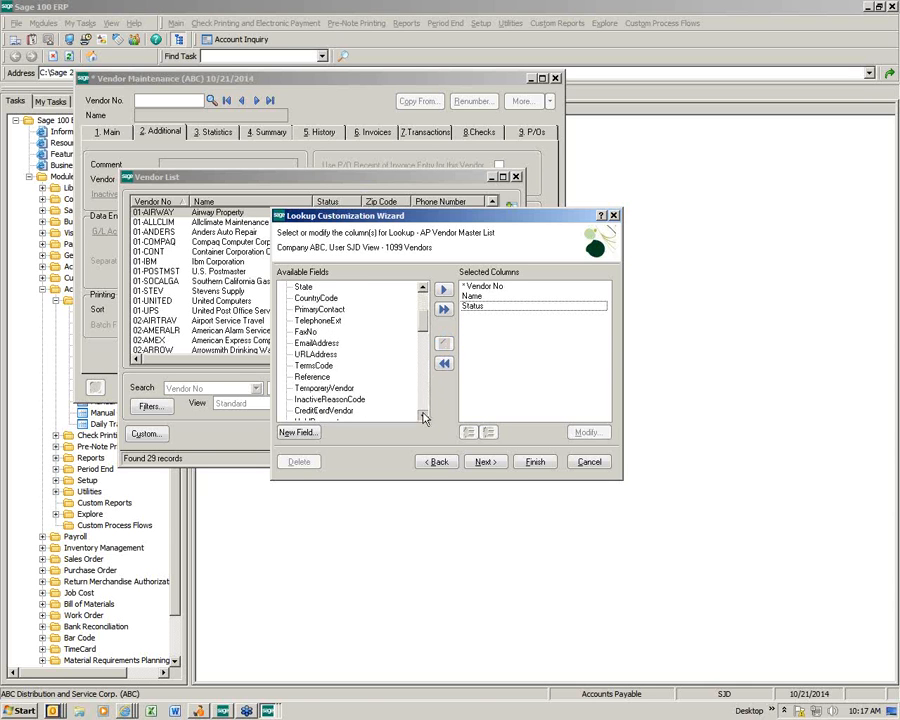
left_click(422, 416)
left_click(422, 416)
left_click(422, 416)
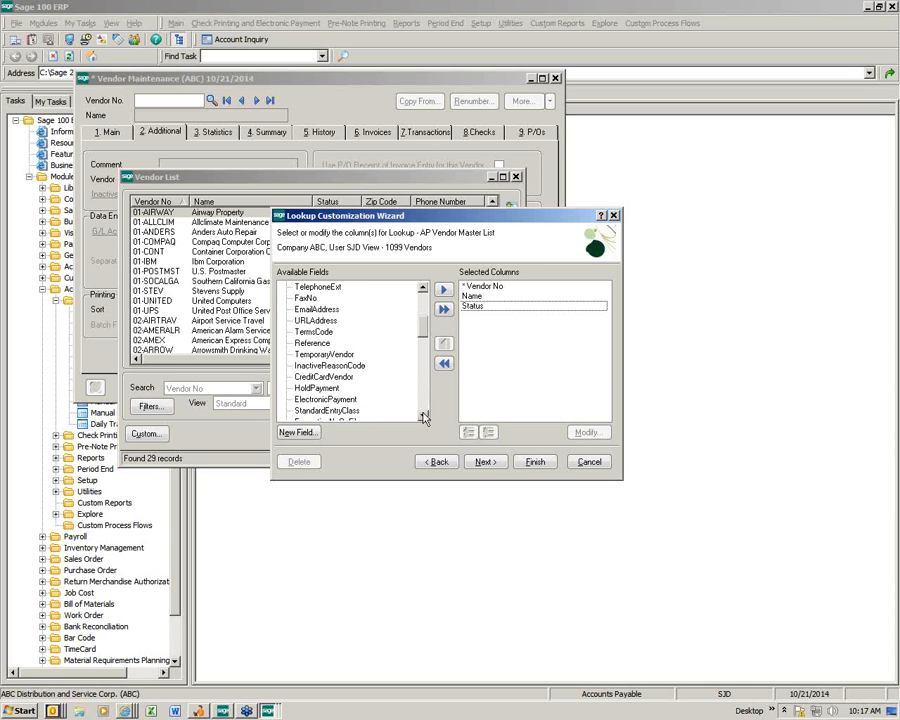
left_click(422, 416)
left_click(422, 416)
left_click(422, 416)
left_click(422, 416)
left_click(422, 416)
left_click(422, 416)
left_click(422, 416)
left_click(422, 416)
left_click(422, 416)
left_click(422, 416)
left_click(422, 416)
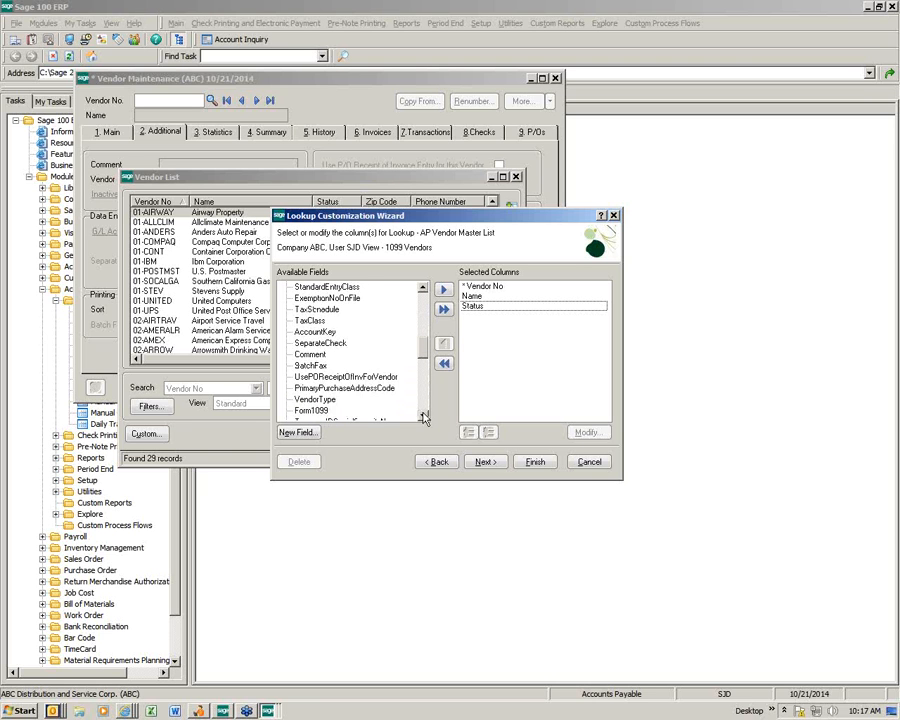
left_click(422, 416)
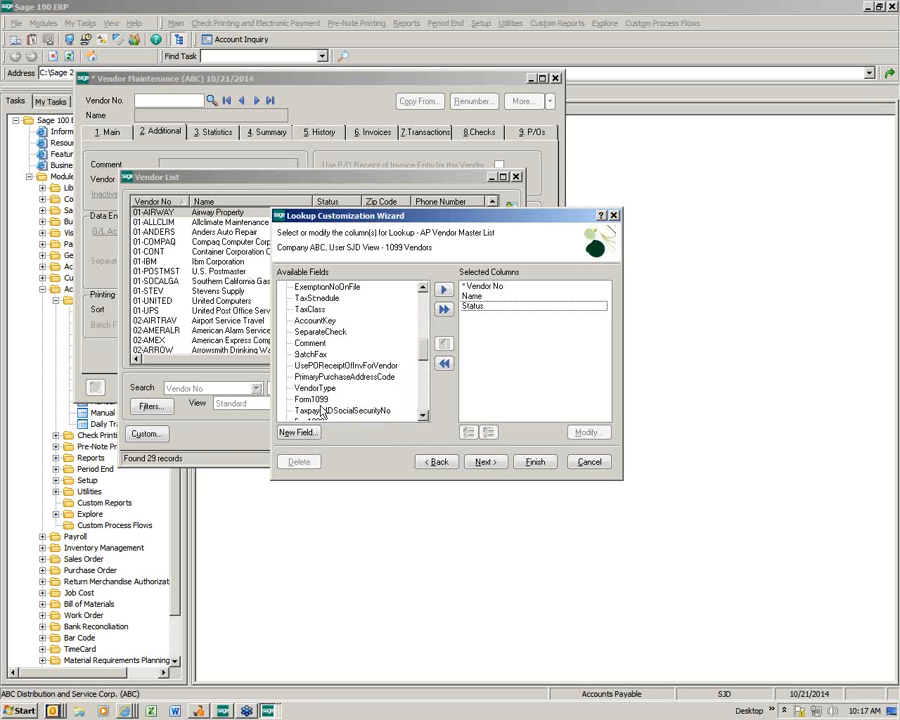
left_click(315, 388)
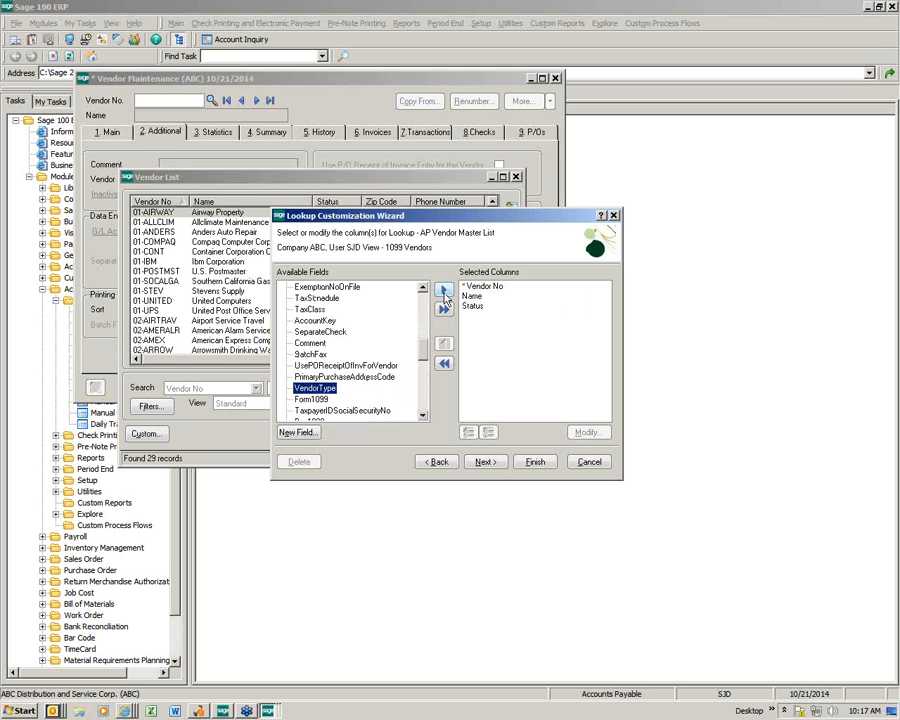
left_click(443, 291)
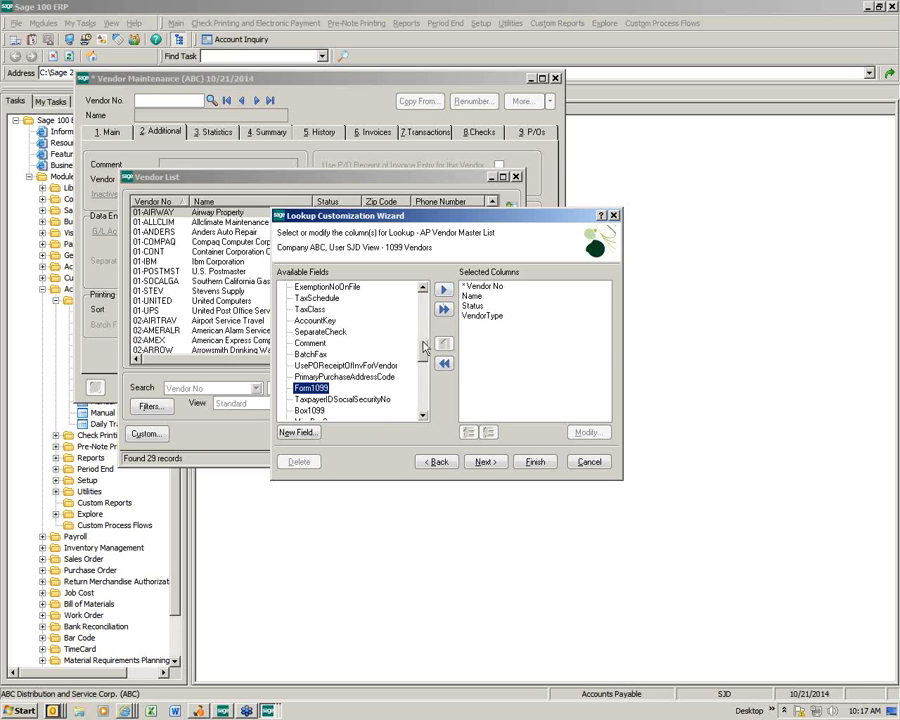
Step: Add Form1099, TaxpayerIDSocialSecurityNo, Box1099 and MiscBox9 columns, then finish the wizard
left_click(444, 291)
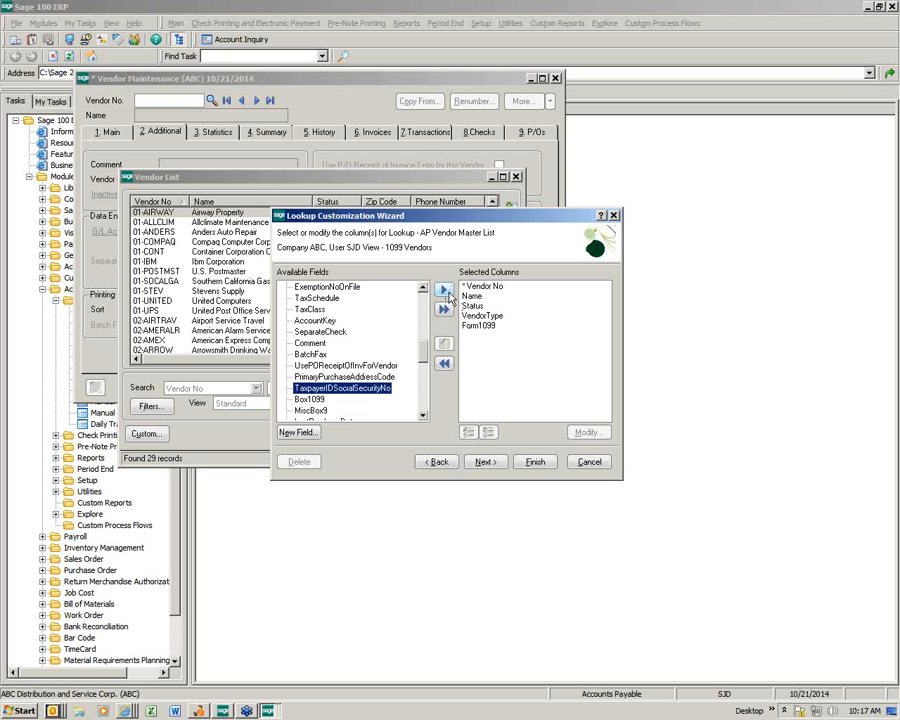
left_click(444, 291)
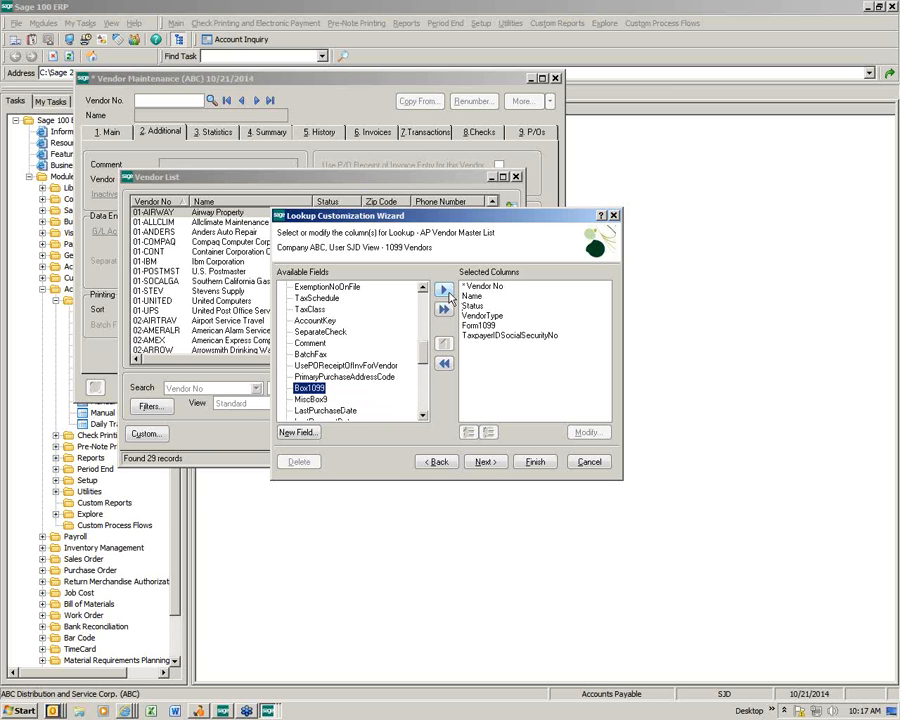
left_click(446, 292)
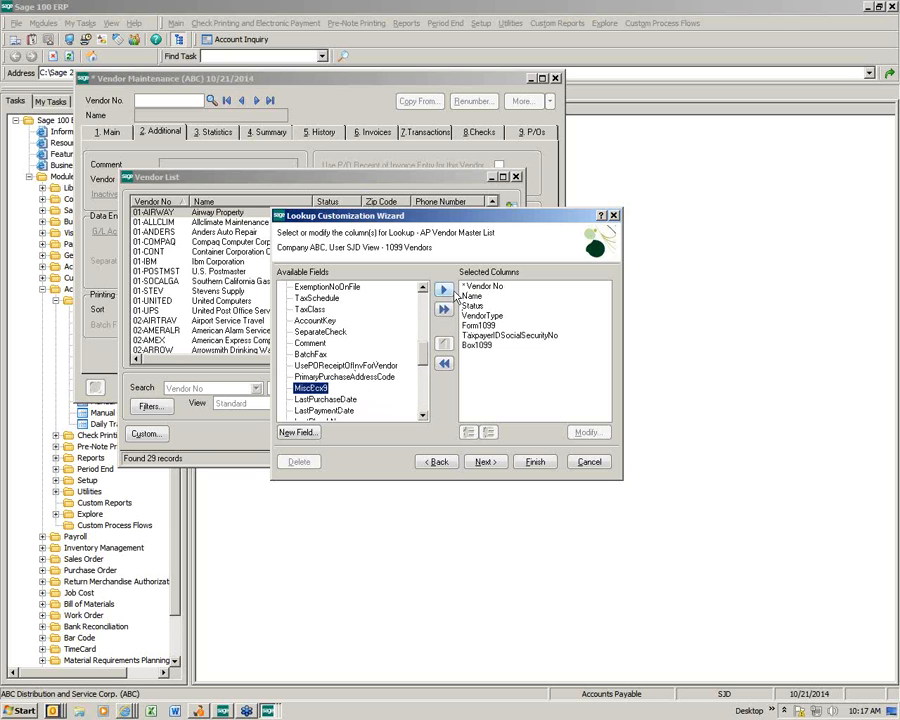
left_click(445, 291)
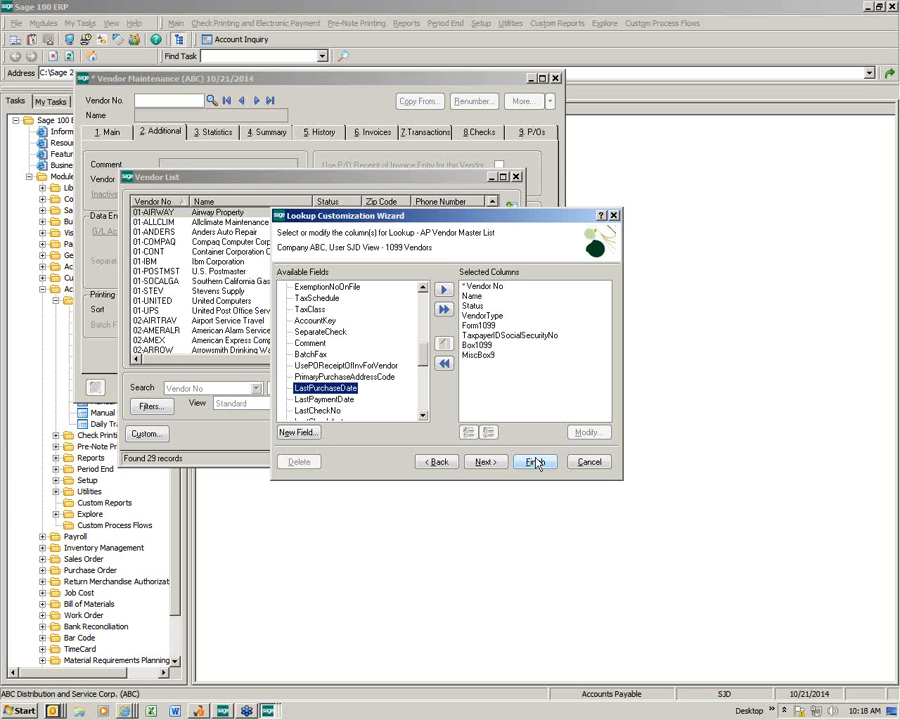
left_click(536, 462)
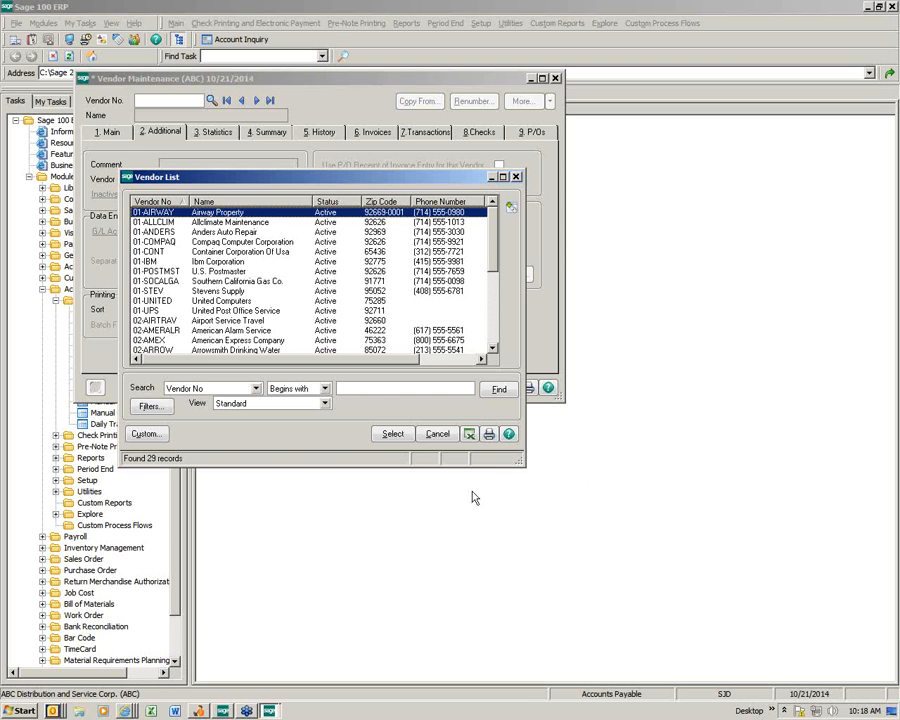
Step: Switch the Vendor List to the 1099 Vendors view, widen it, and sort by VendorType
left_click(325, 404)
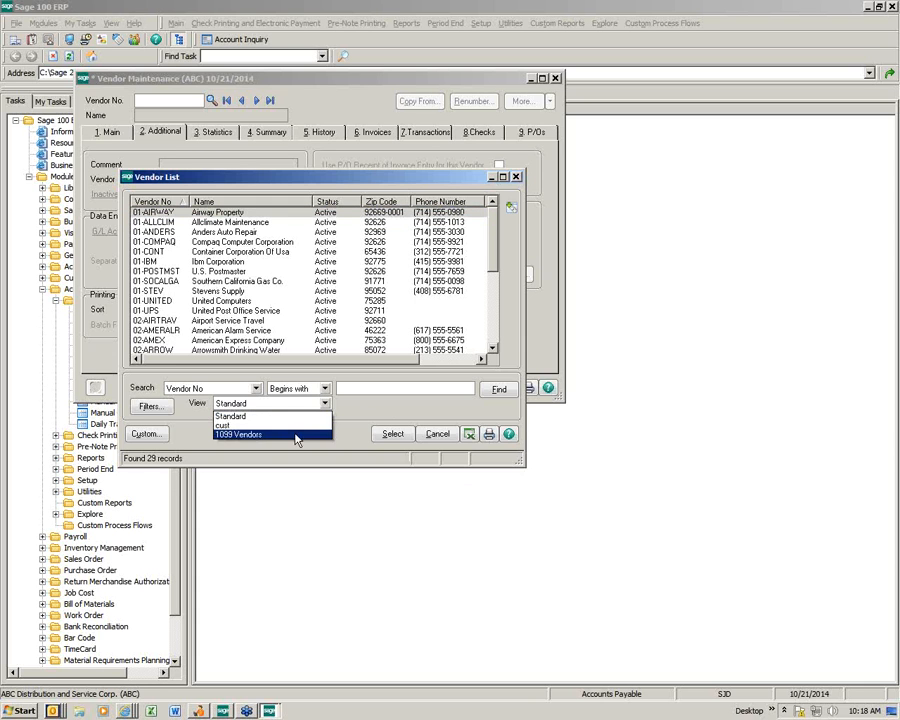
left_click(297, 433)
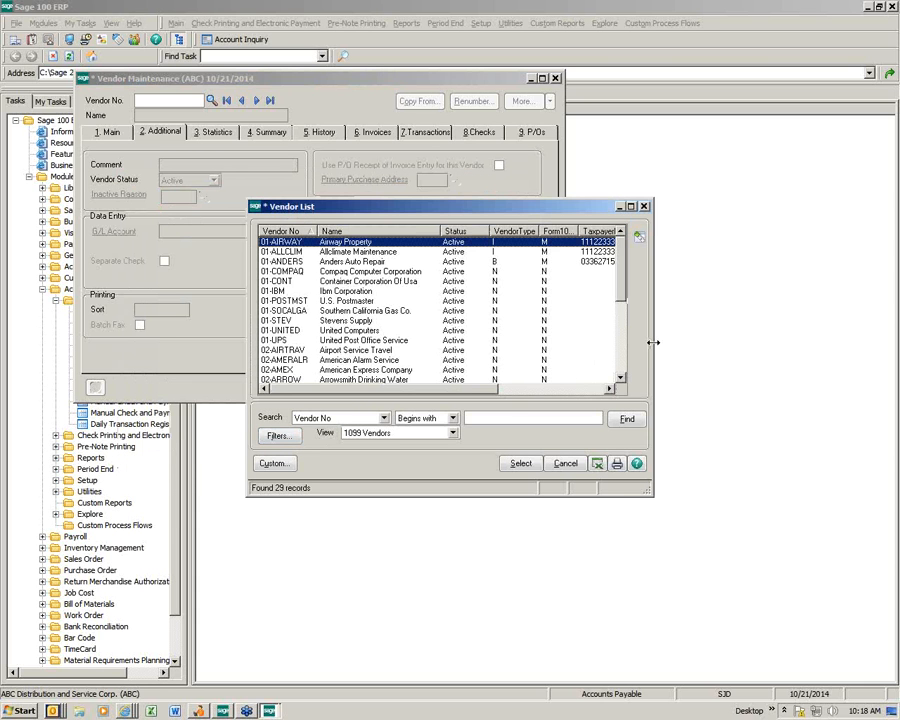
left_click_drag(652, 342, 737, 343)
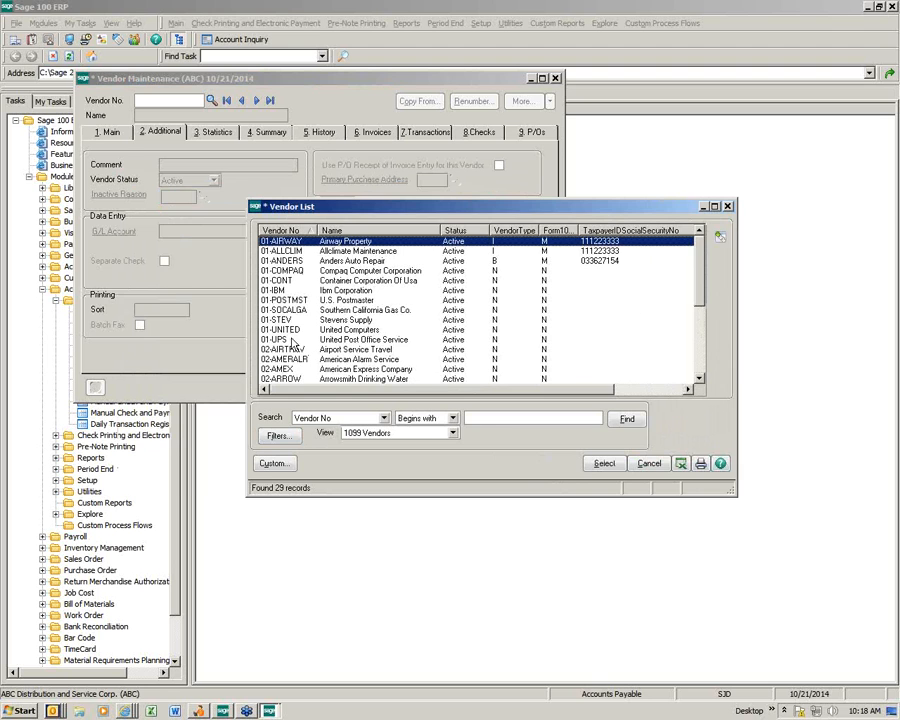
left_click_drag(248, 335, 119, 330)
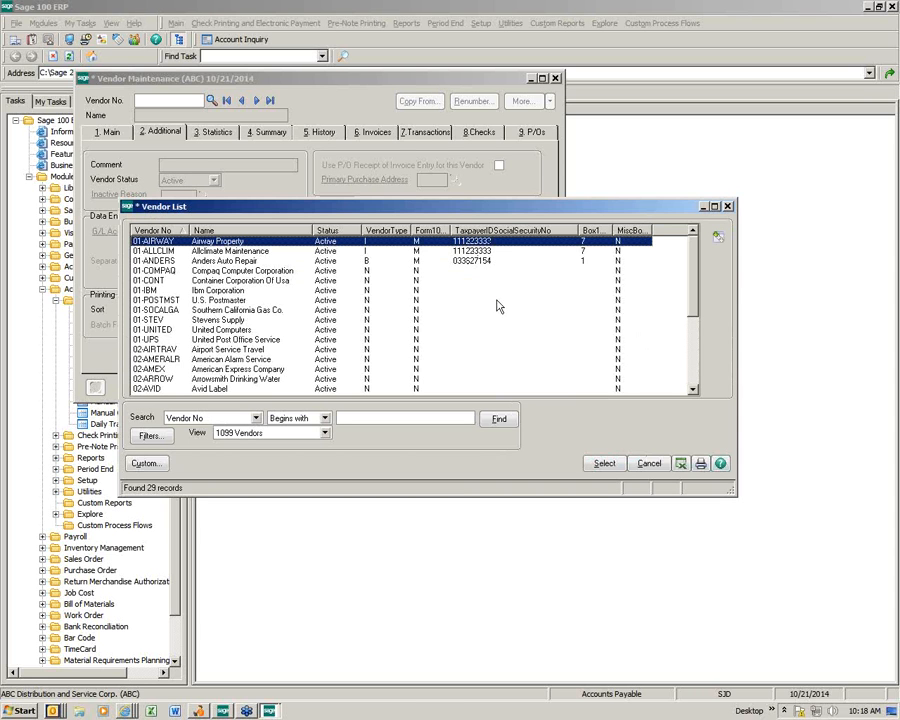
left_click(387, 231)
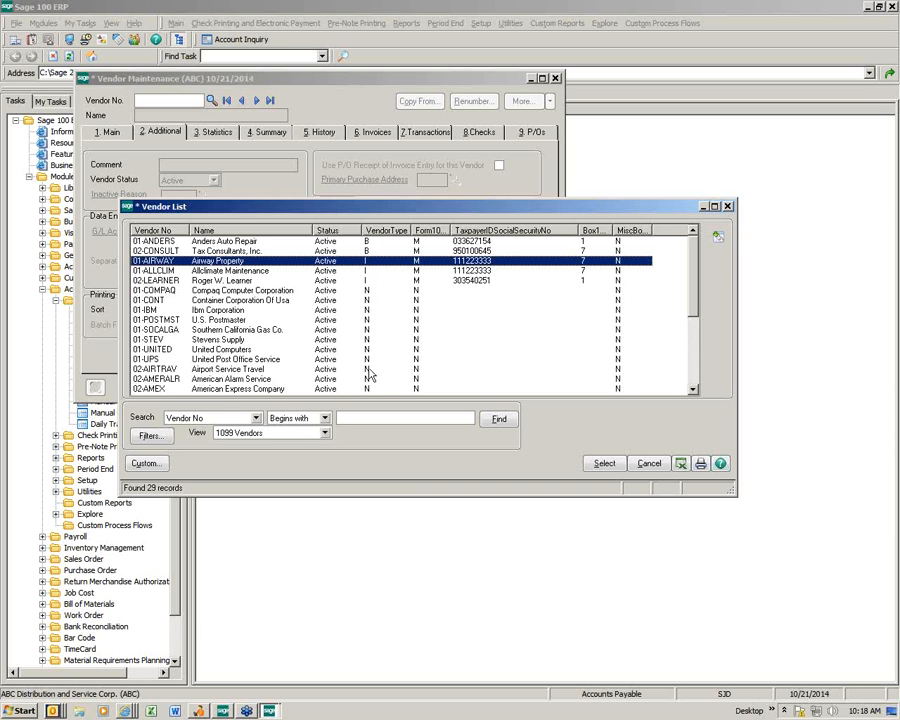
Step: Review the 1099 Vendors list, cancel it, exit Vendor Maintenance, and open Accounts Payable Reports
scroll(659, 368, "down", 5)
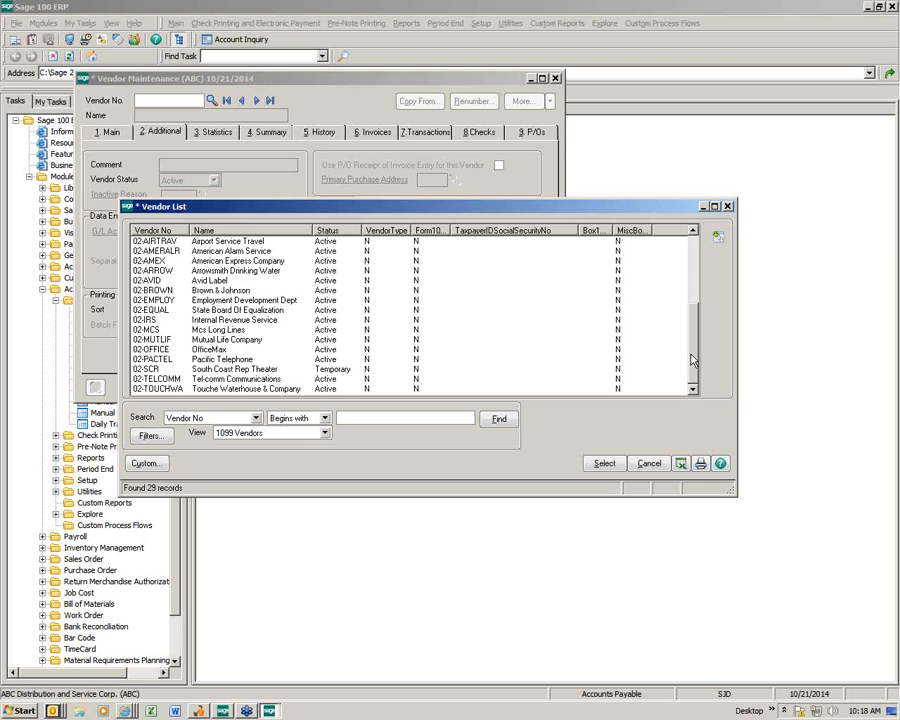
left_click_drag(691, 362, 684, 287)
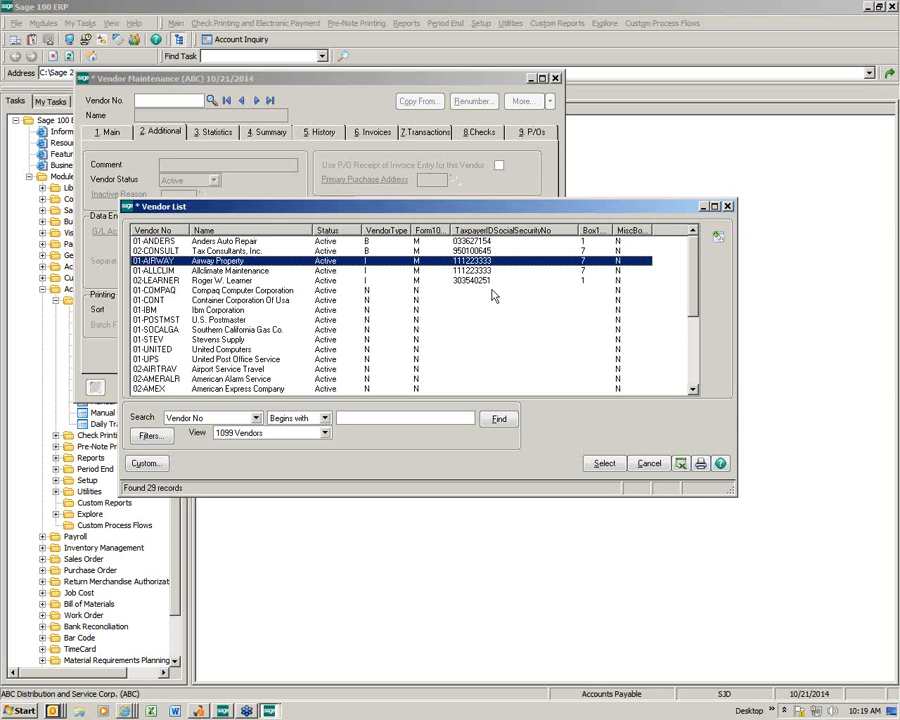
left_click(641, 468)
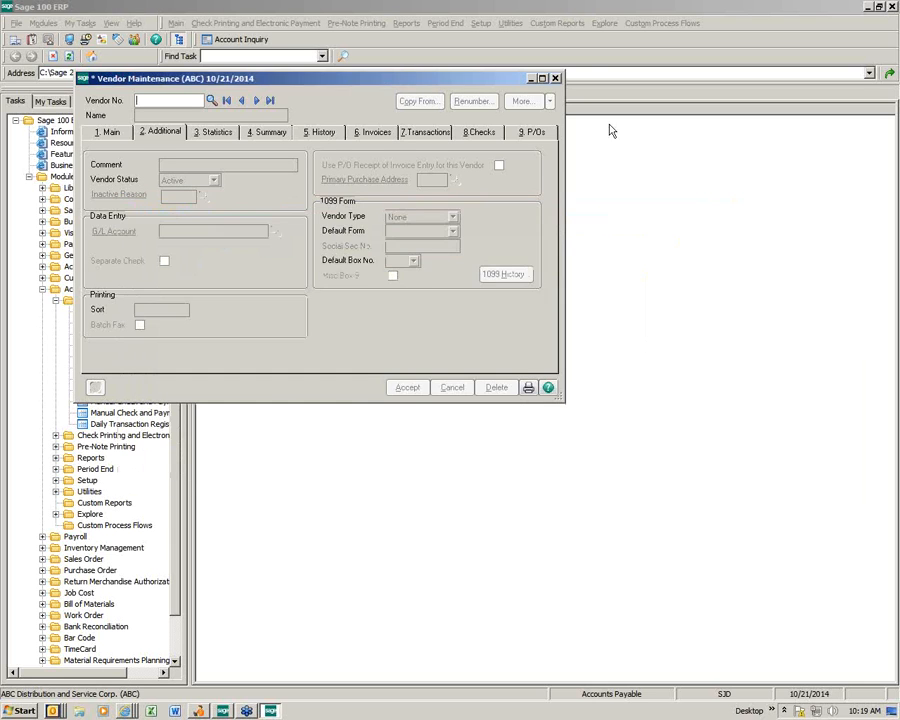
key("Escape")
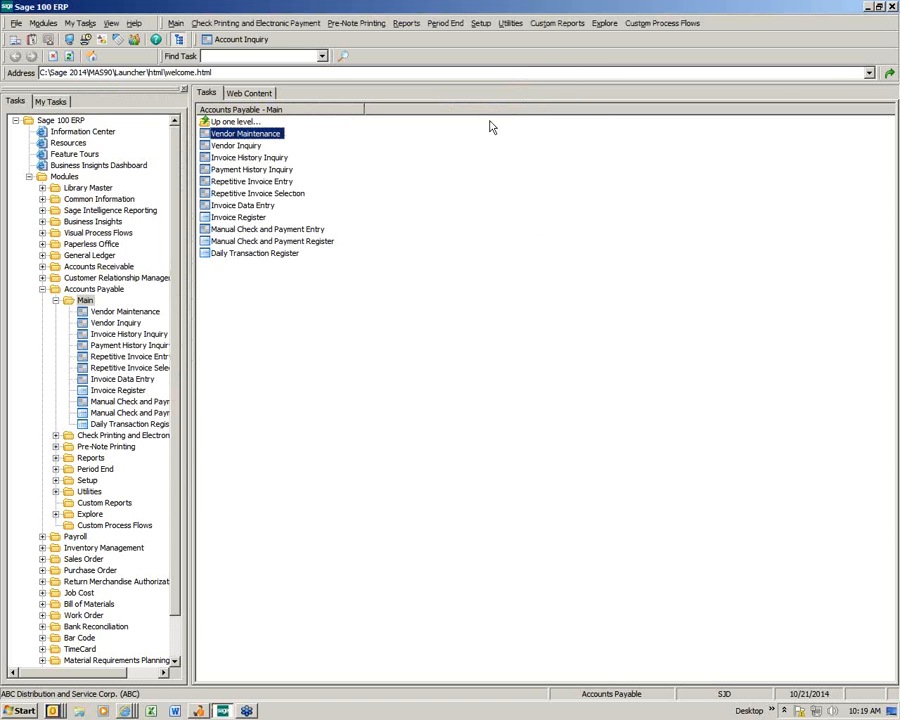
left_click(90, 457)
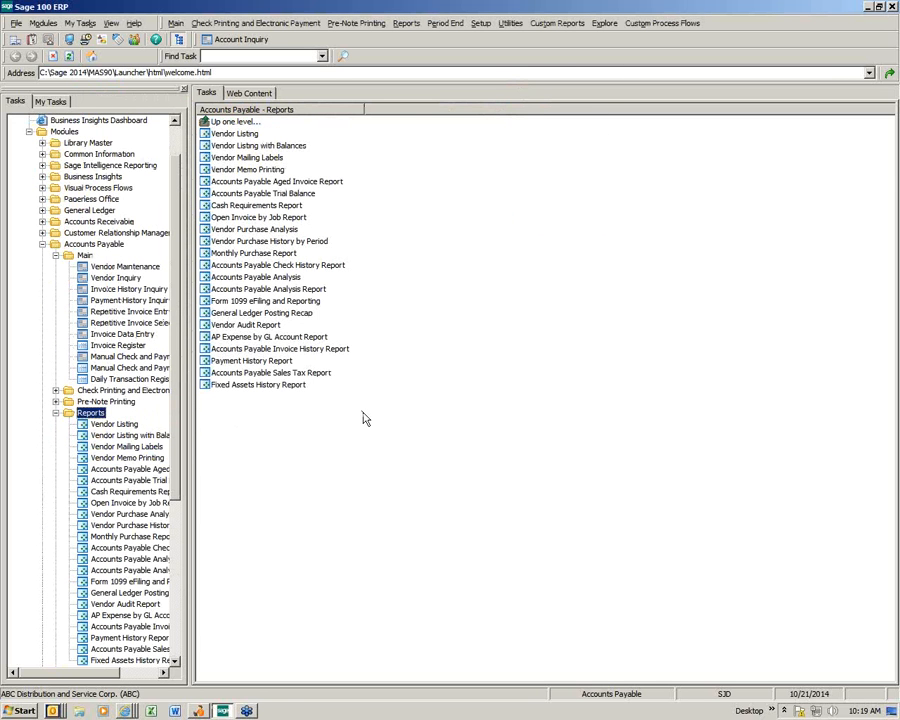
Step: Open the Payment History Report from the Accounts Payable Reports list
left_click(267, 365)
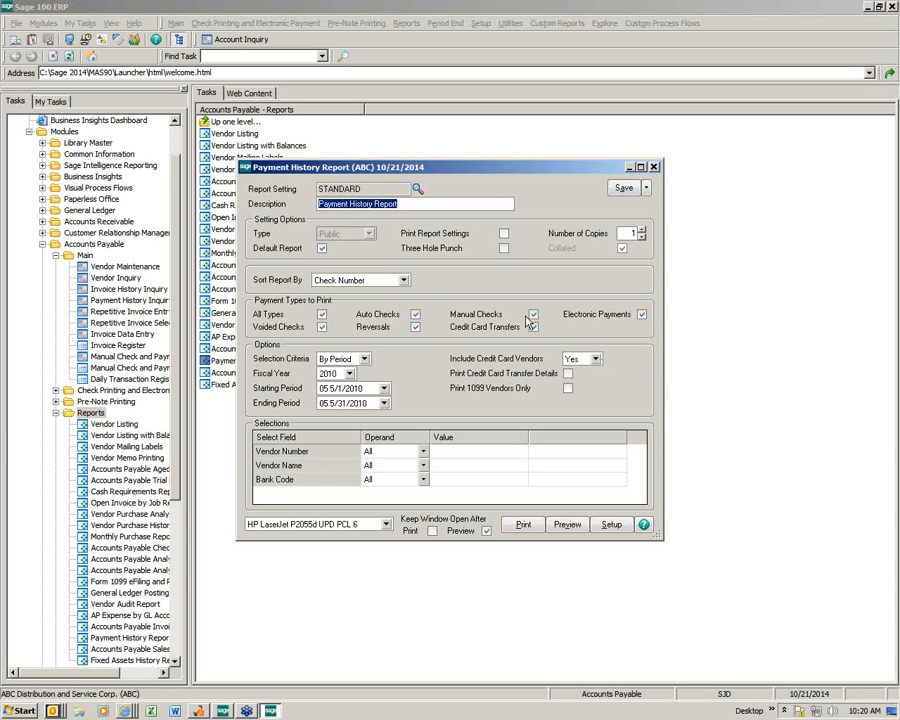
Step: Sort the report by Vendor Number, exclude credit card vendors, and print 1099 vendors only
left_click(404, 280)
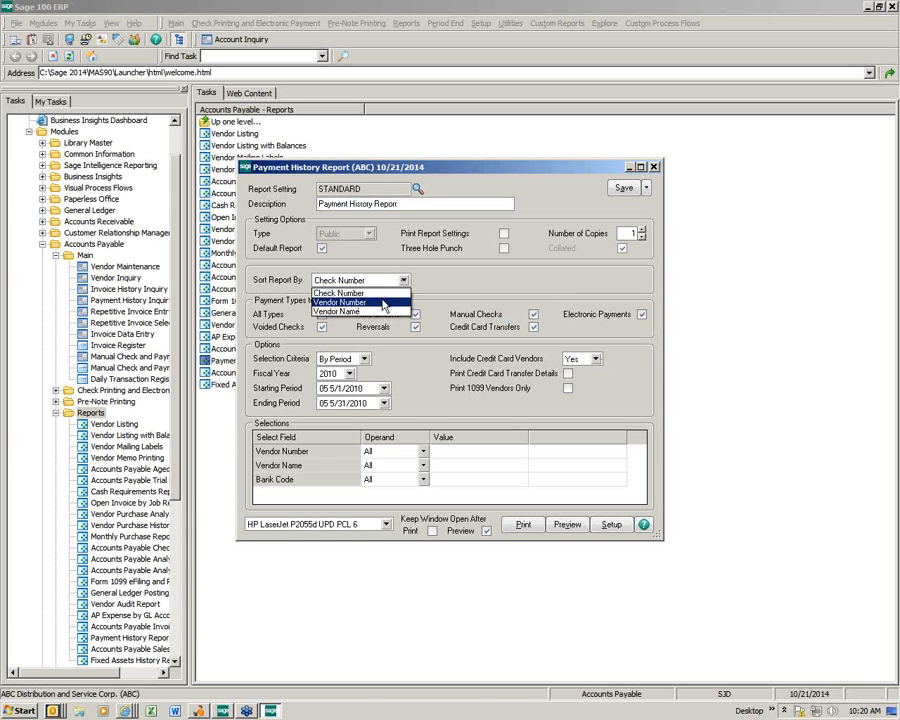
left_click(383, 303)
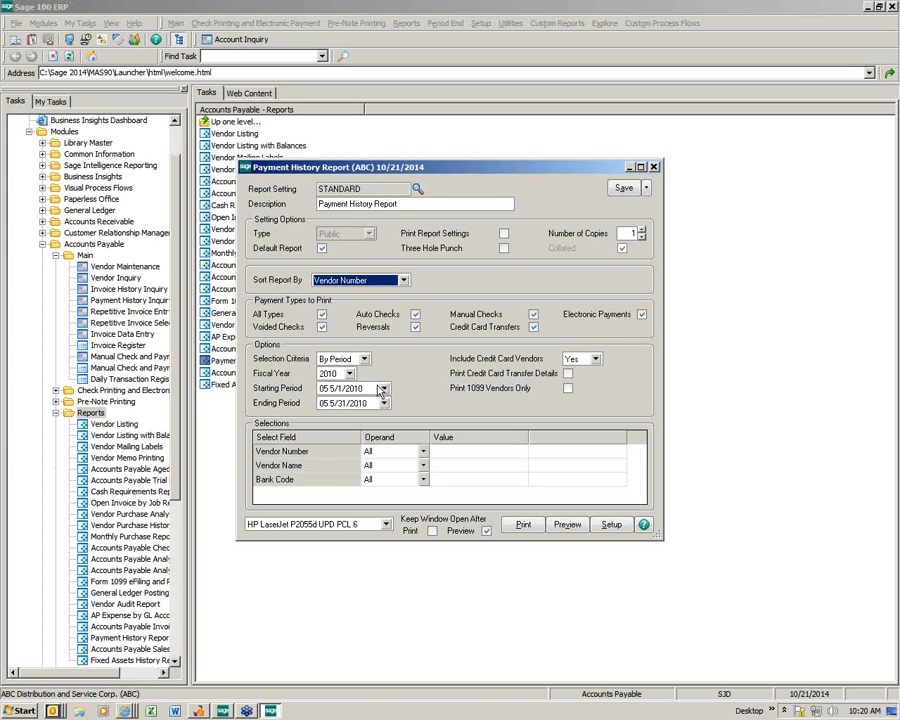
left_click(595, 359)
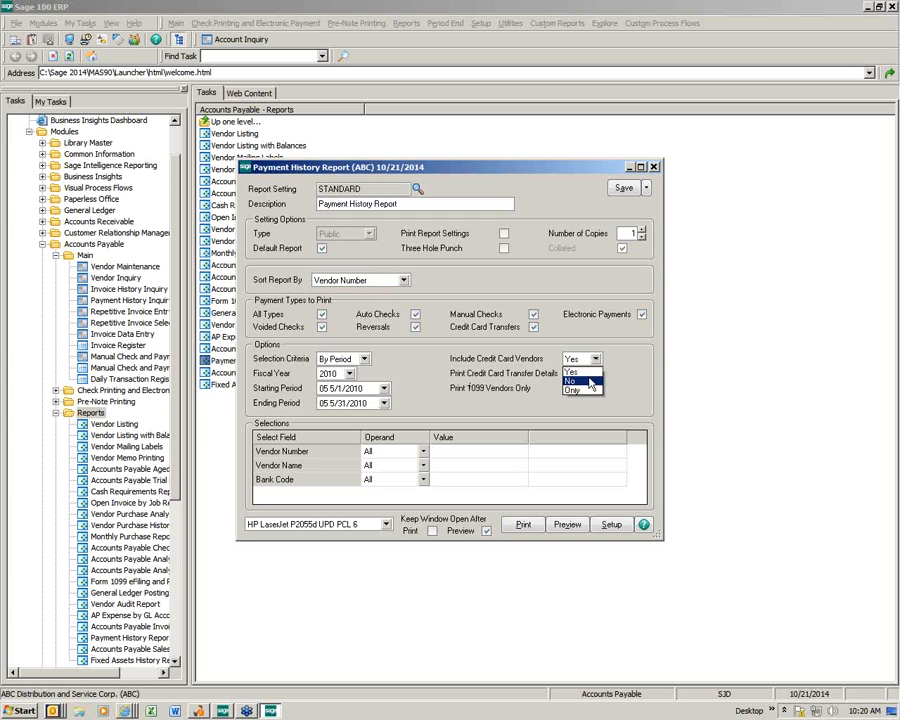
left_click(591, 381)
left_click(567, 389)
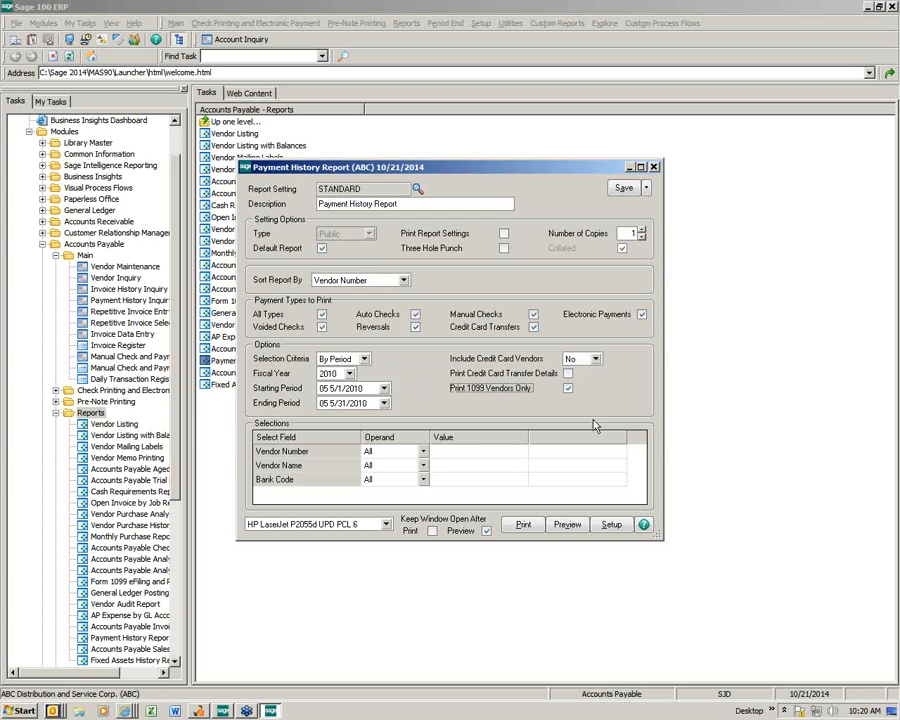
Step: Set the report period range from 01 (1/1/2010) to 12 (12/31/2010)
left_click(384, 389)
left_click_drag(386, 427, 387, 405)
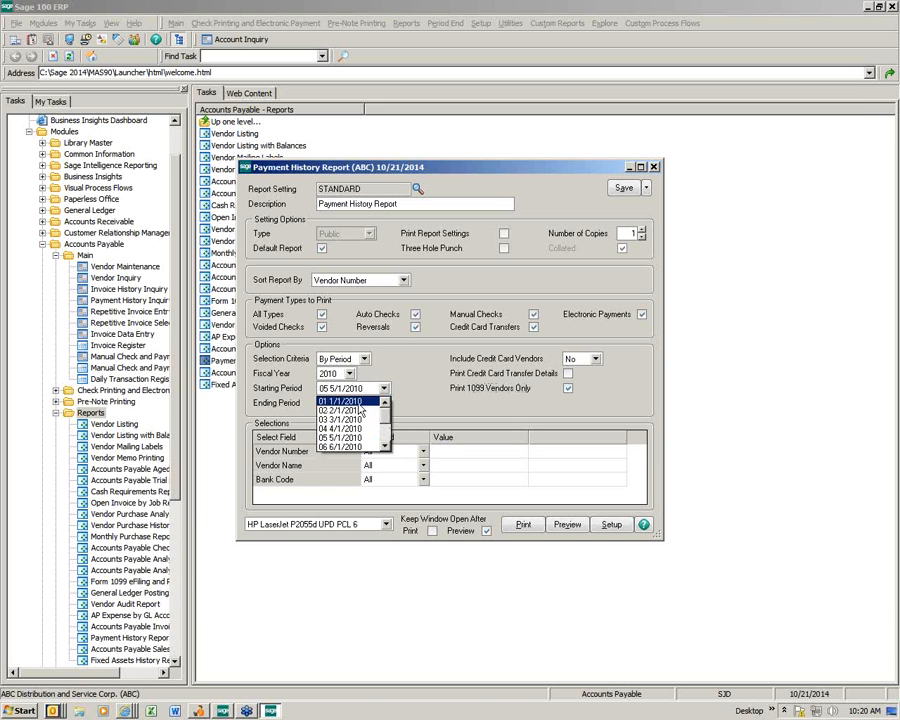
left_click(361, 402)
left_click(383, 403)
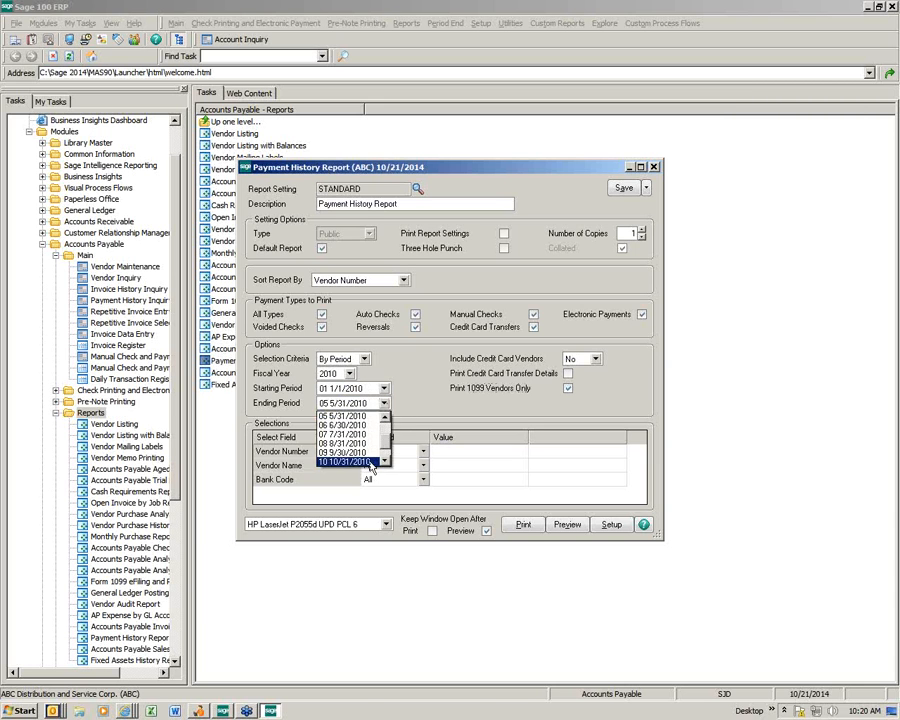
left_click(395, 459)
left_click(383, 403)
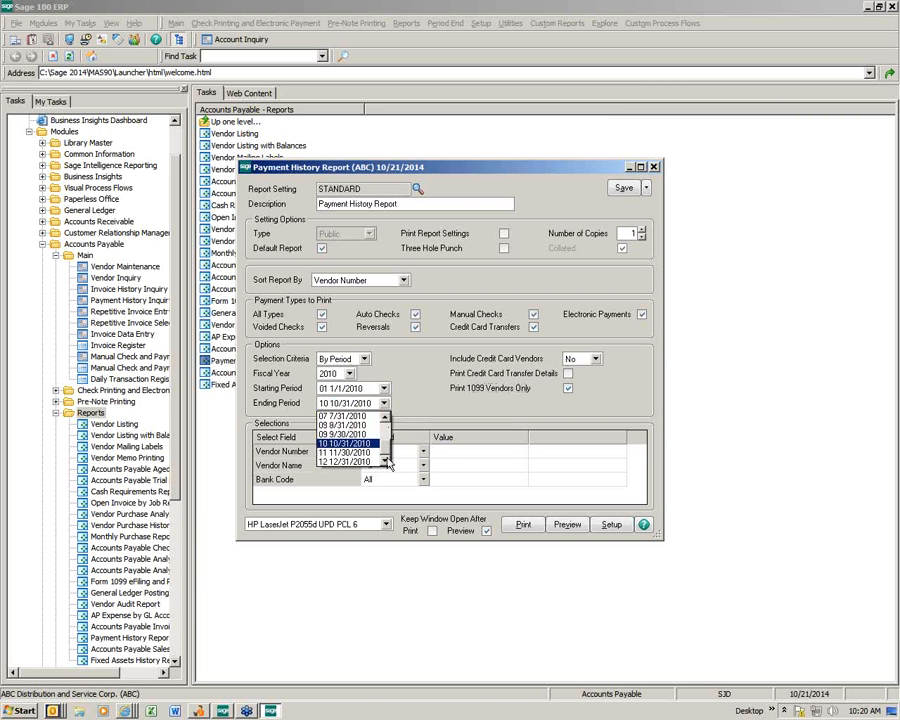
left_click(355, 461)
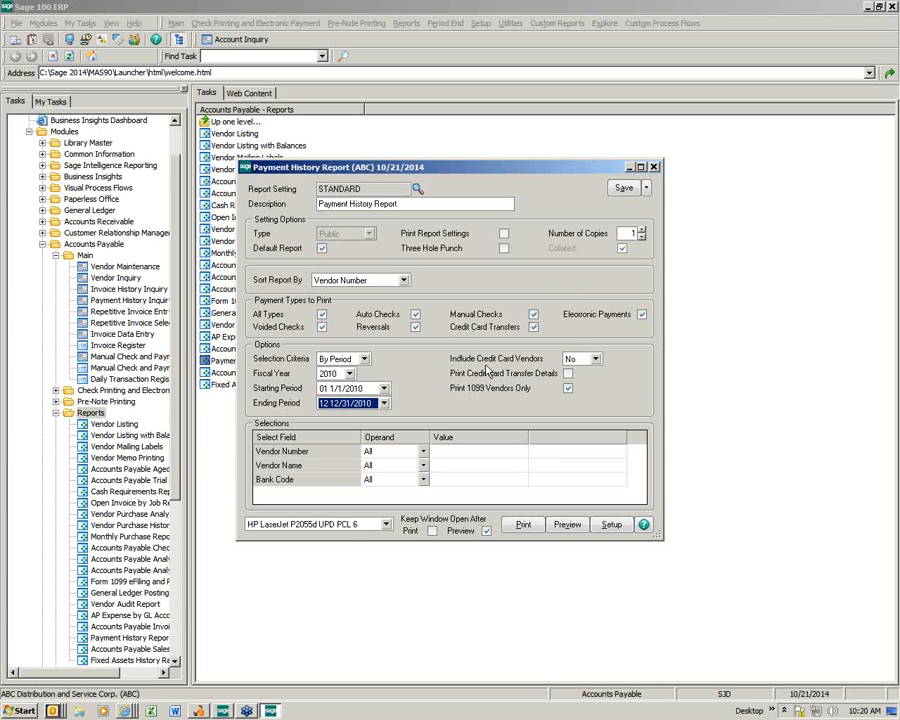
left_click(647, 189)
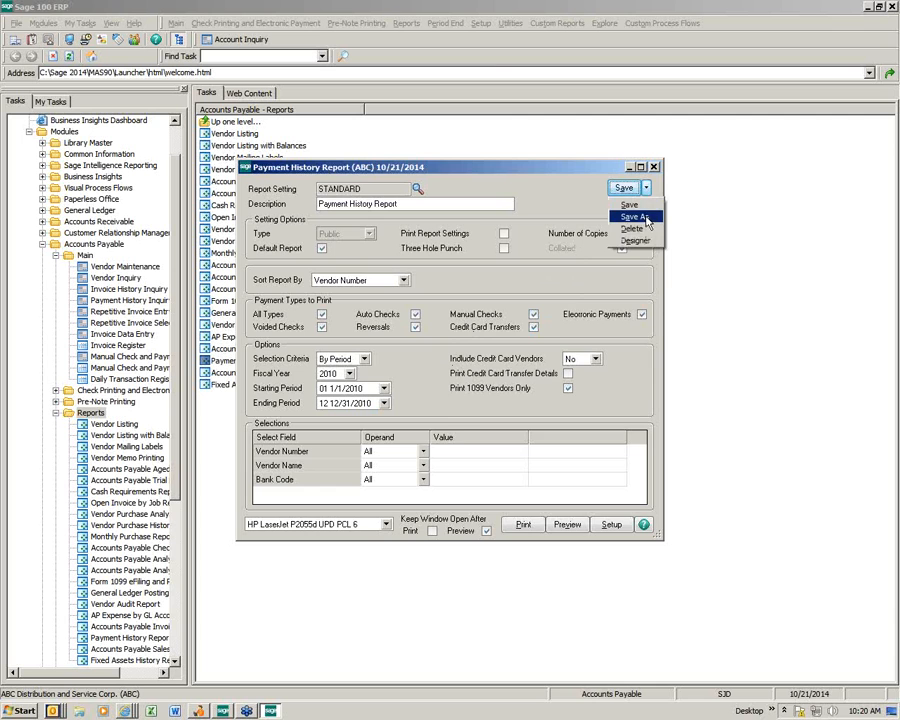
Step: Save these options as a new non-default report setting named 1099VENDORS
left_click(644, 218)
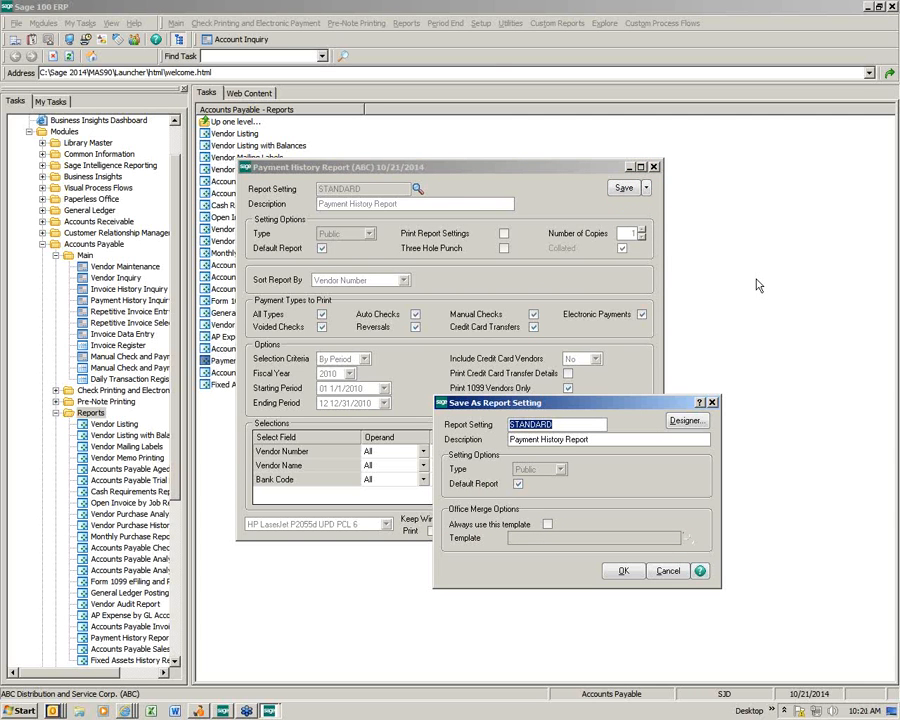
type("1099VENDORS")
key("Tab")
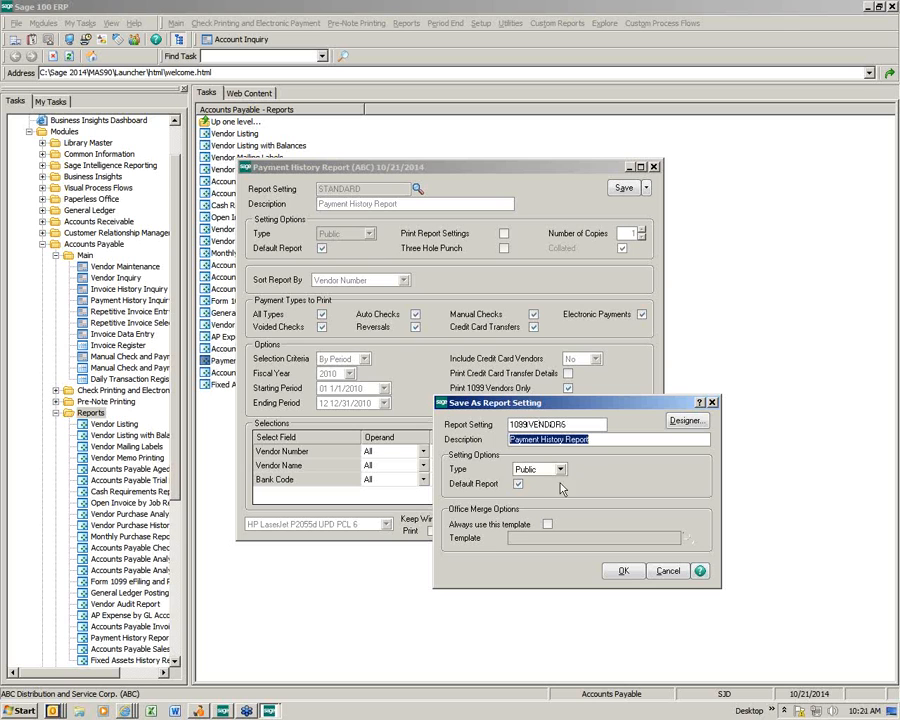
left_click(518, 484)
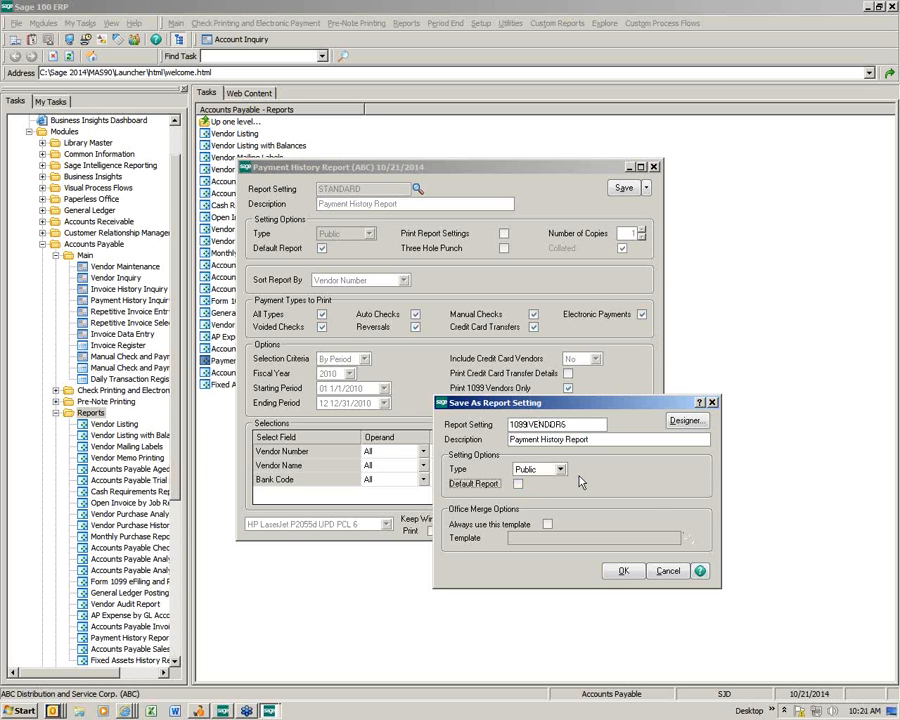
left_click(623, 572)
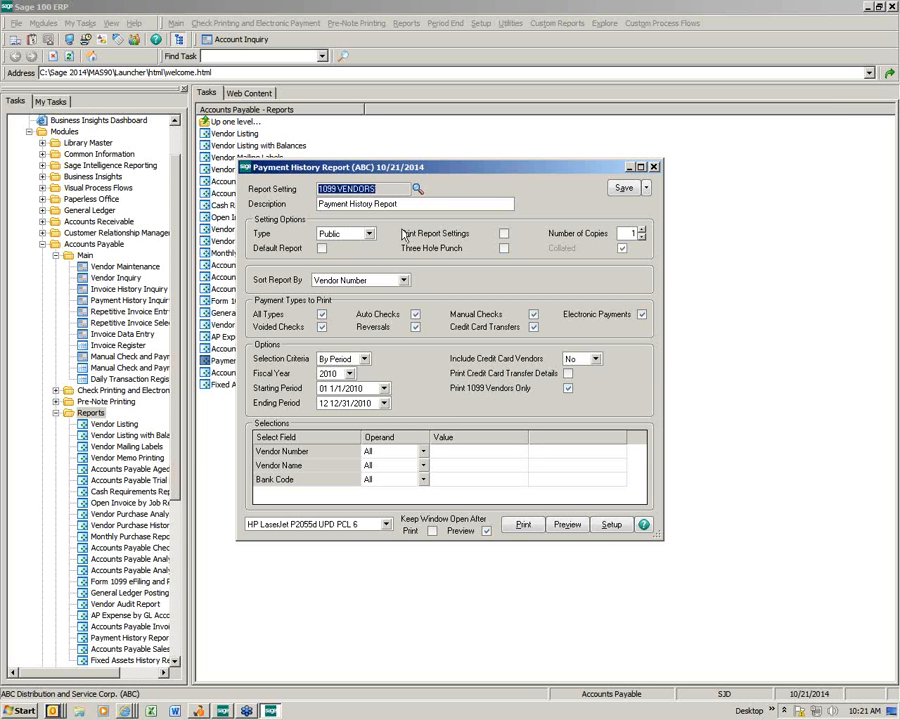
Step: Load the 1099 VENDORS setting and preview the report
left_click(417, 189)
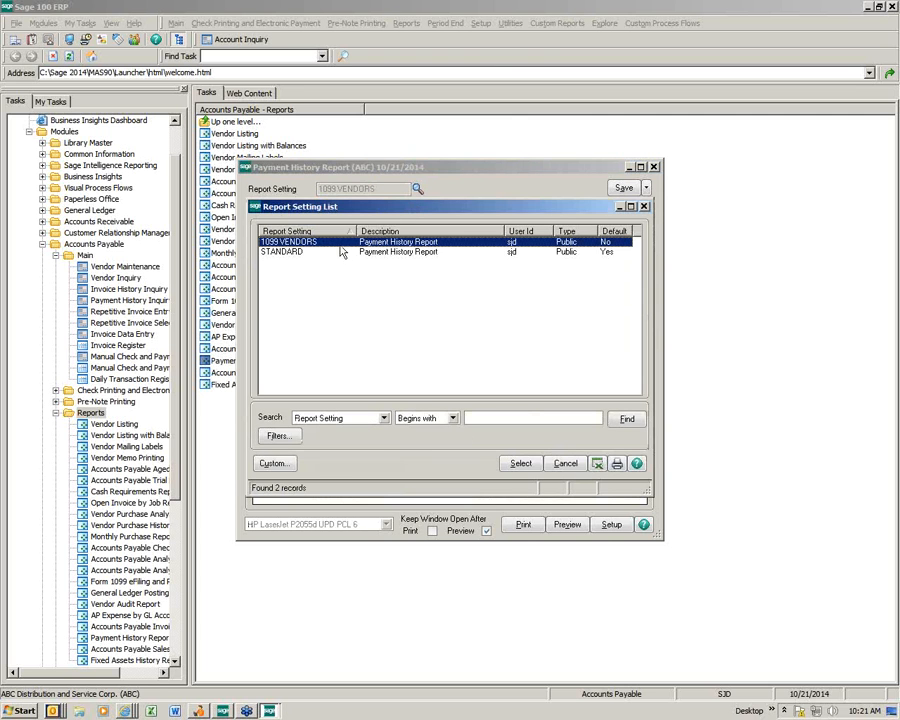
double_click(340, 249)
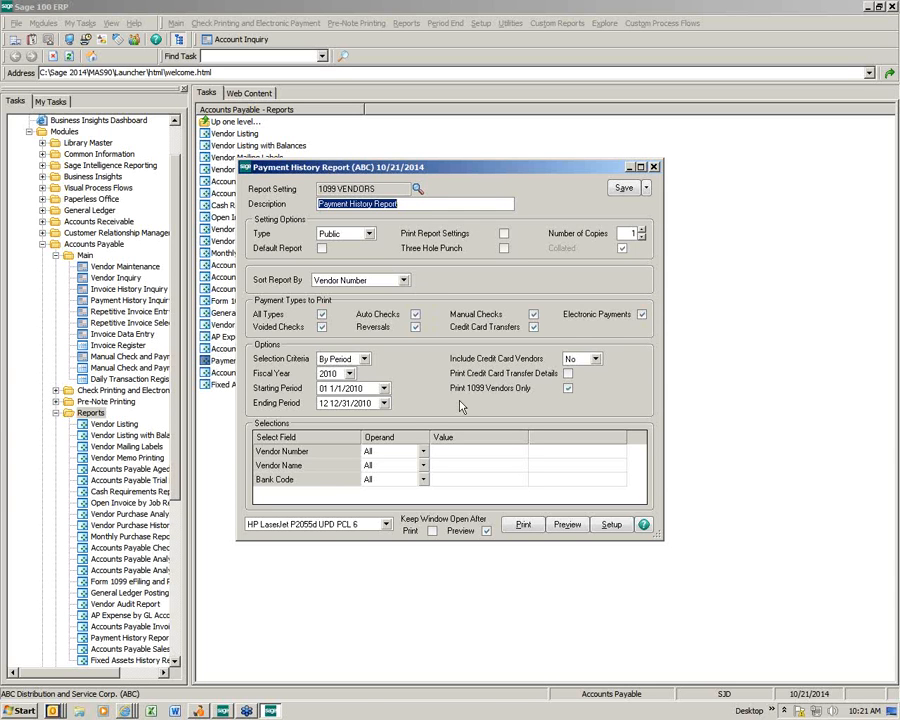
left_click(568, 525)
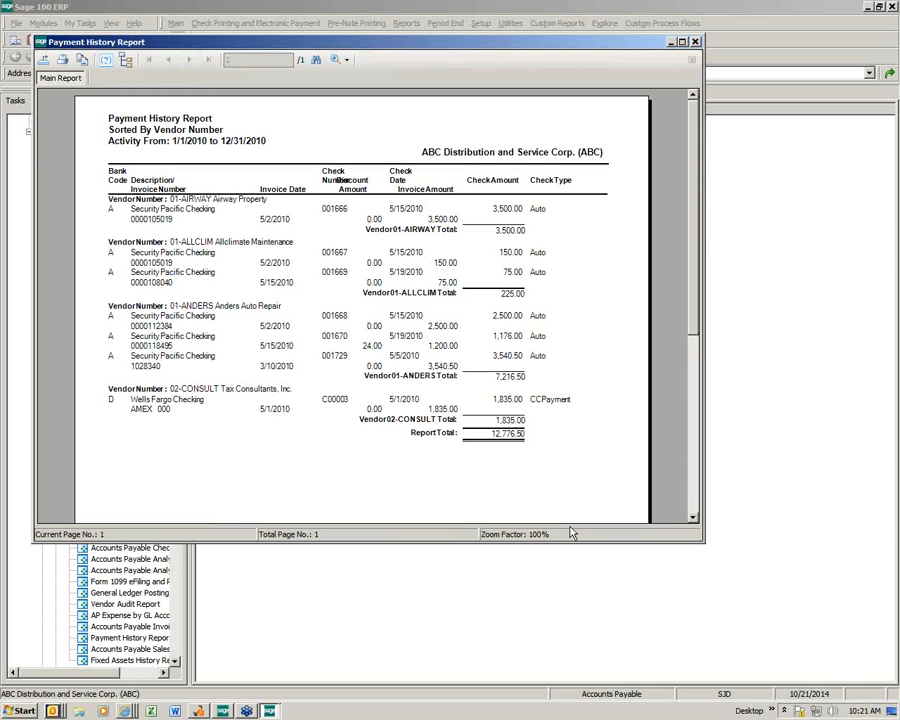
Step: Review the vendor totals: AIRWAY 3,500.00, ALLCLIM 225.00, ANDERS 7,216.50
left_click(501, 234)
left_click(509, 296)
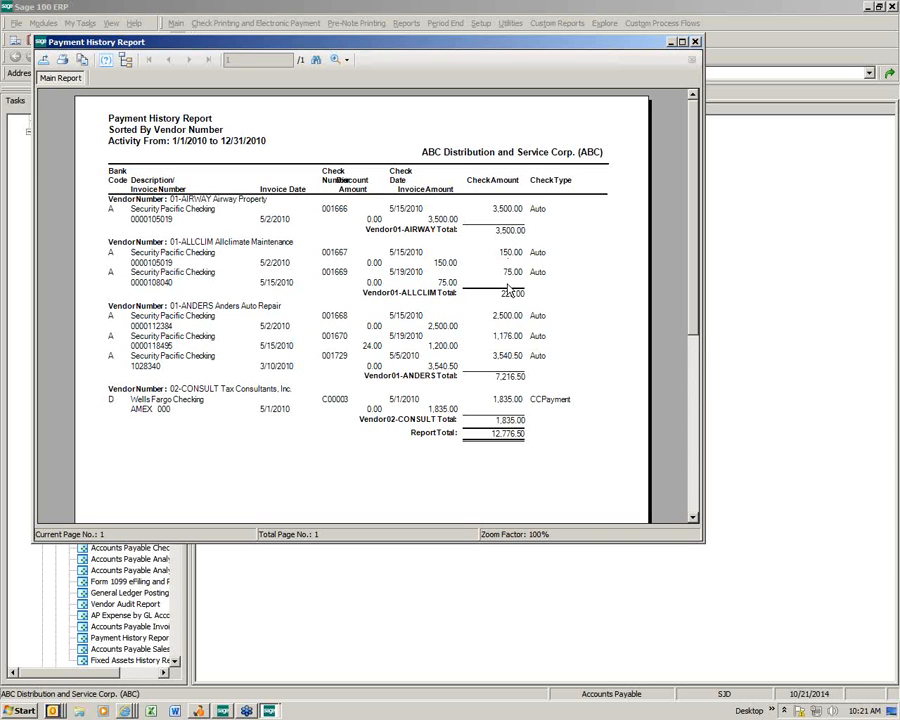
left_click(510, 379)
left_click(499, 438)
Step: Confirm the 12,776.50 report total, then close the preview and report options window
left_click(500, 442)
left_click(696, 42)
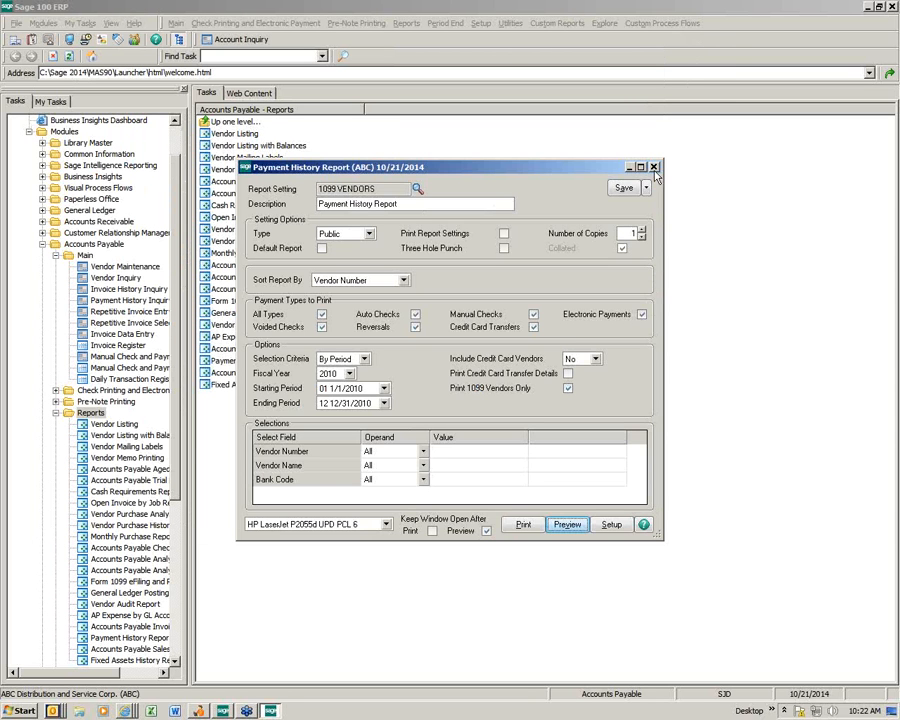
left_click(653, 166)
Step: Check vendor 01-ALLCLIM's 1099 history on the Additional tab, then close Vendor Maintenance
left_click(125, 266)
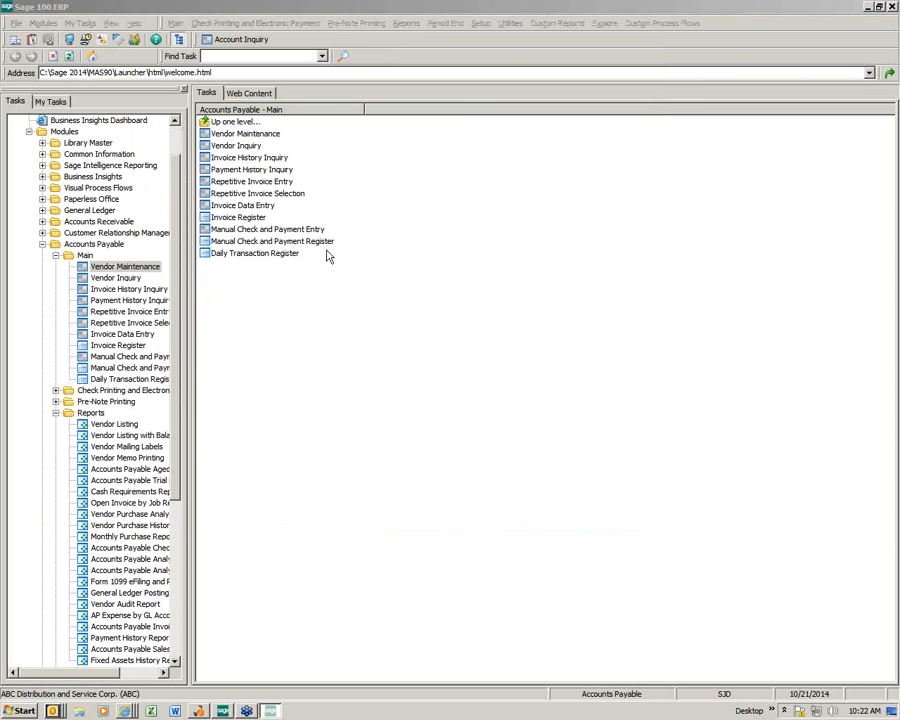
left_click(211, 100)
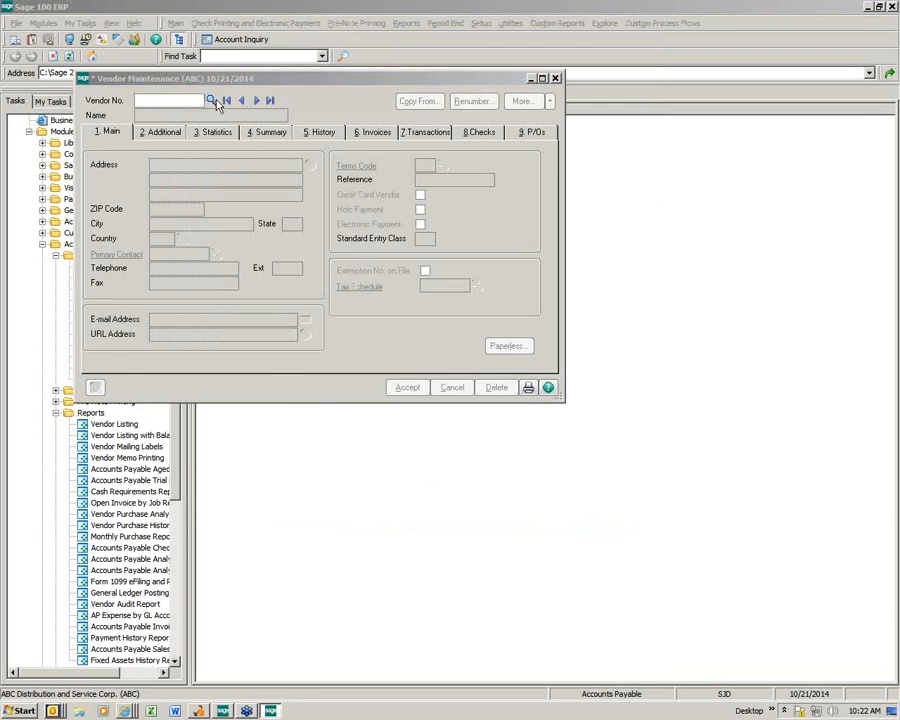
left_click(260, 222)
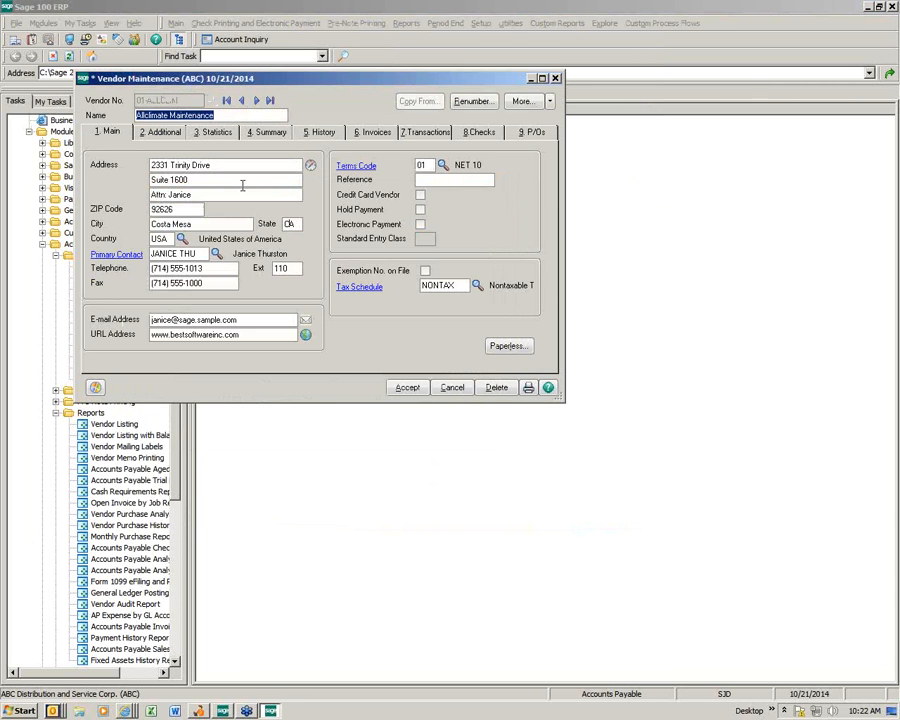
left_click(162, 133)
left_click(505, 276)
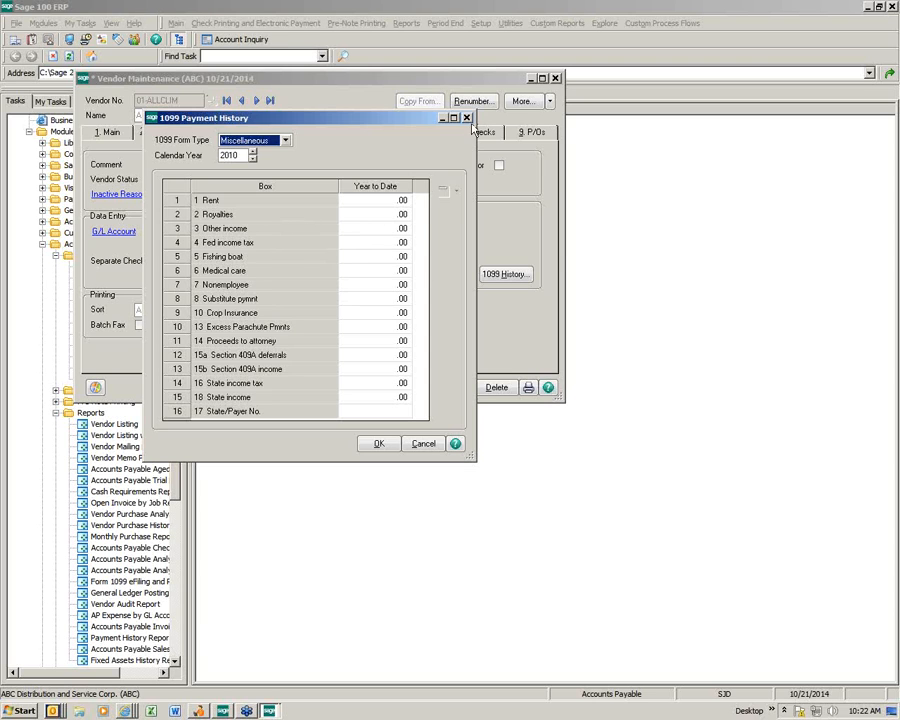
key("Escape")
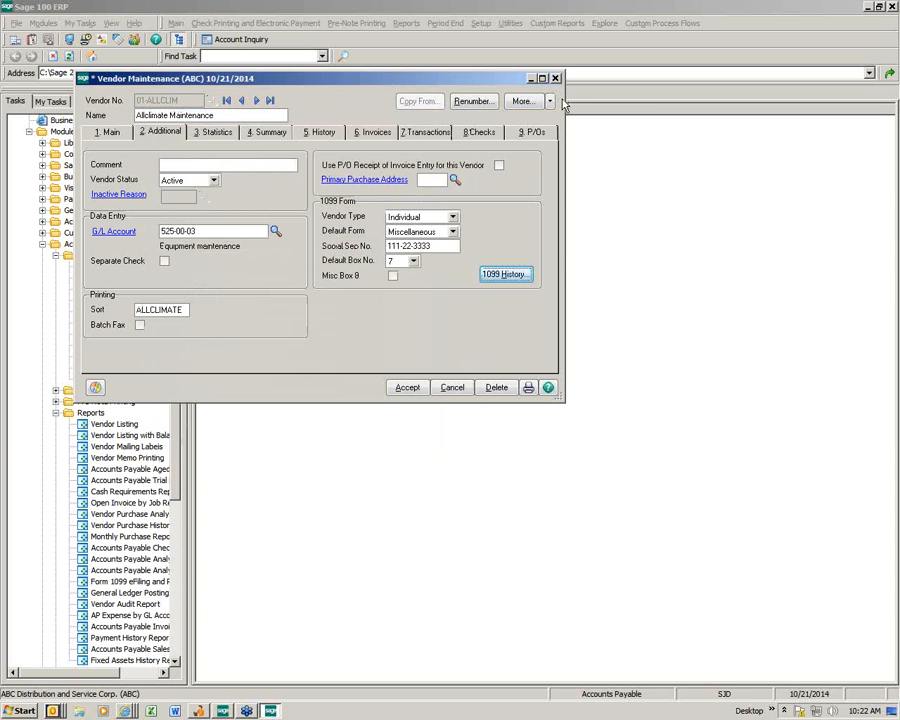
left_click(555, 78)
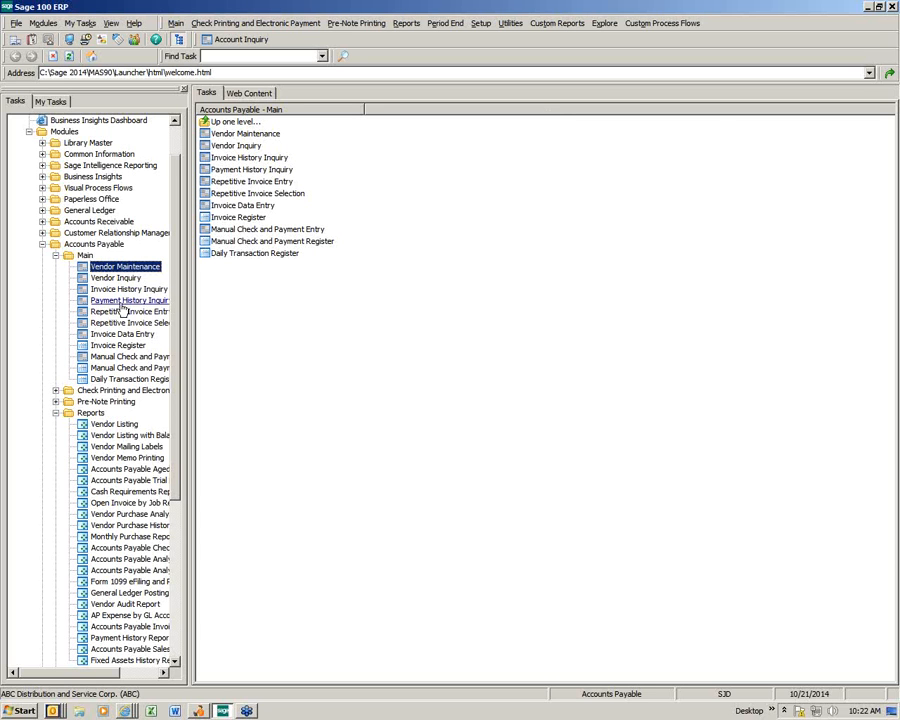
Step: Switch from Main tasks to Accounts Payable Reports and open Form 1099 eFiling and Reporting
left_click(56, 256)
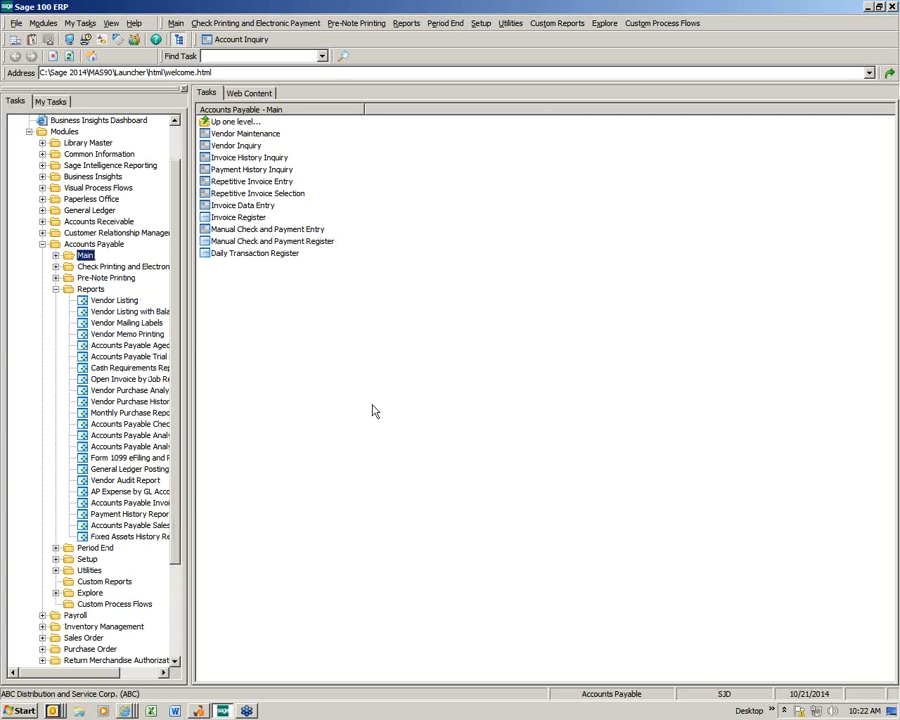
left_click(91, 290)
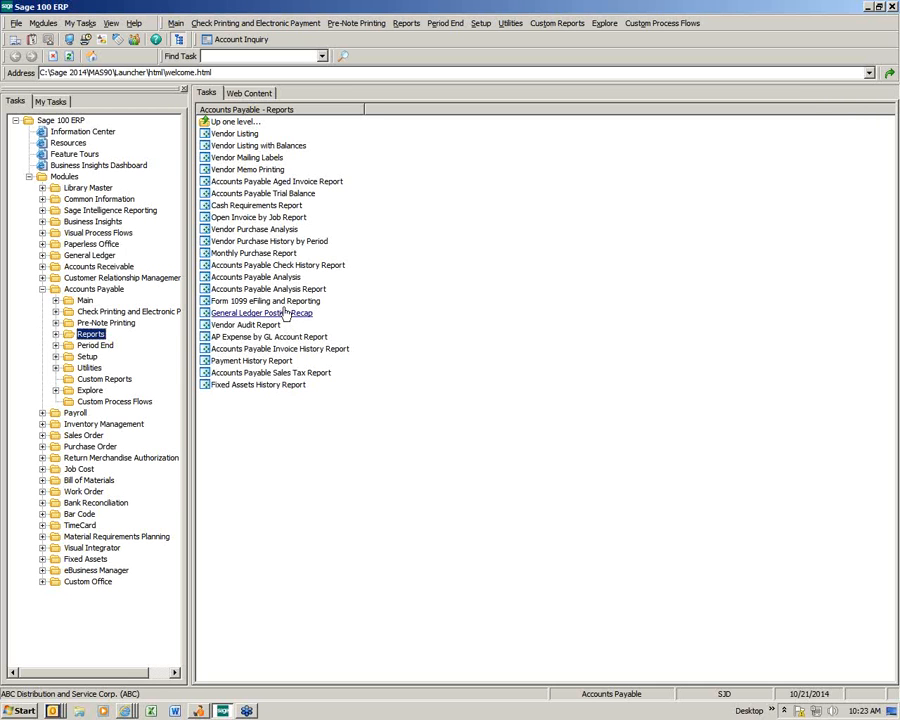
left_click(285, 302)
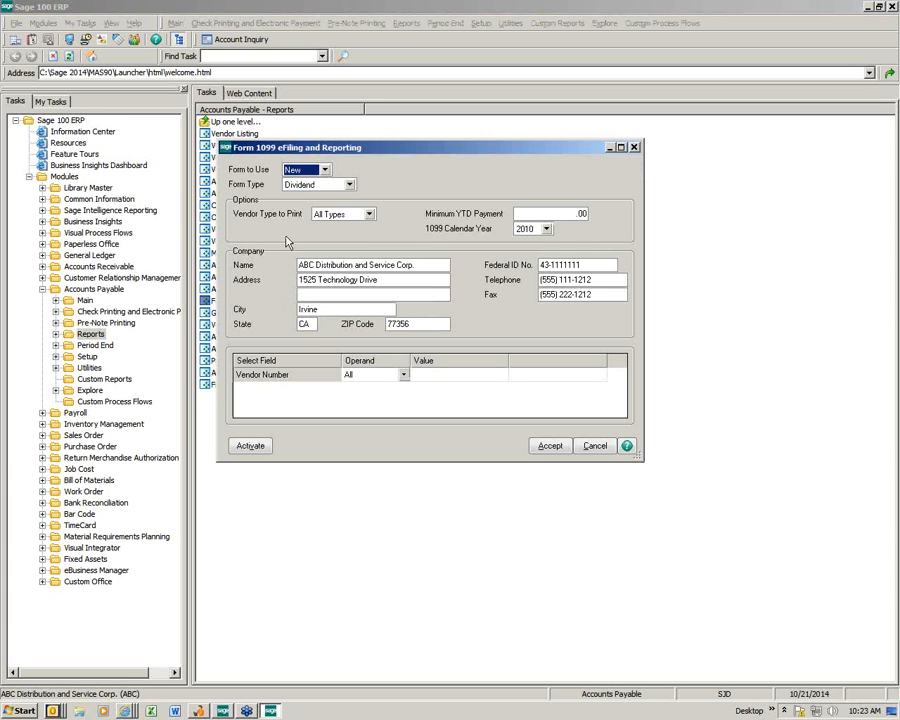
Step: Choose the Miscellaneous 1099 form type and leave the minimum YTD payment at .00
left_click(349, 186)
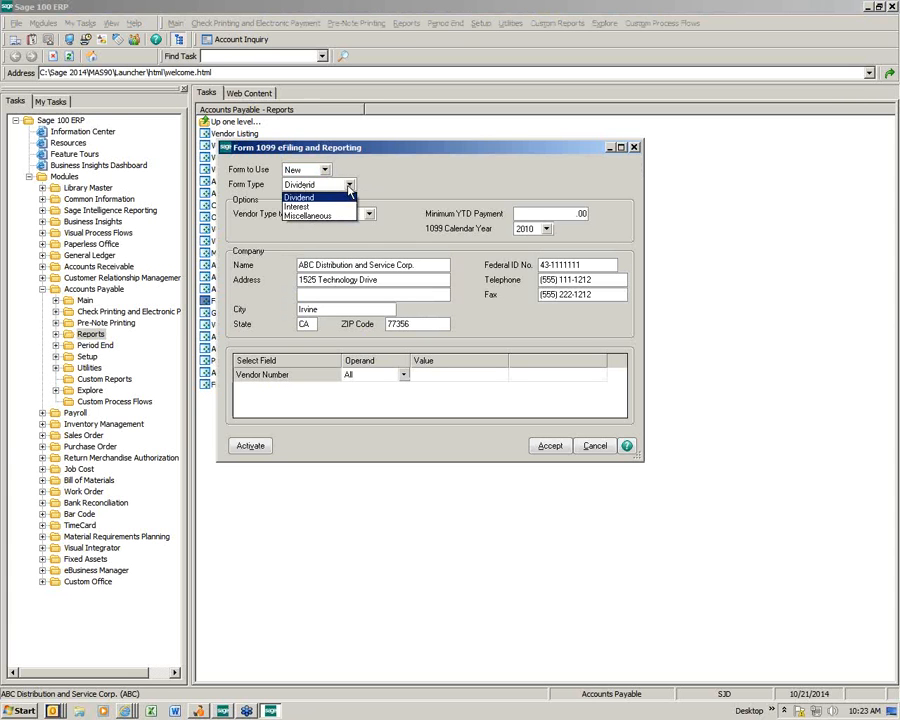
left_click(345, 215)
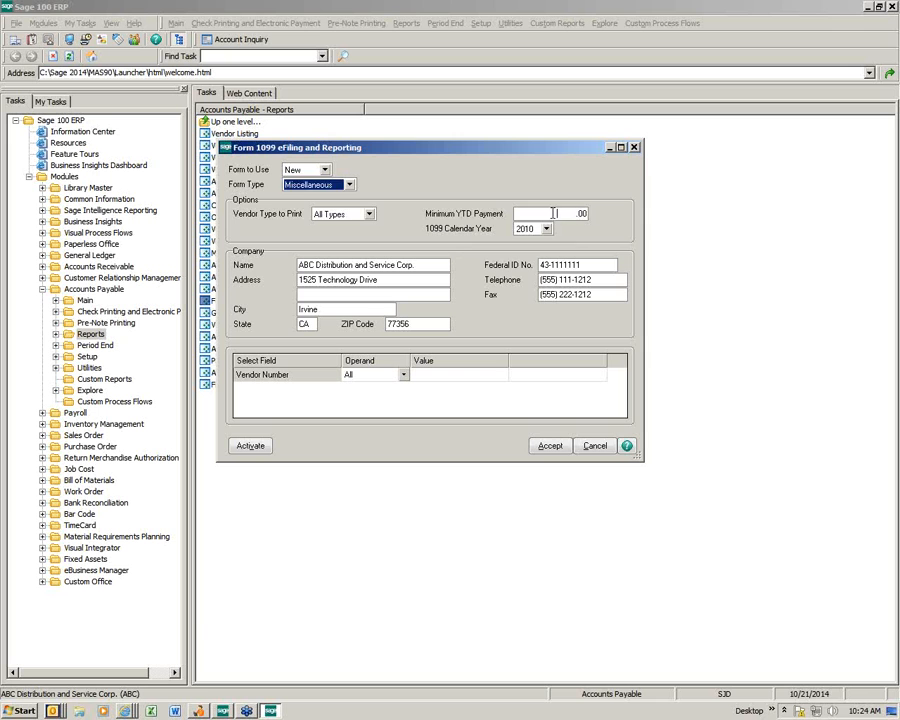
left_click_drag(556, 214, 618, 228)
type("600")
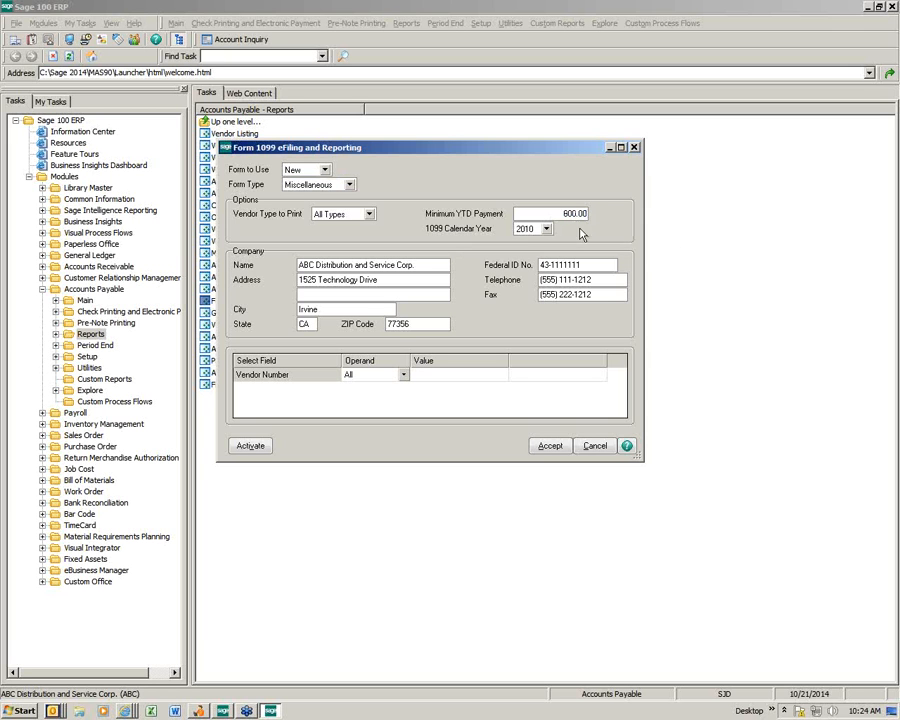
left_click_drag(556, 213, 616, 219)
key("BackSpace")
key("Tab")
Step: Set the 1099 calendar year to 2014 and accept the settings
left_click(546, 229)
left_click(535, 260)
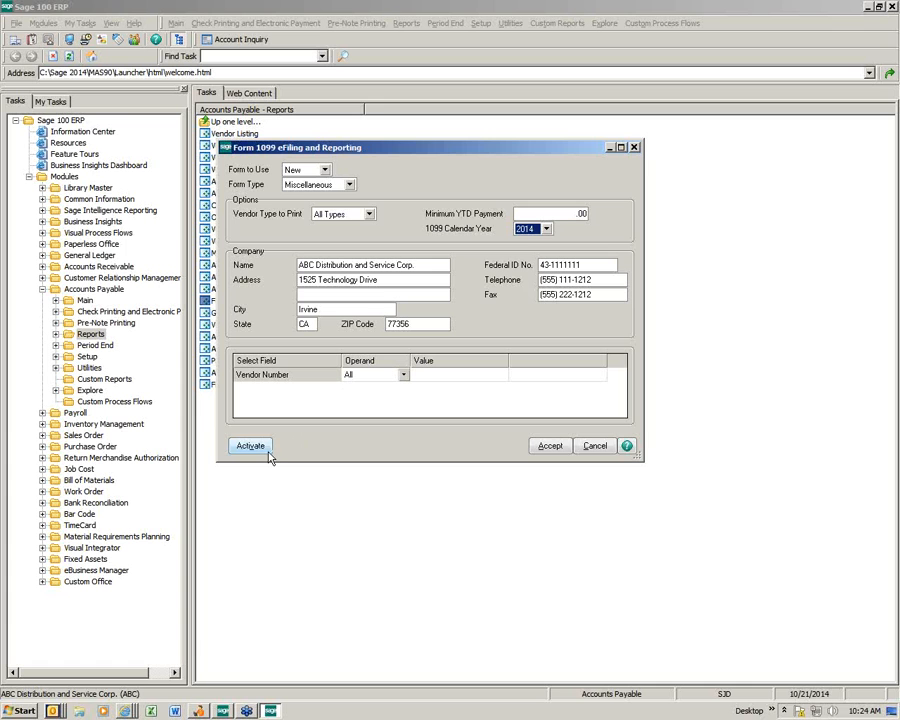
left_click(553, 447)
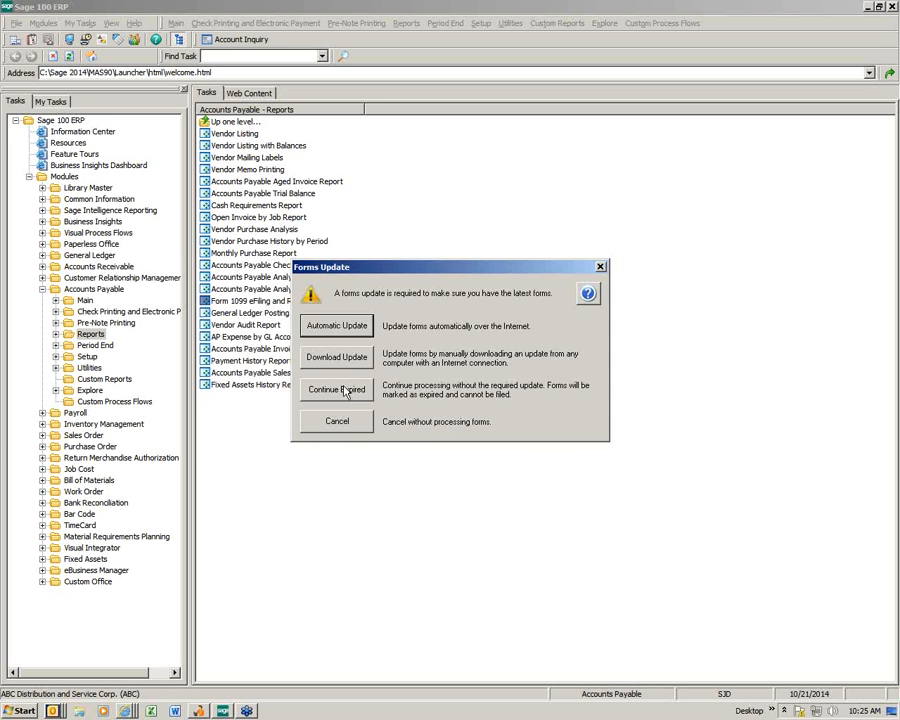
Step: Continue with the expired forms and past the reporting period warning
left_click(338, 390)
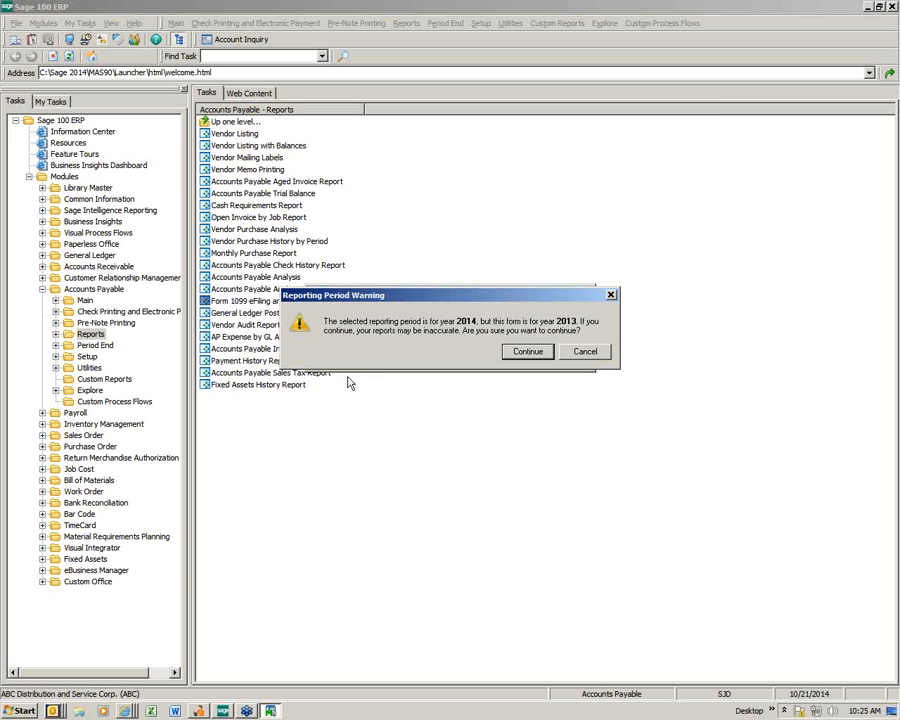
left_click(519, 353)
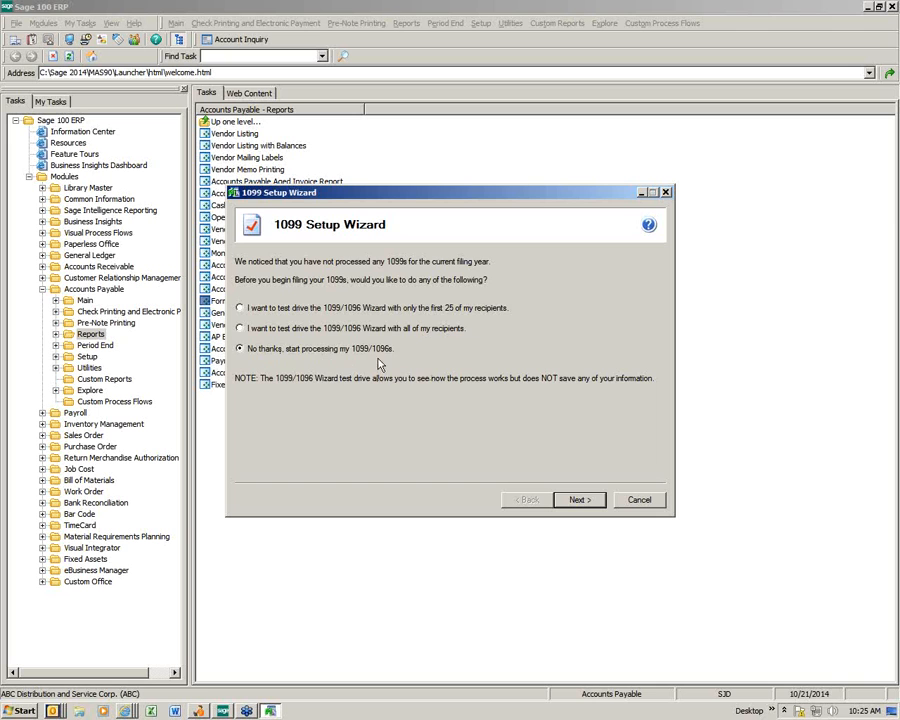
Step: Choose to start processing 1099s for real and confirm the payer TIN and payer information
left_click(241, 328)
left_click(241, 350)
left_click(578, 500)
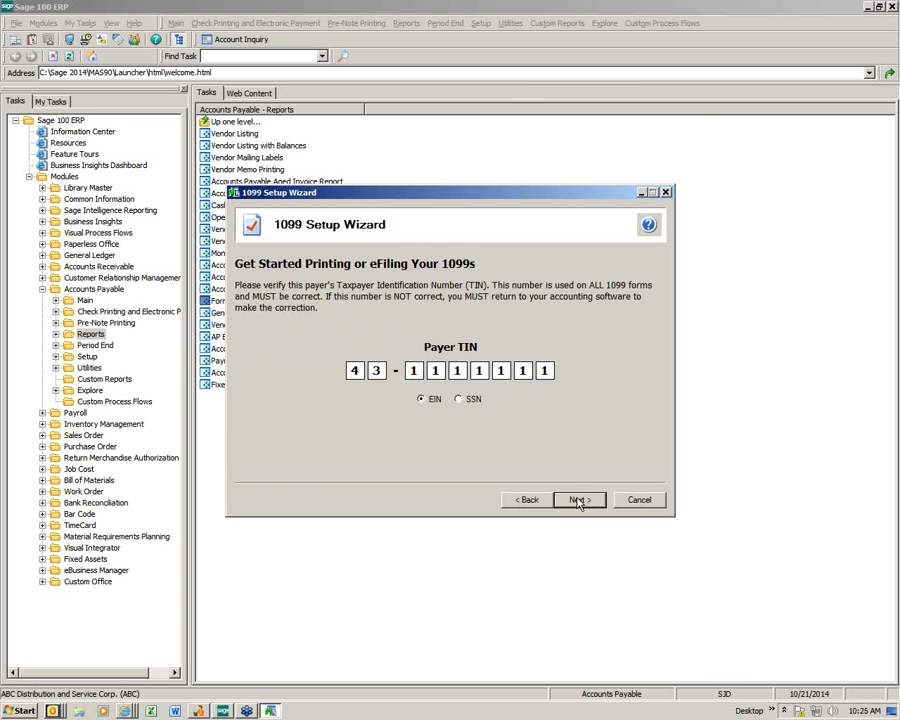
left_click(578, 500)
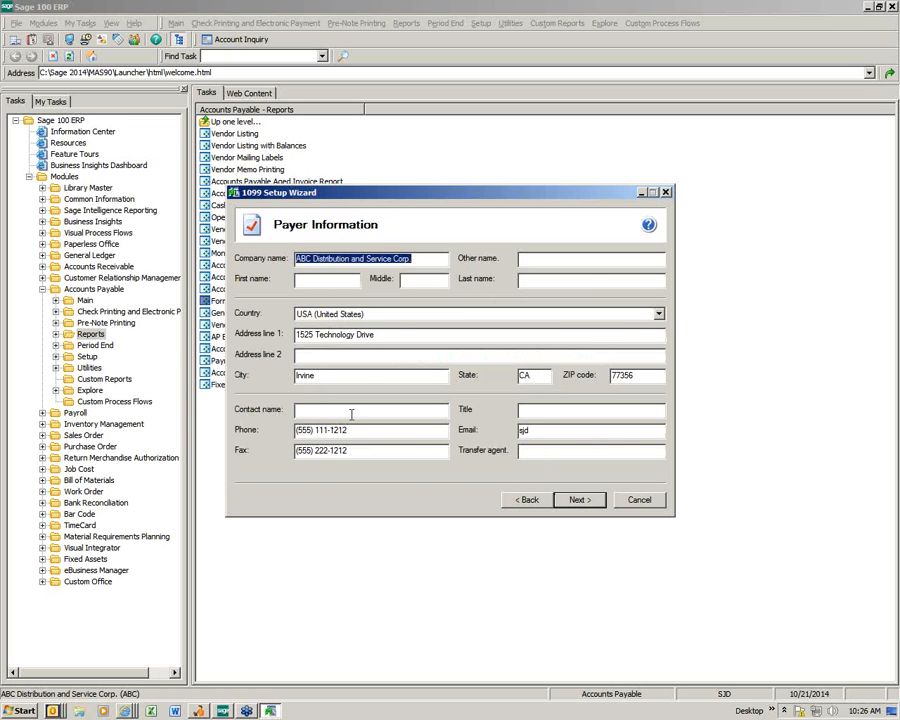
left_click(343, 411)
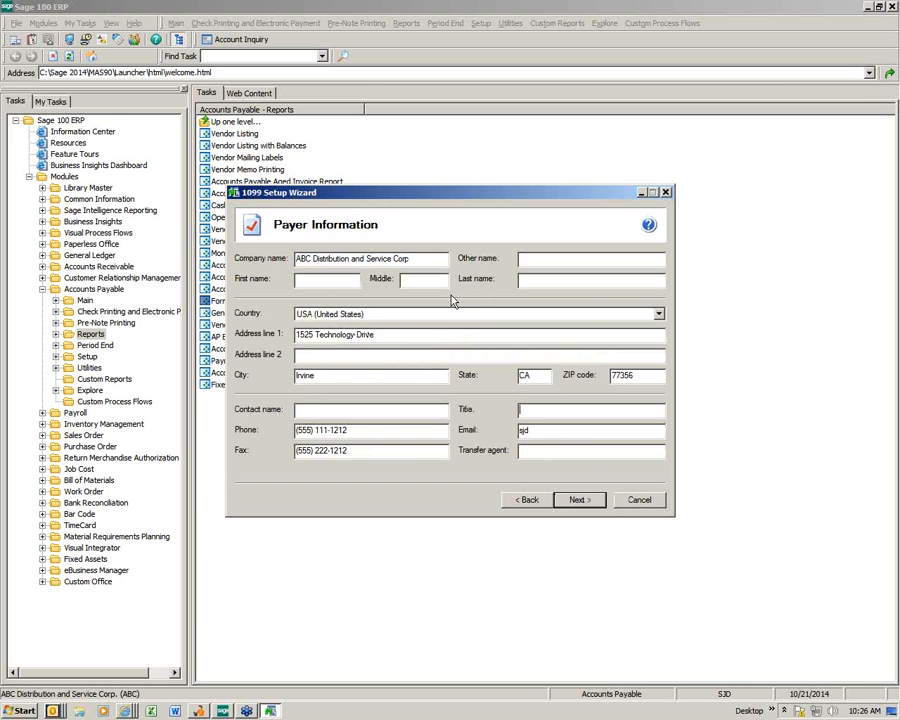
left_click(577, 503)
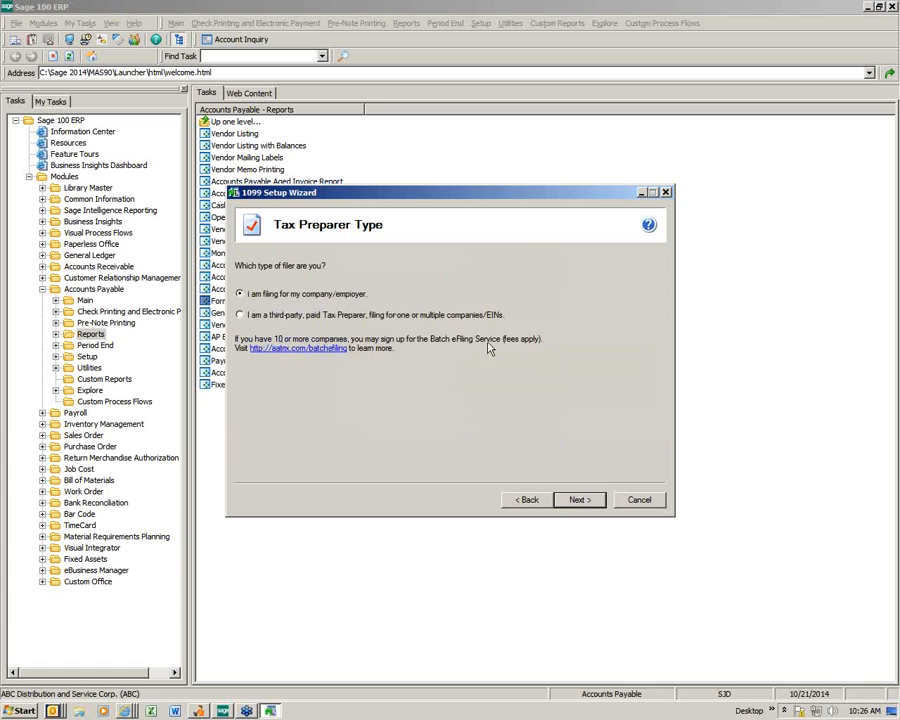
Step: Keep own-company filing and default wizard answers, finishing with a single 1099 data file
left_click(579, 500)
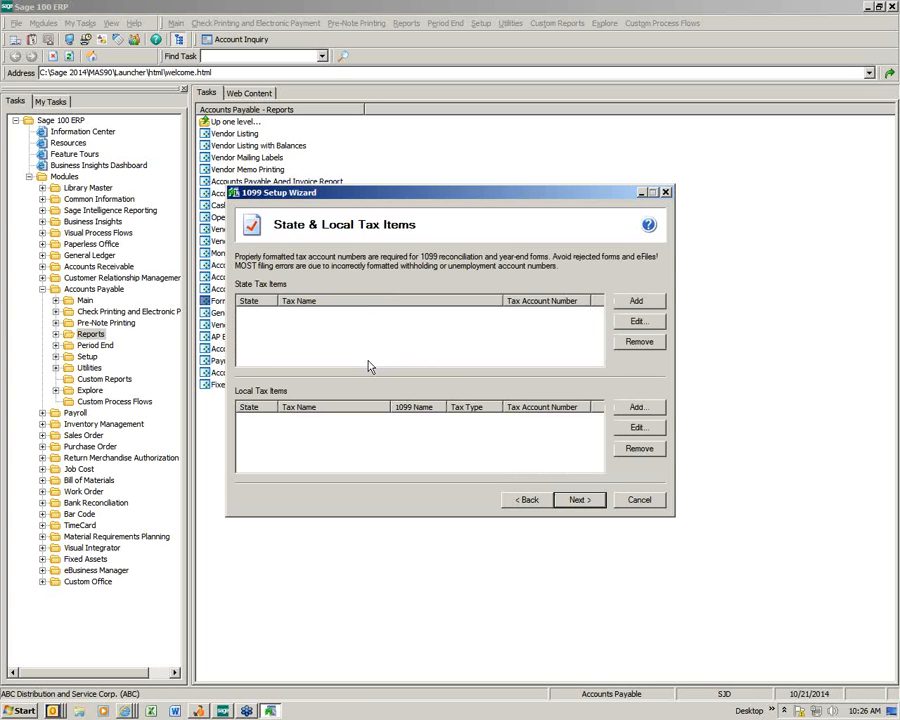
left_click(578, 500)
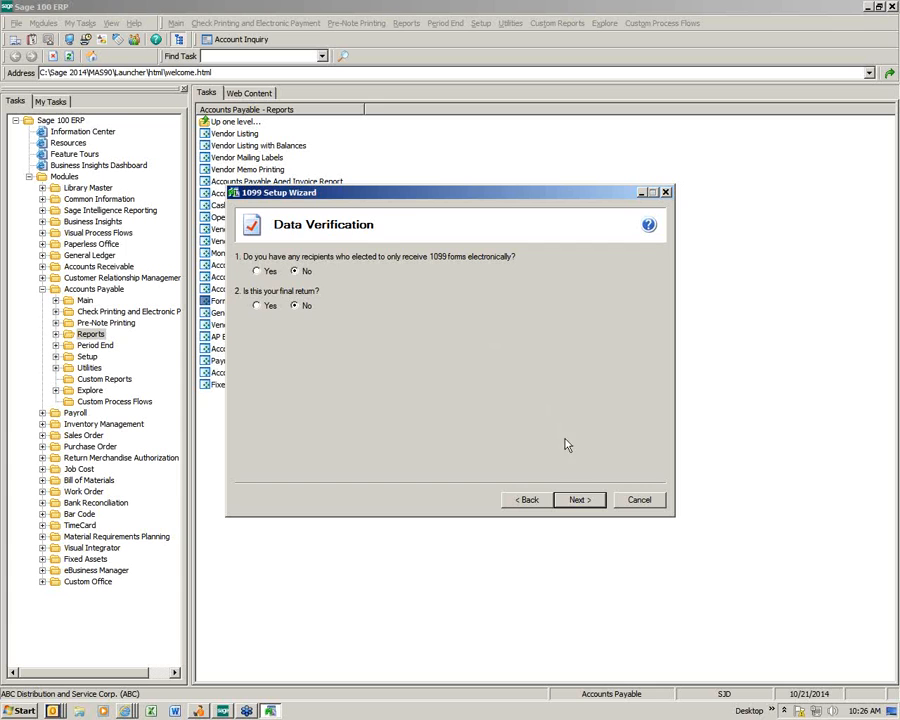
left_click(580, 500)
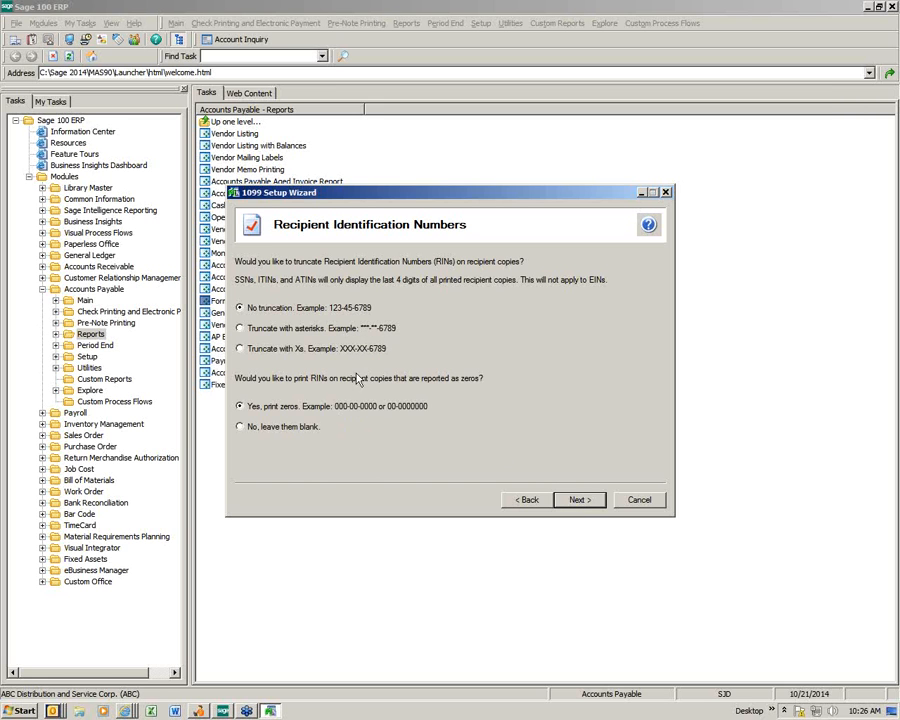
left_click(589, 503)
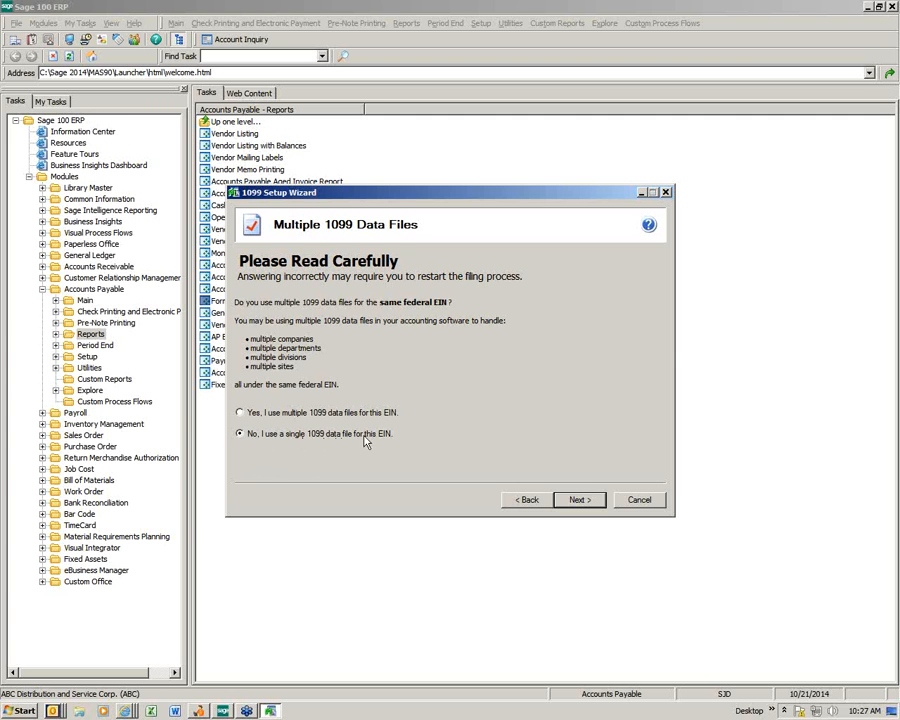
left_click(596, 500)
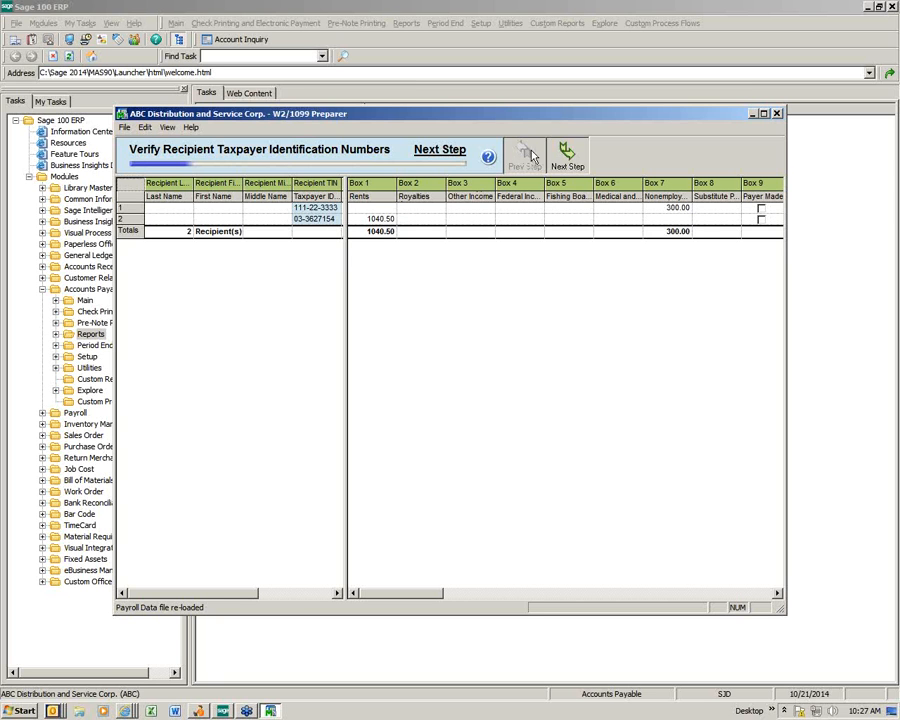
Step: Pass the taxpayer ID check, review recipient names, TINs and addresses, then reach Verify All Income Boxes
left_click(566, 155)
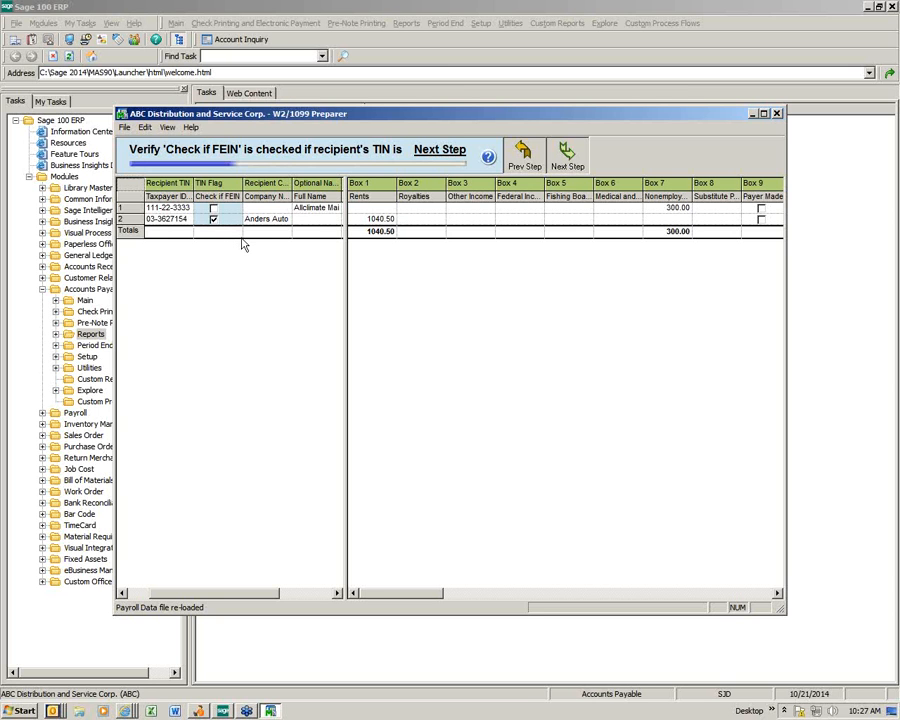
left_click(565, 158)
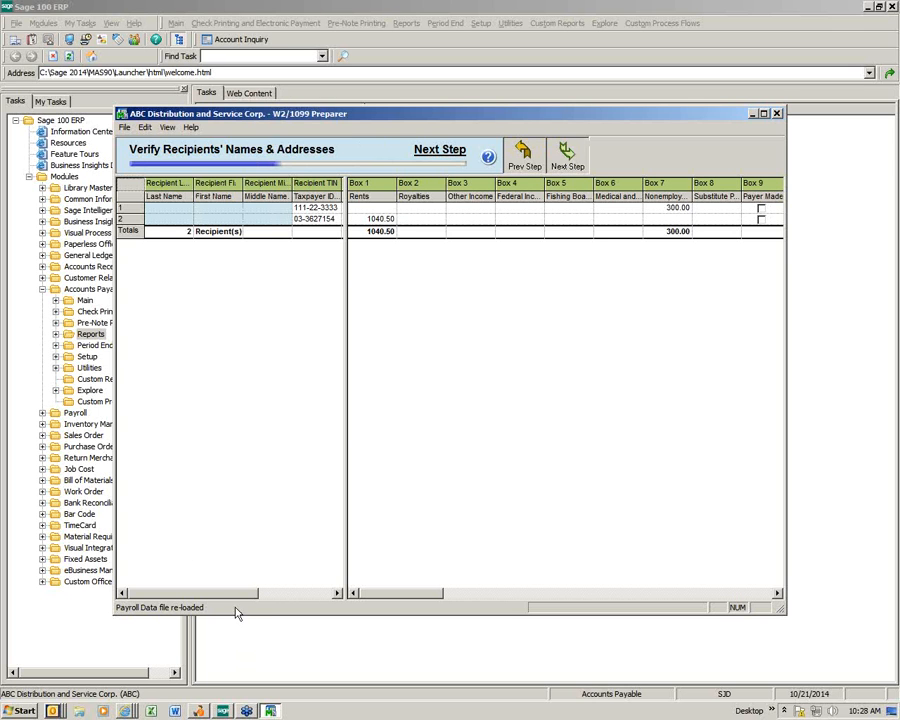
left_click_drag(228, 596, 274, 605)
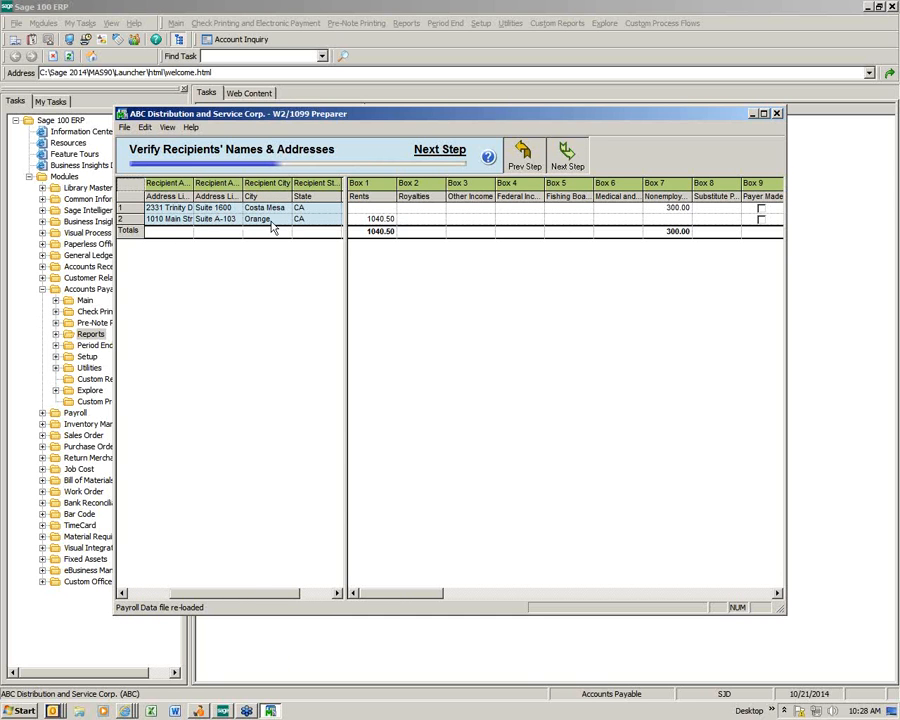
left_click(145, 596)
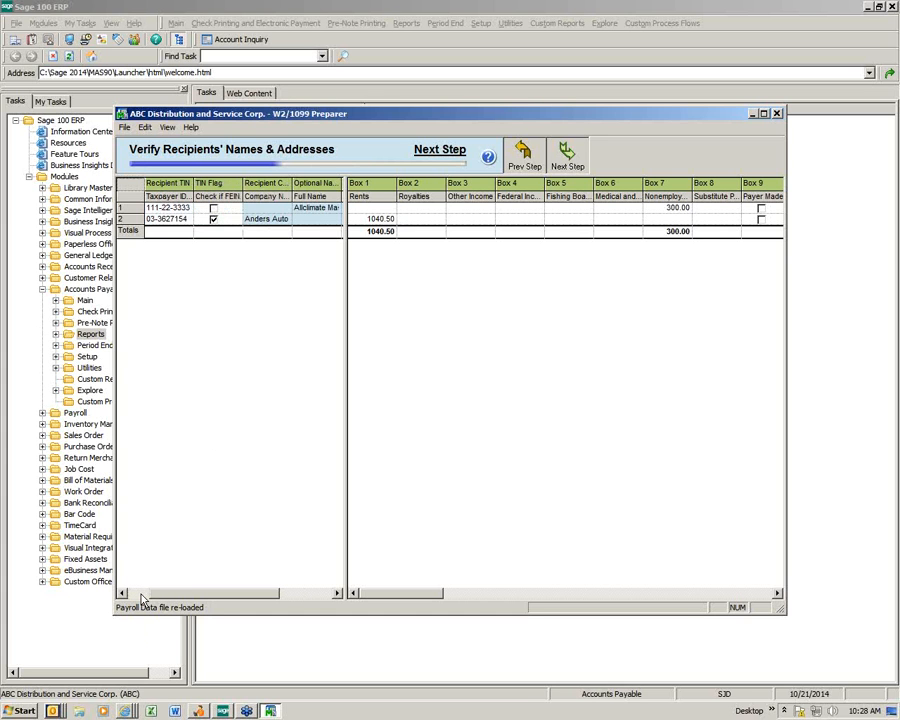
left_click(139, 594)
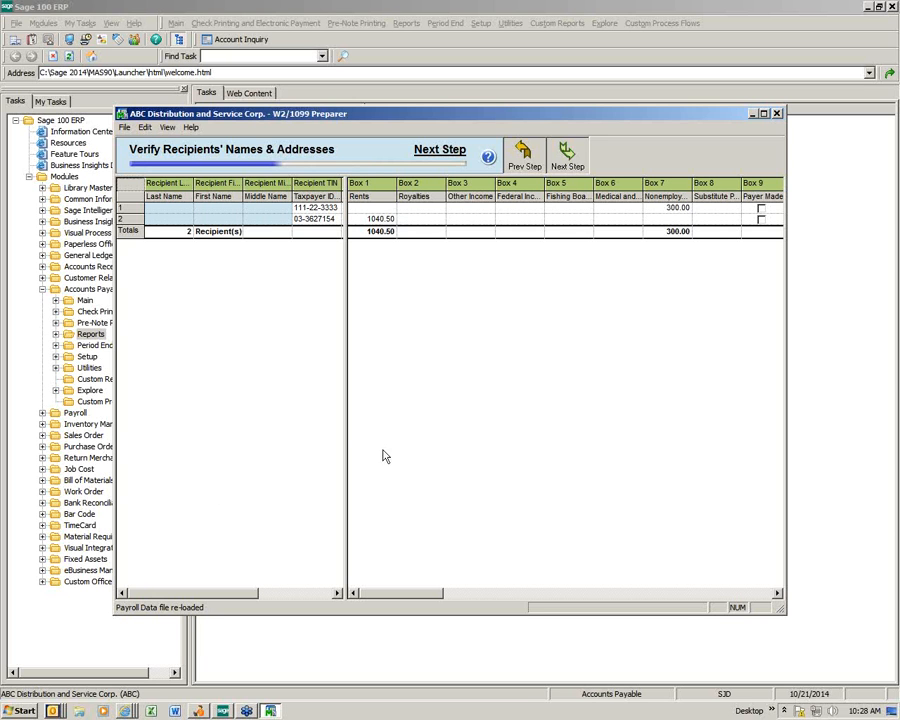
left_click(567, 155)
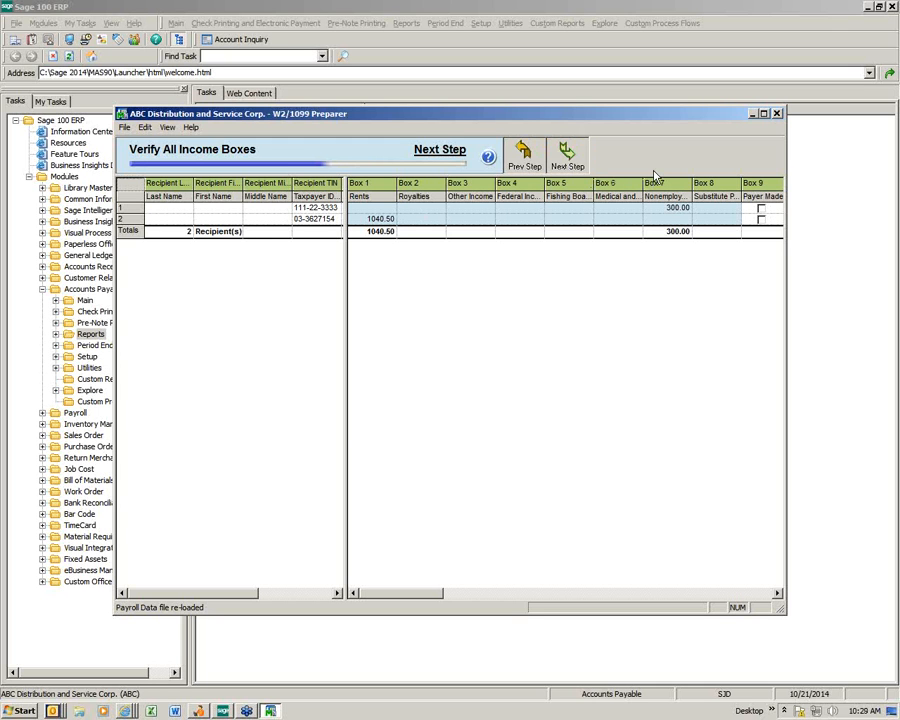
Step: Pass the state income/withholding and filing state checks to reach Verify All Other Data
left_click(567, 162)
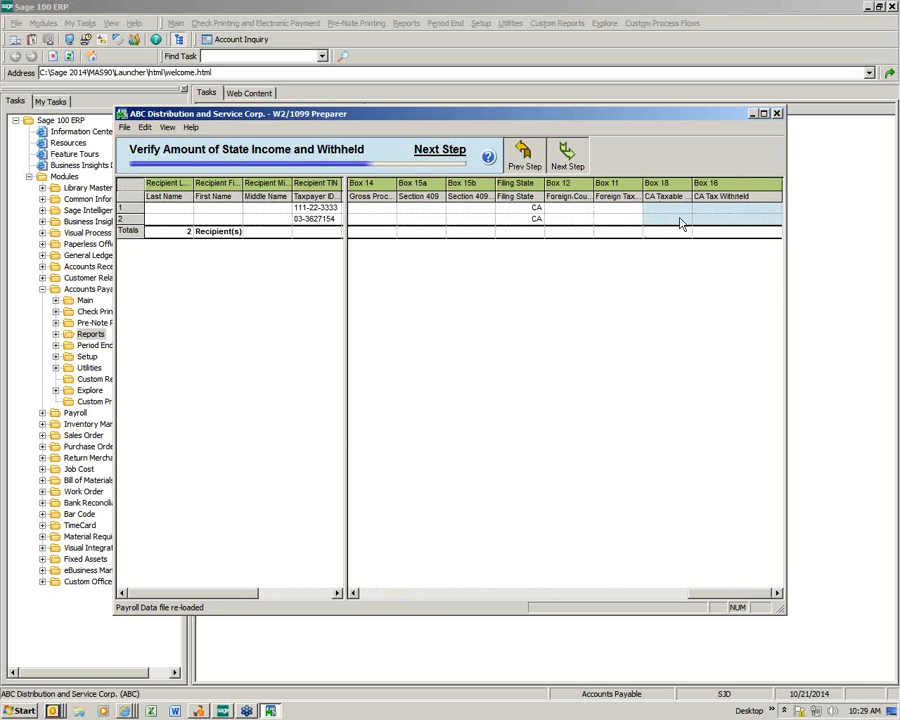
left_click(567, 160)
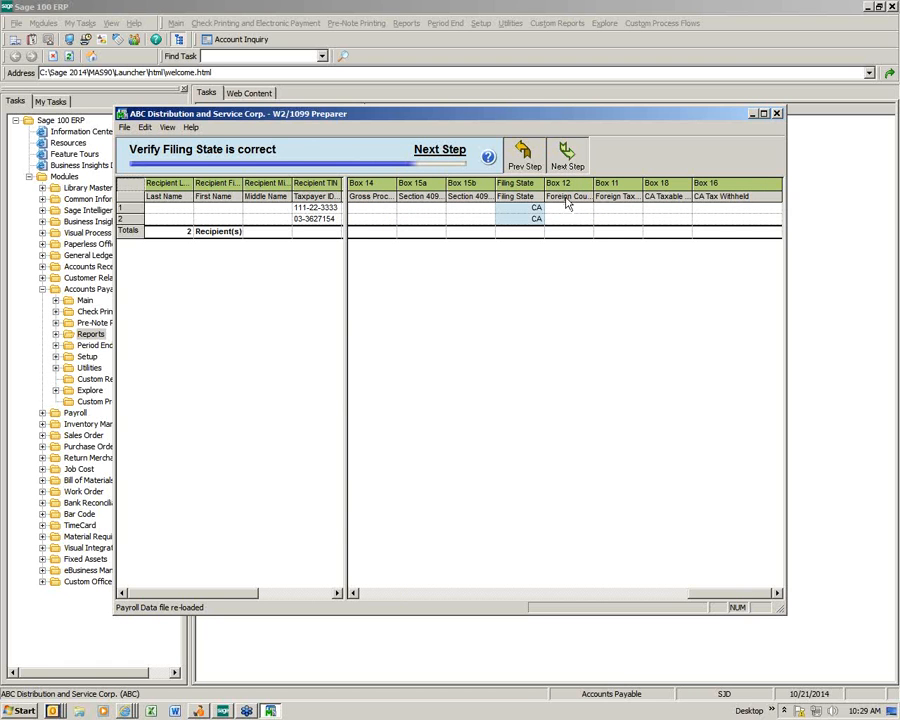
left_click(568, 158)
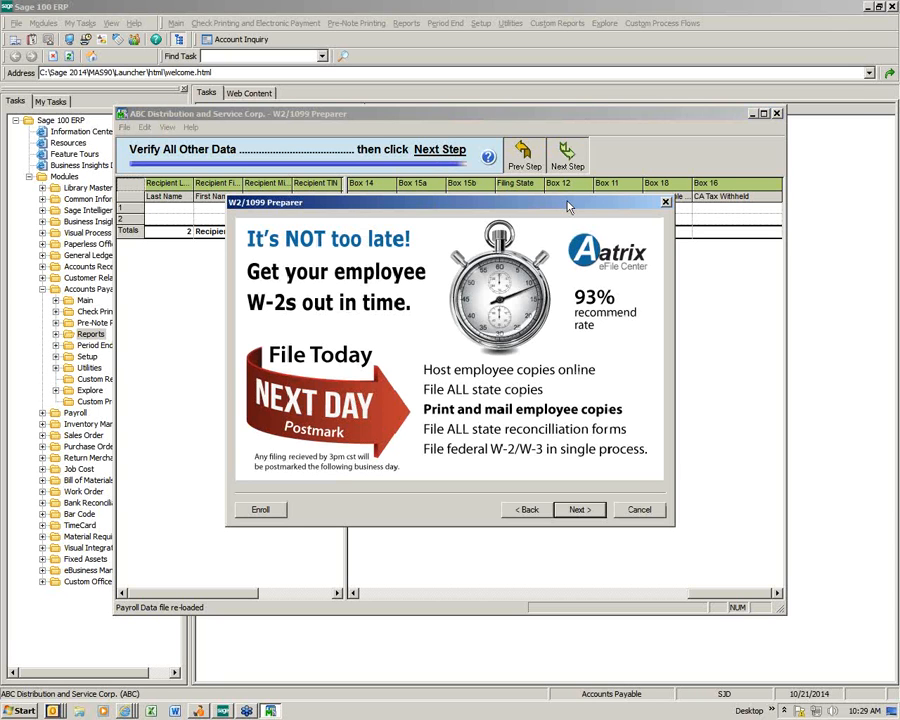
Step: Under Other Options, print recipient, federal and state 1099 copies with federal and state e-filing turned off
left_click(580, 511)
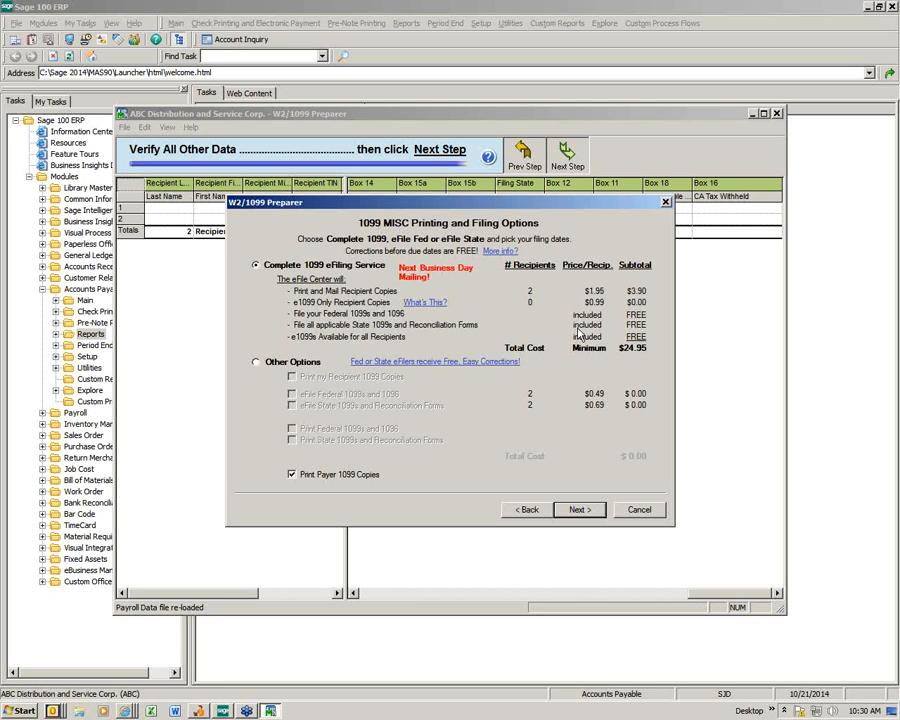
left_click(255, 363)
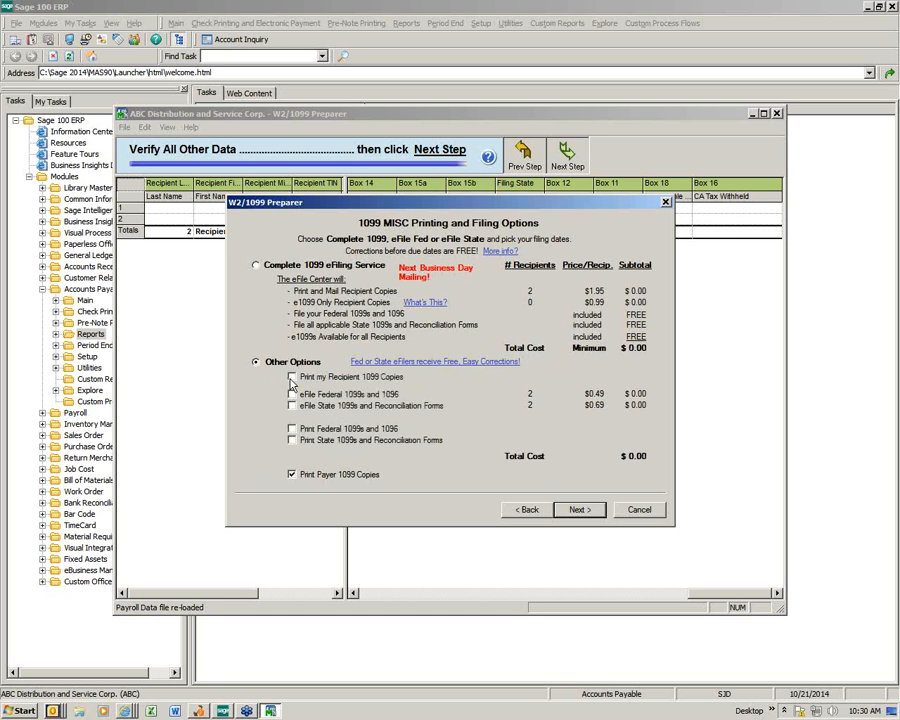
left_click(294, 393)
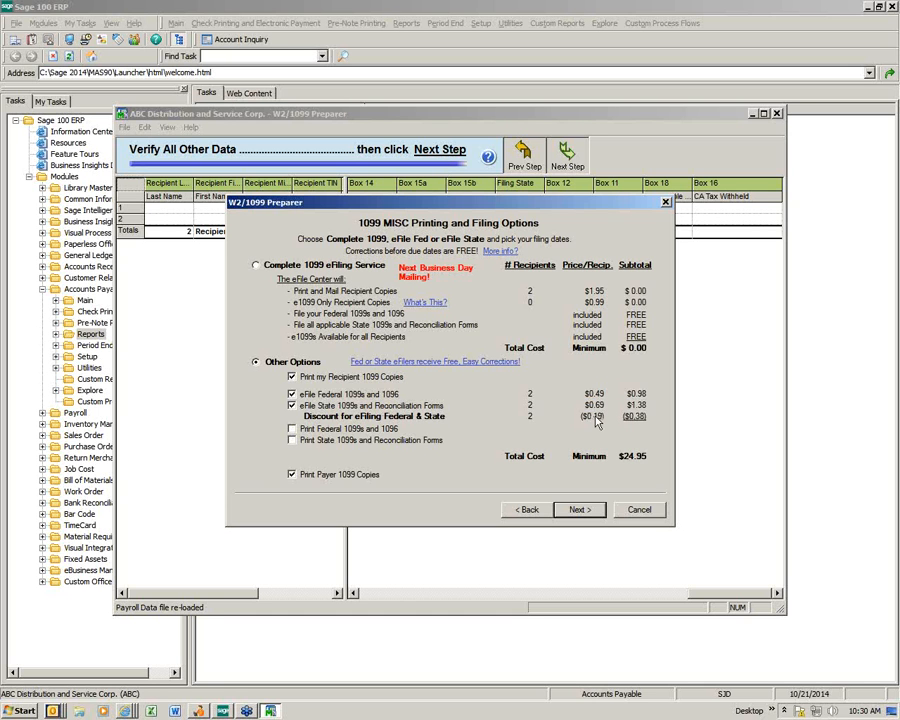
left_click(291, 398)
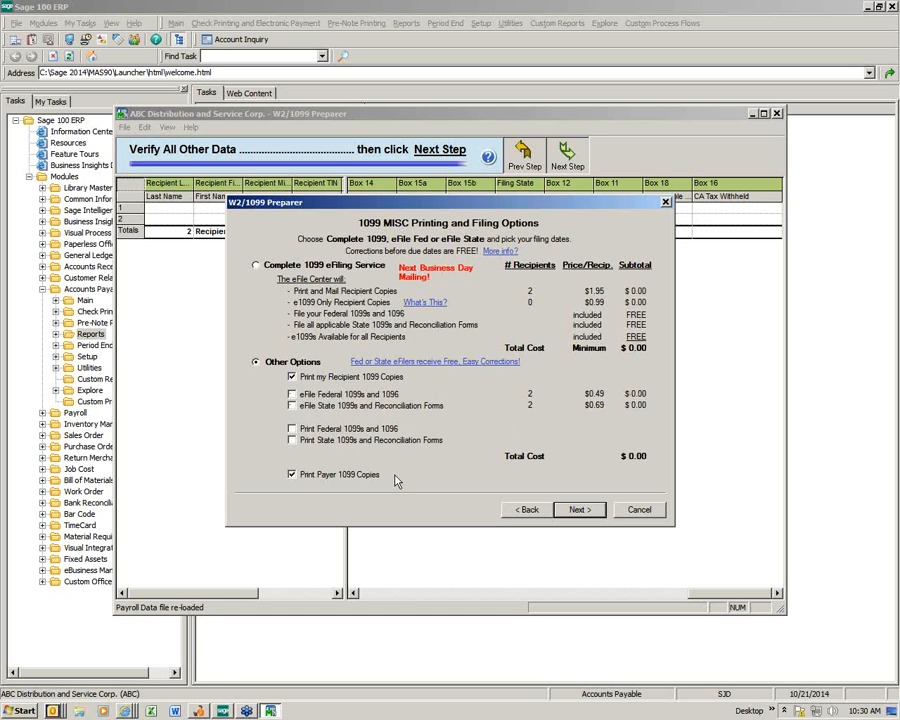
left_click(291, 428)
left_click(291, 440)
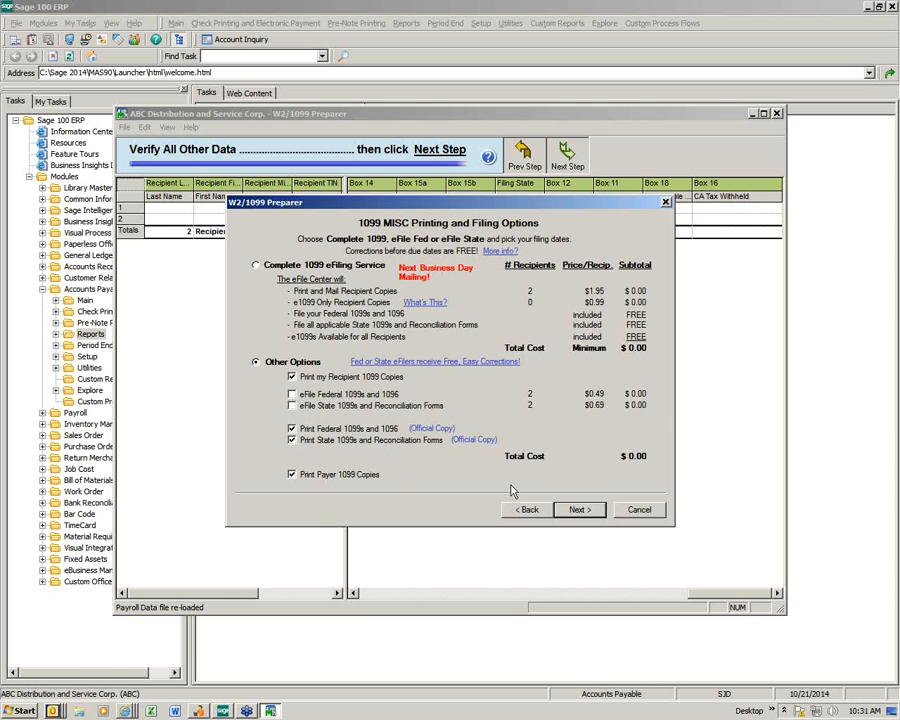
left_click(579, 510)
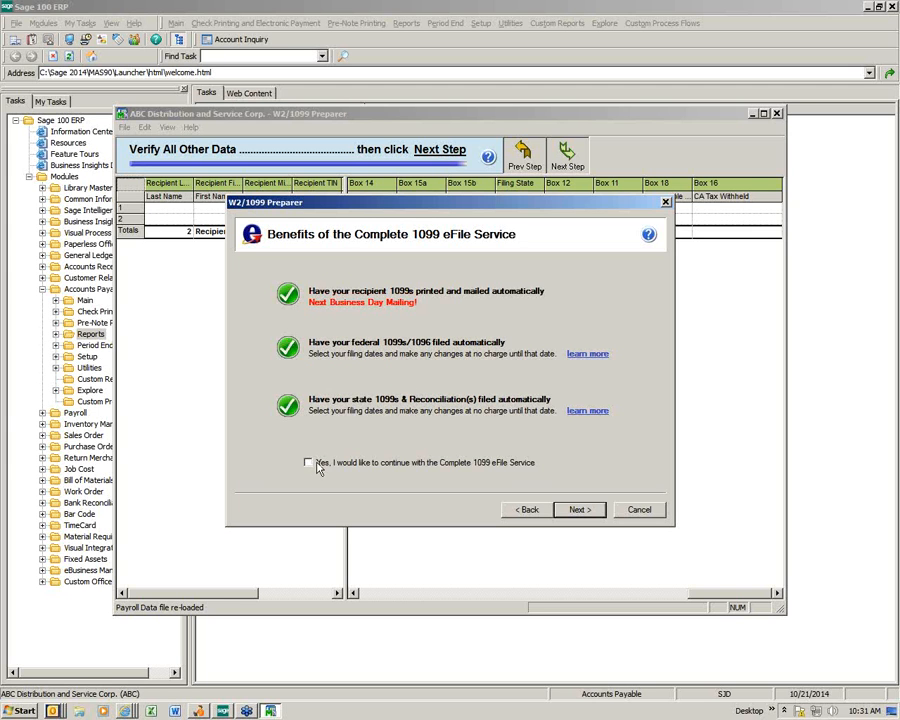
Step: Skip the eFile service and divider sheets, loading Report 1 of 7, the Federal 1099-MISC
left_click(579, 510)
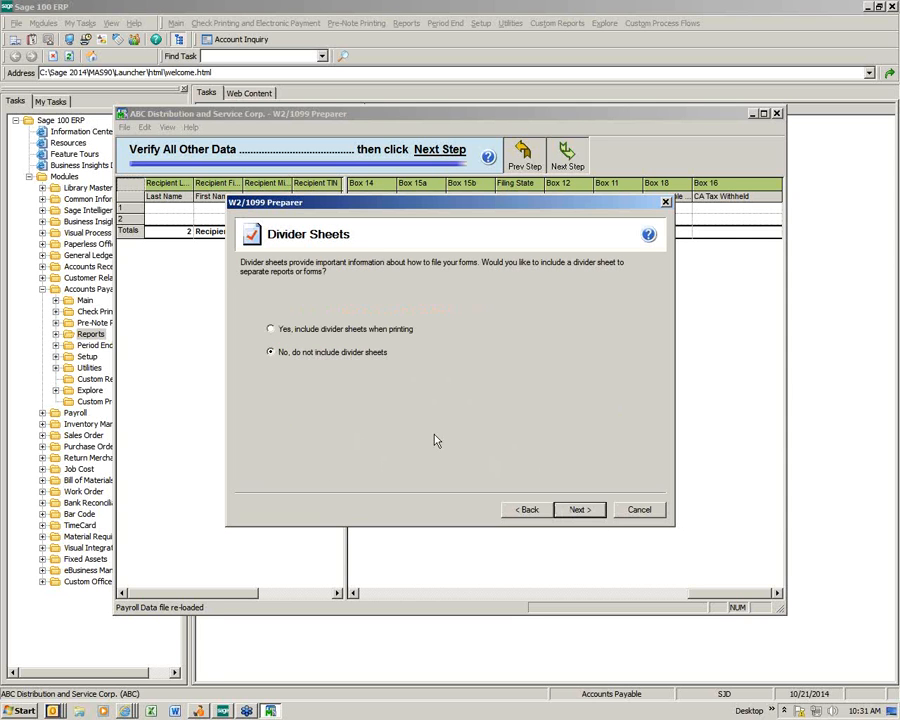
left_click(579, 510)
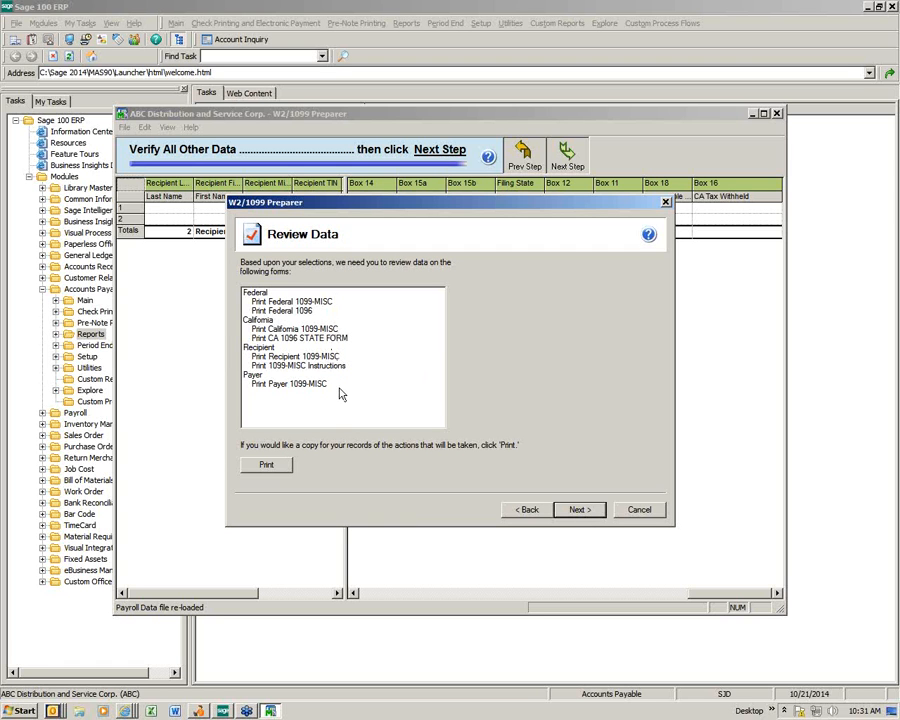
left_click(580, 510)
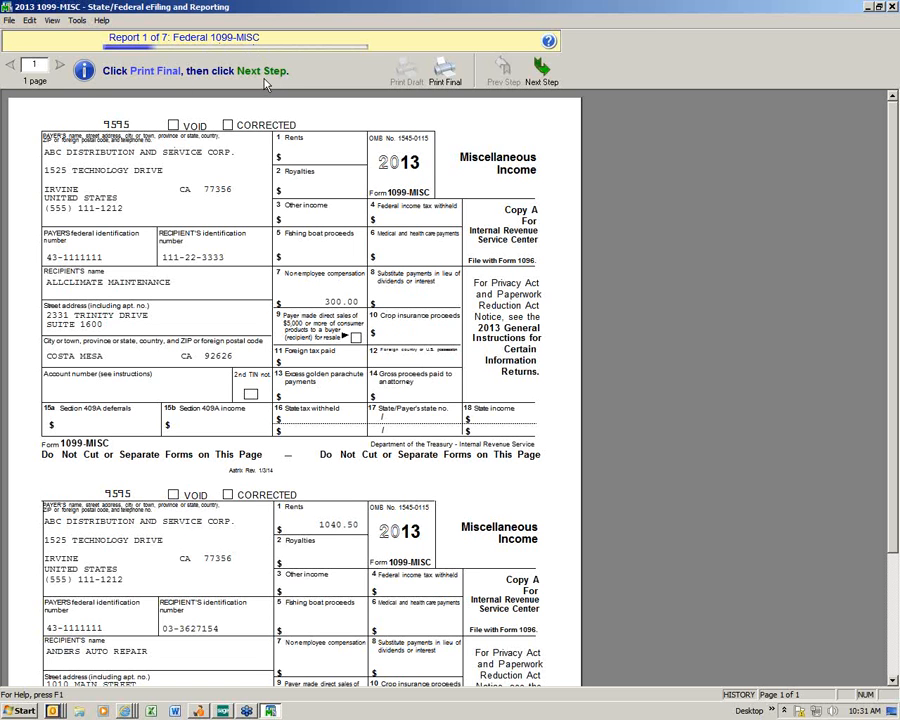
Step: Print the Federal 1099-MISC Copy A forms as final on red federal 1099 paper
left_click(446, 74)
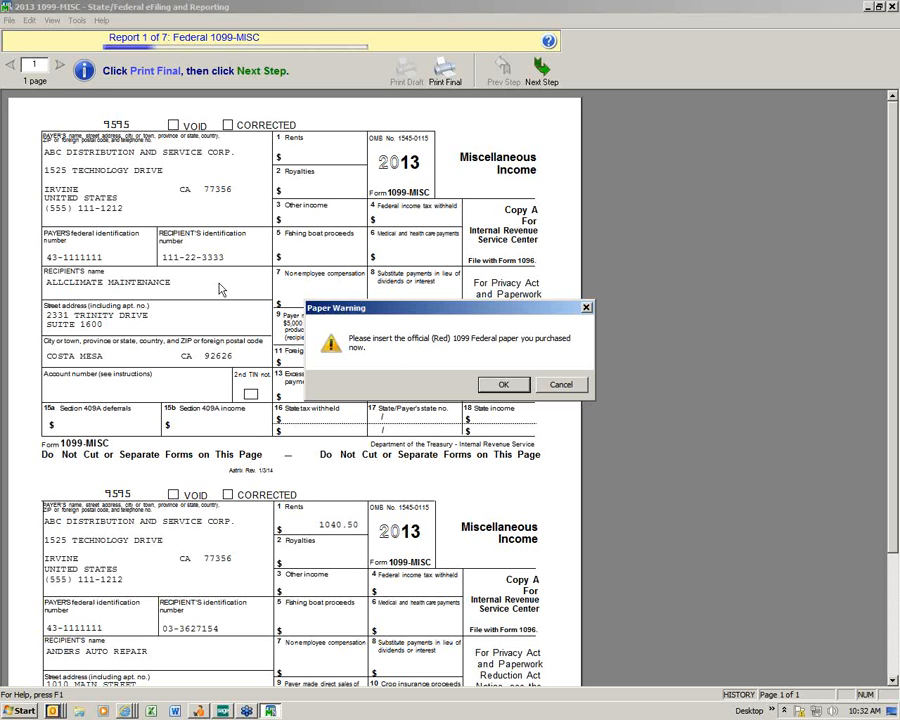
left_click(504, 386)
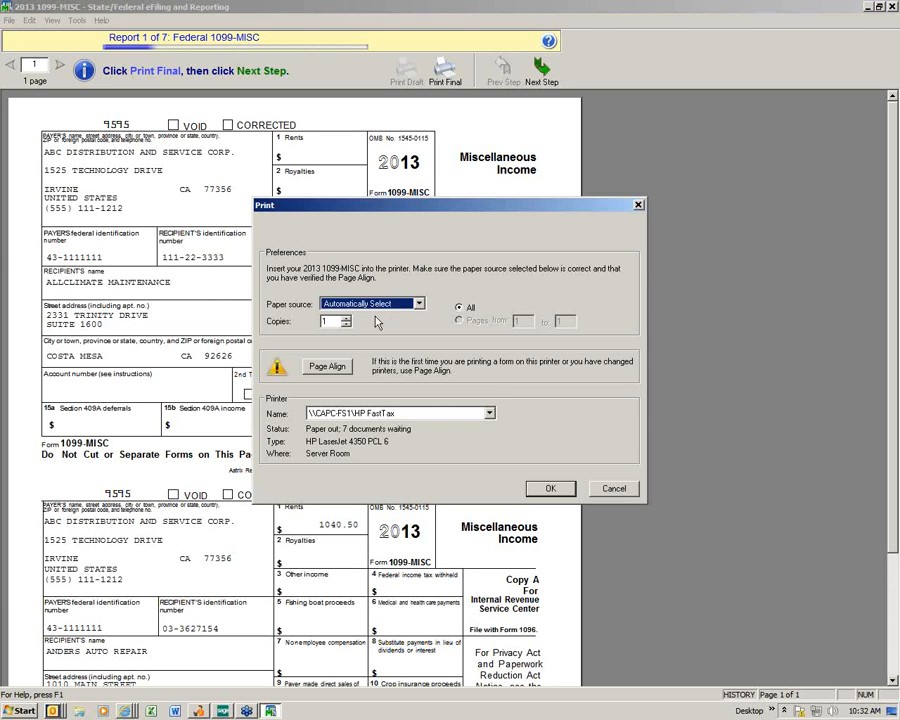
left_click(541, 489)
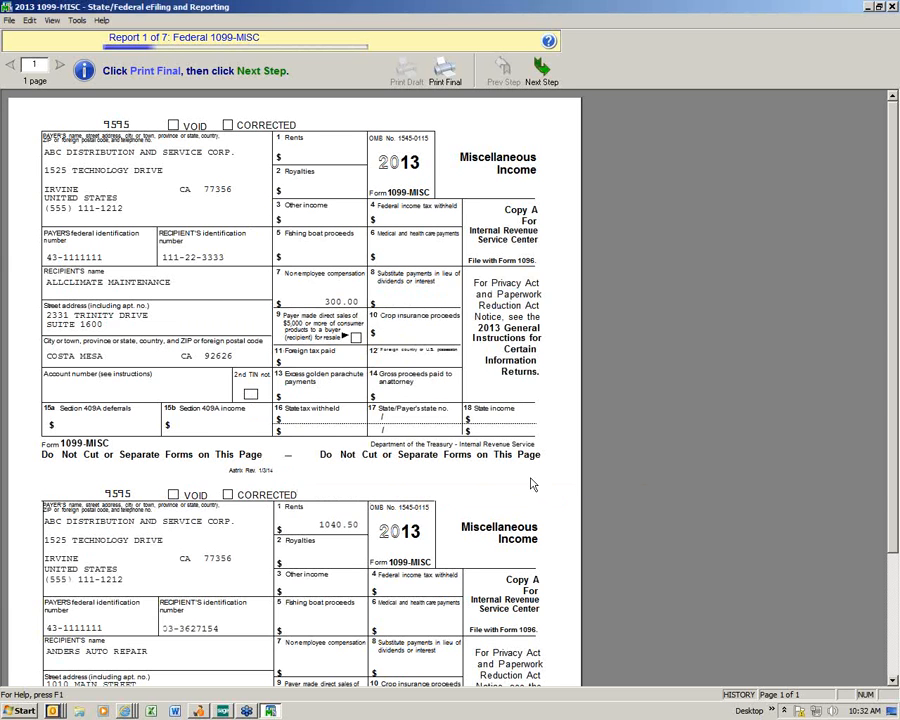
Step: Save the 1099-MISC history, print the Federal 1096 final, and move to California 1099-MISC
left_click(542, 70)
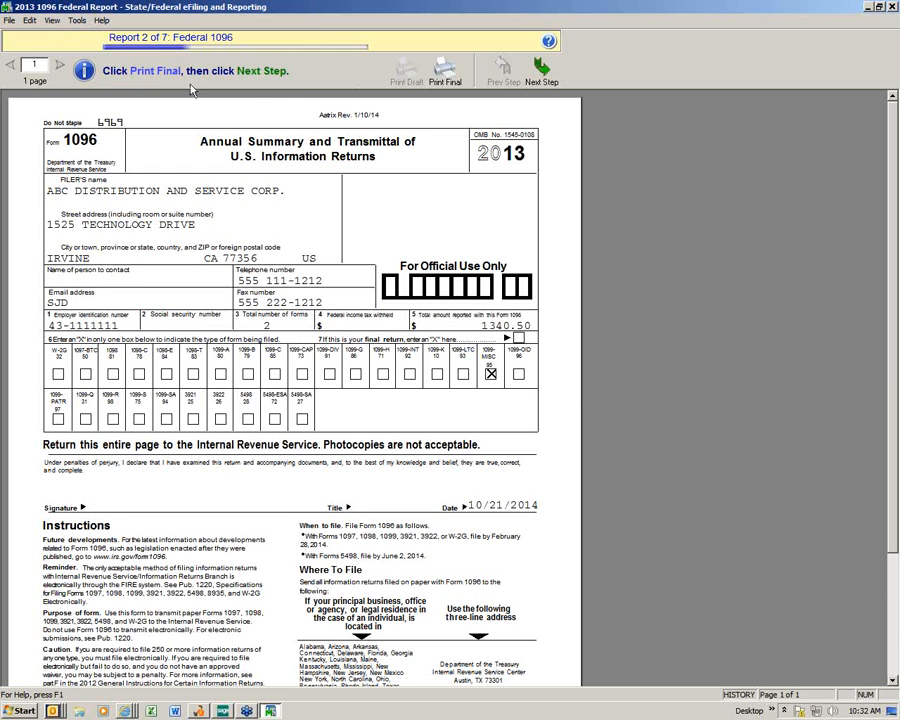
left_click(450, 82)
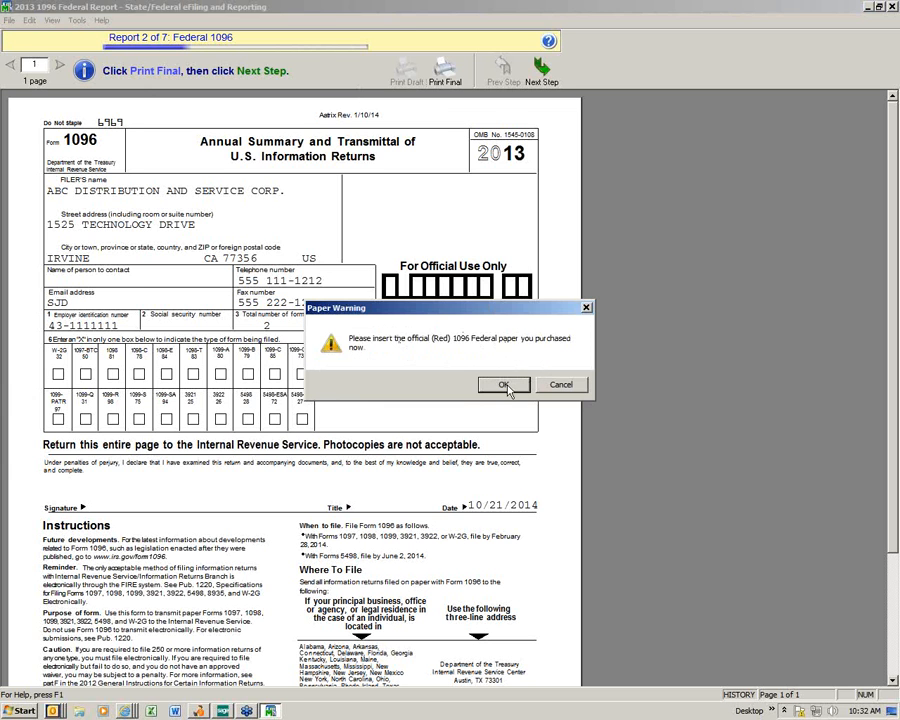
left_click(505, 385)
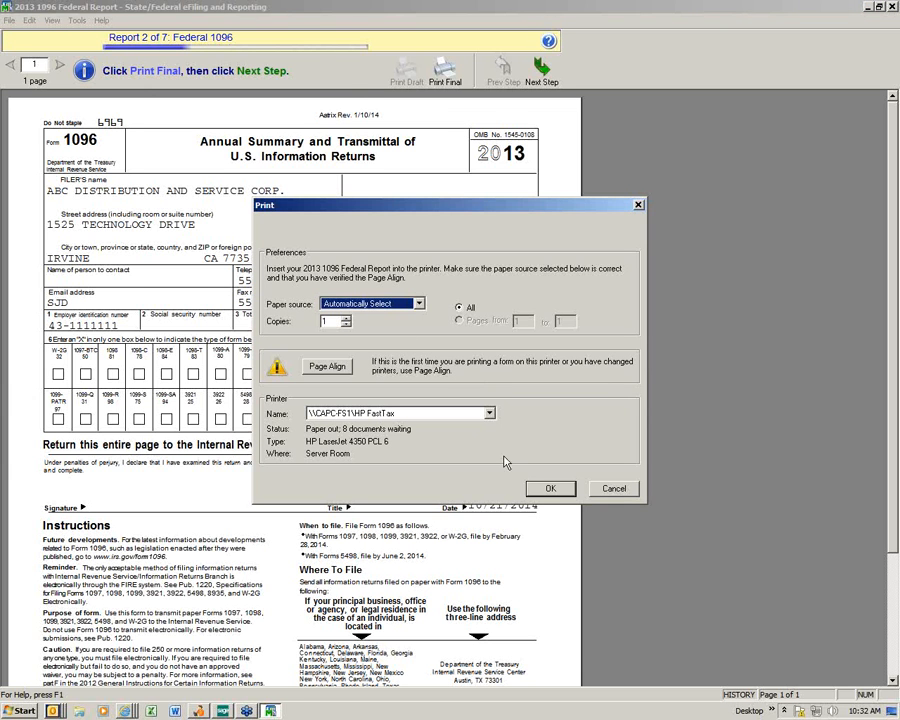
left_click(537, 490)
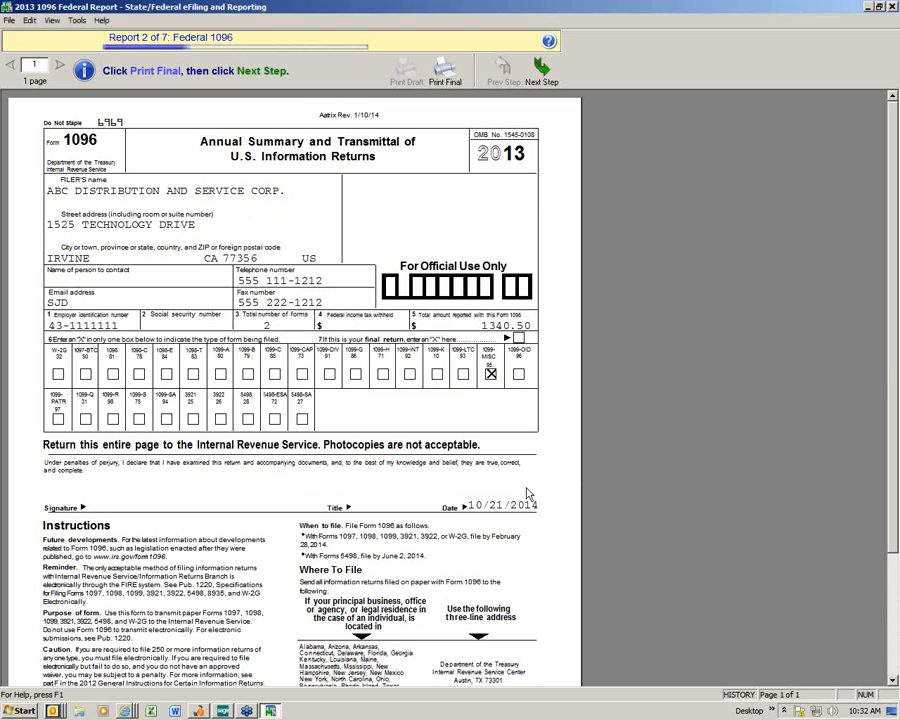
left_click(540, 75)
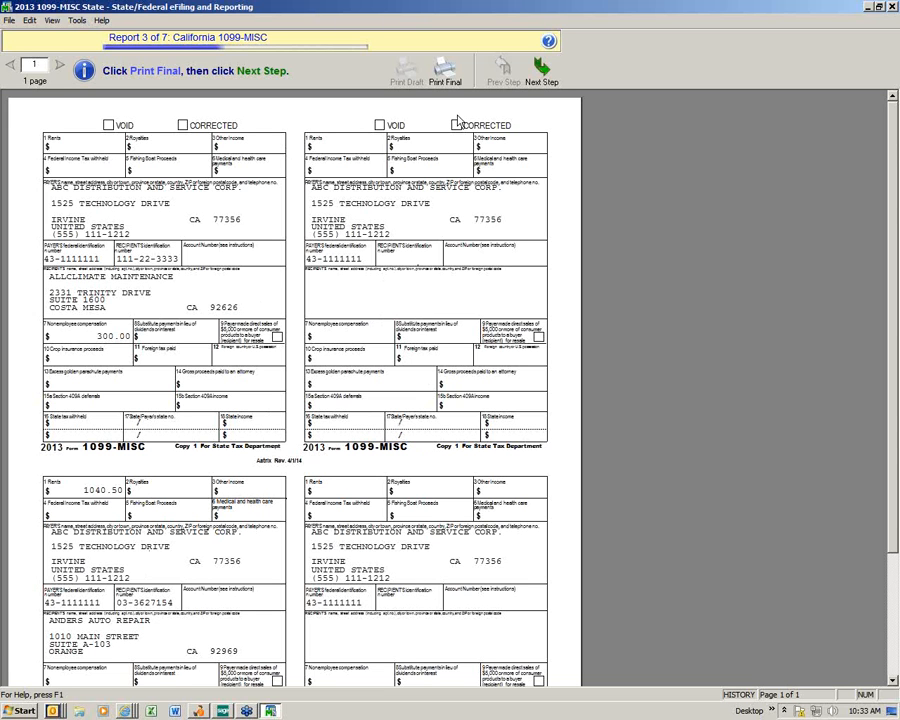
Step: Print the California 1099-MISC final on 4-part paper and save it to history
left_click(445, 68)
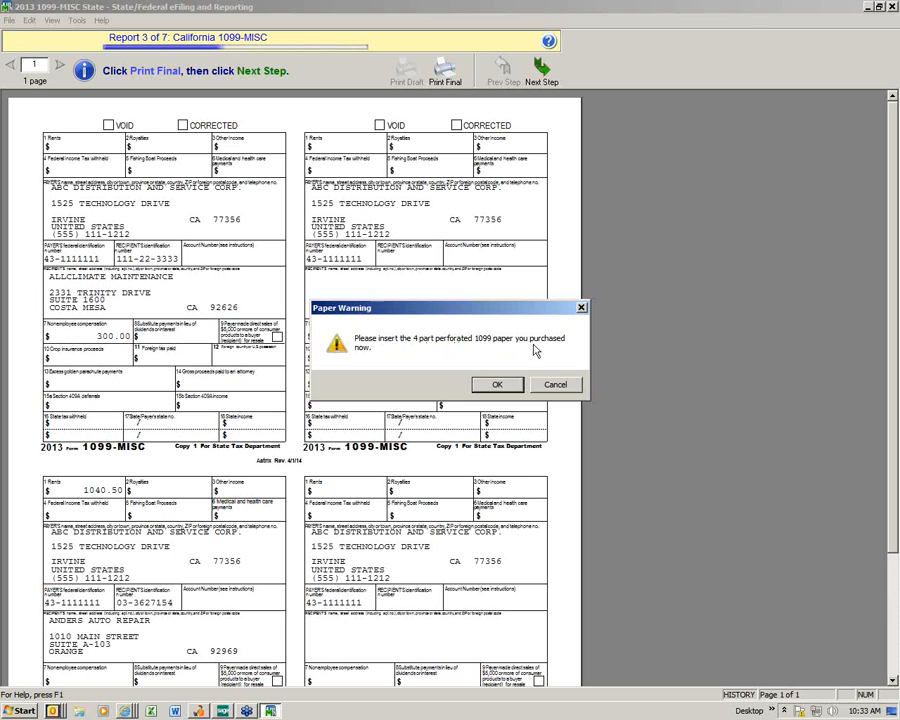
left_click(500, 386)
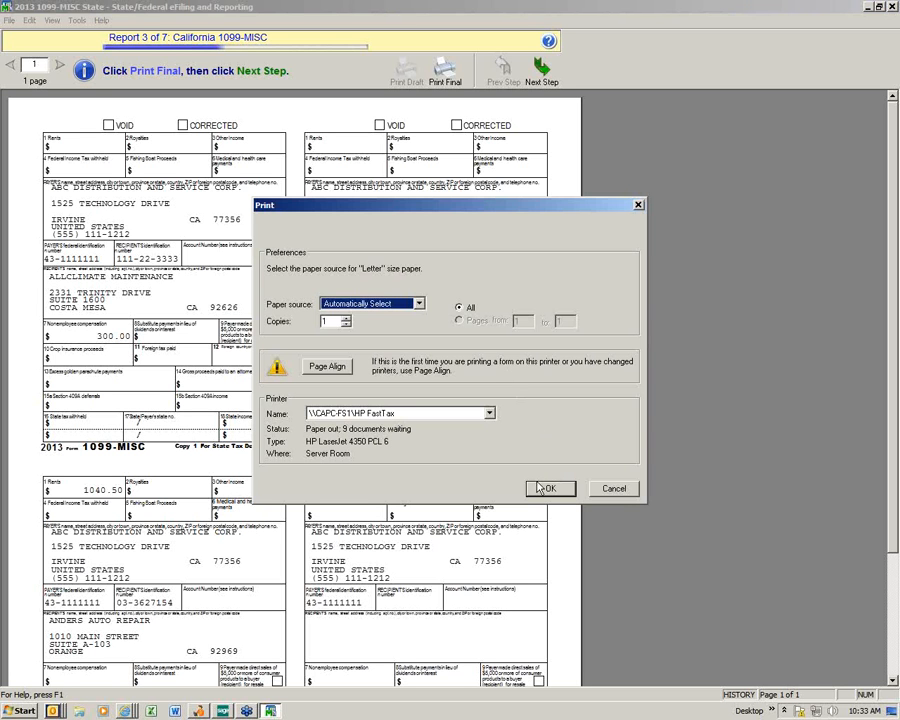
left_click(548, 488)
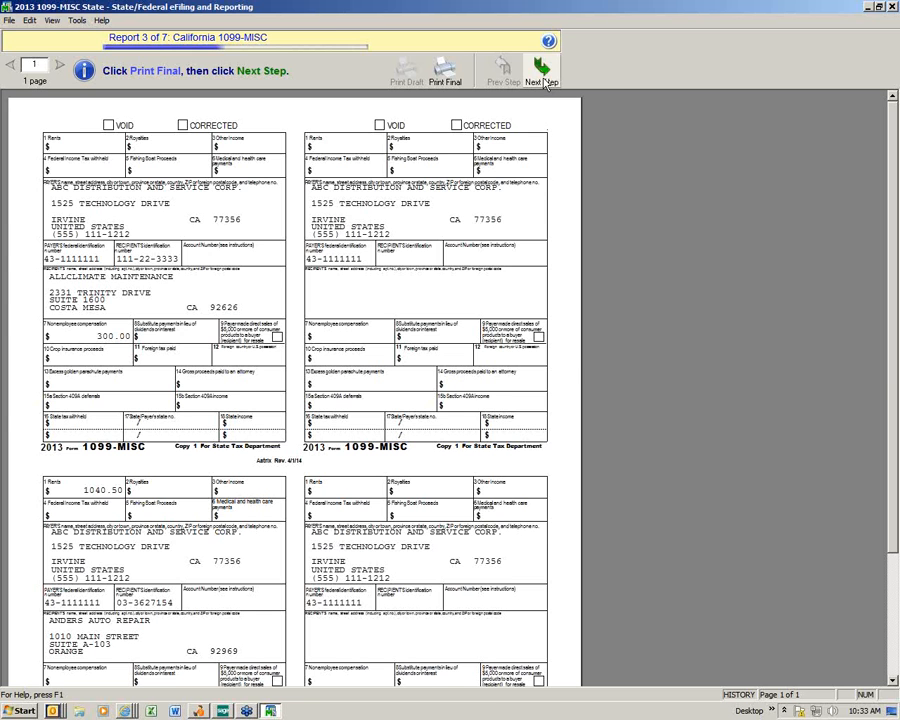
left_click(543, 77)
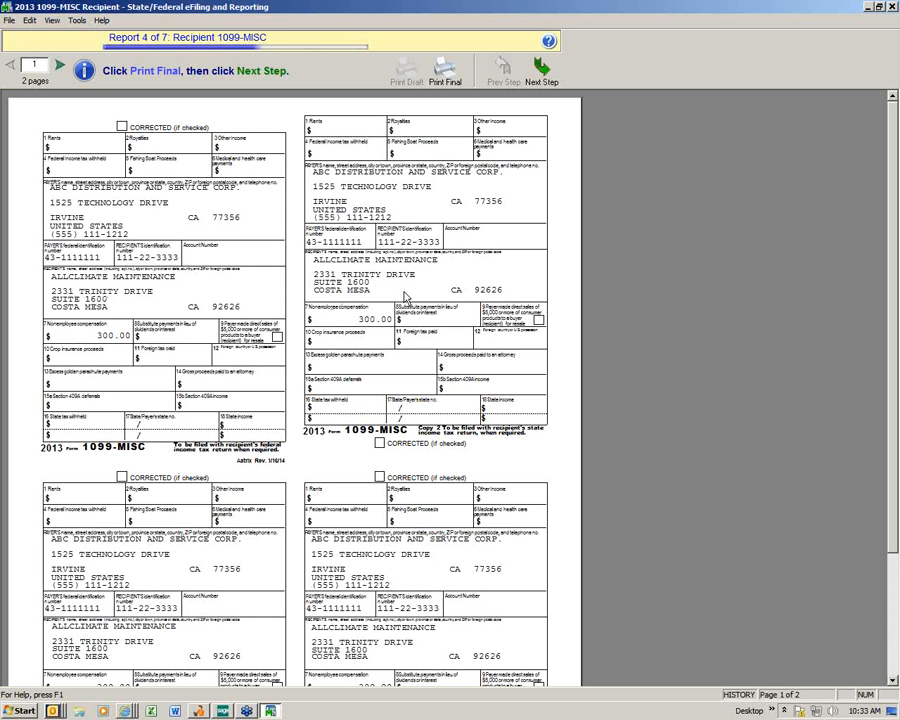
Step: Print the Recipient 1099-MISC copies final on perforated paper, then load the CA 1096 State Form
left_click(446, 76)
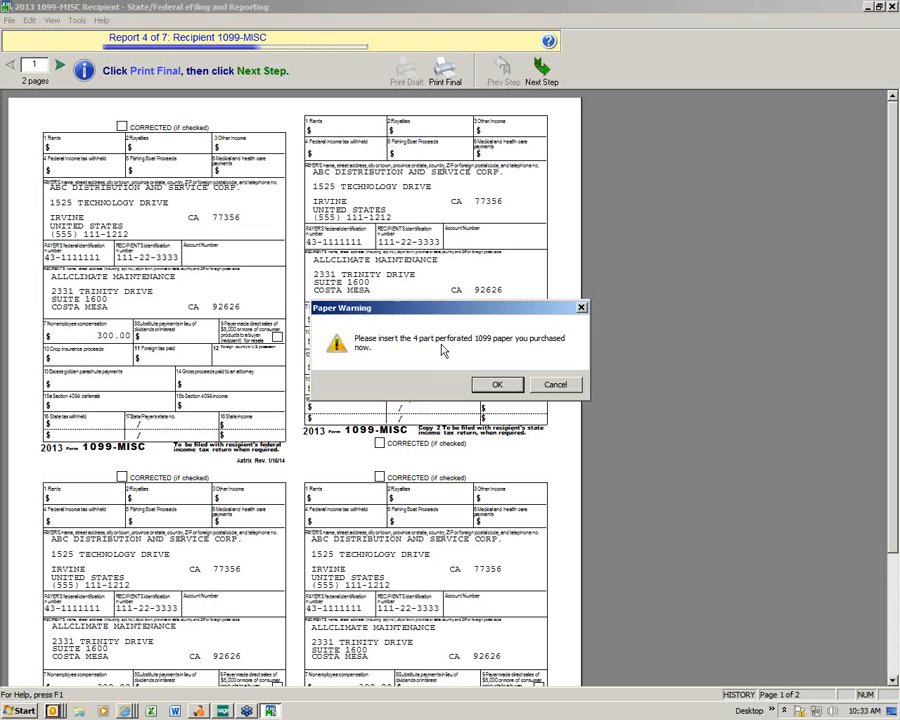
left_click(498, 386)
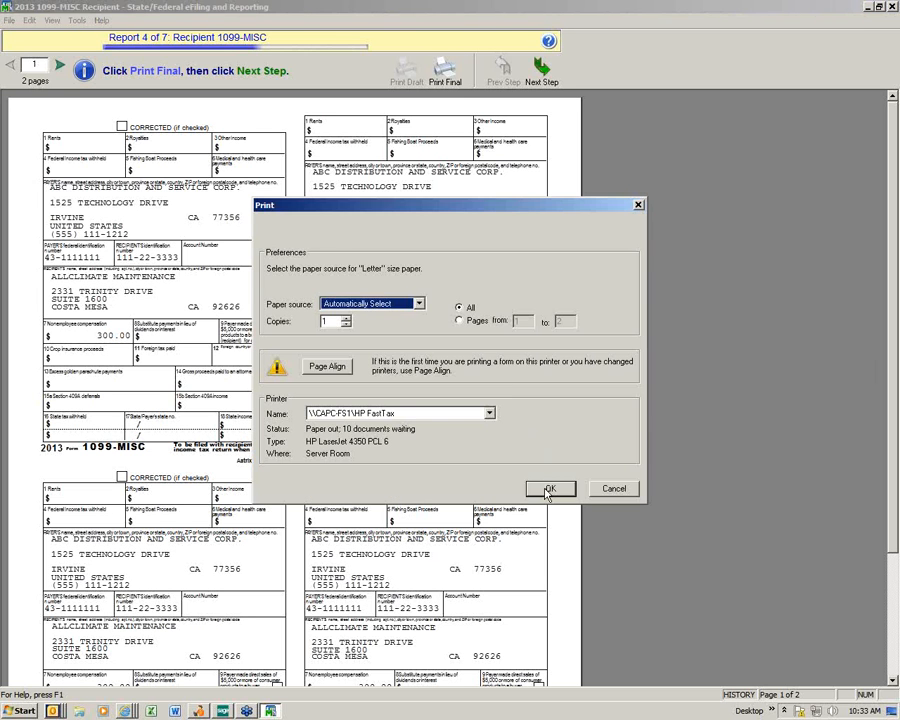
left_click(545, 484)
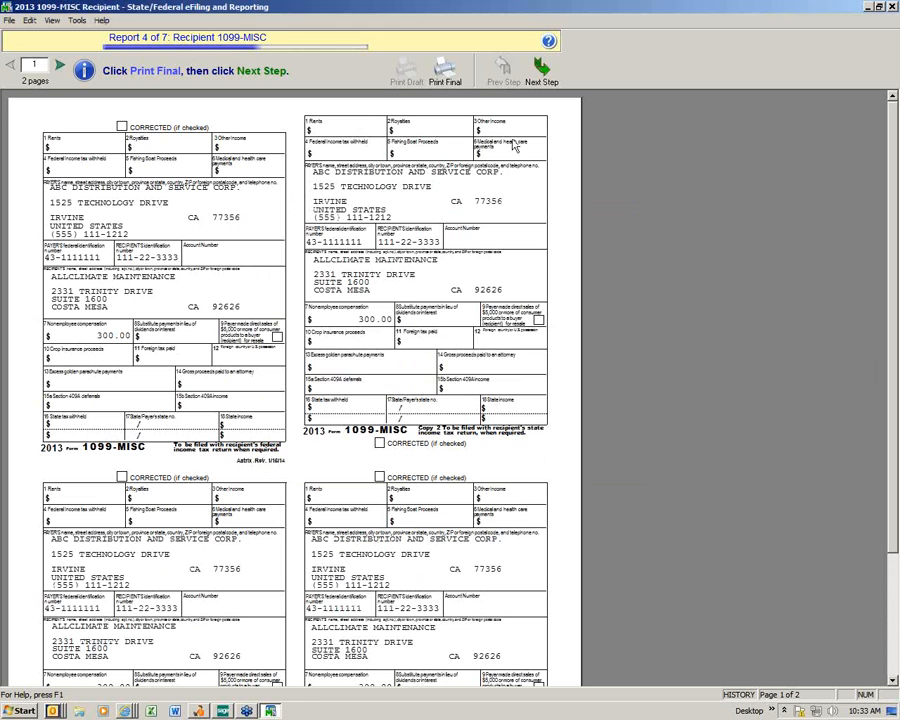
left_click(541, 70)
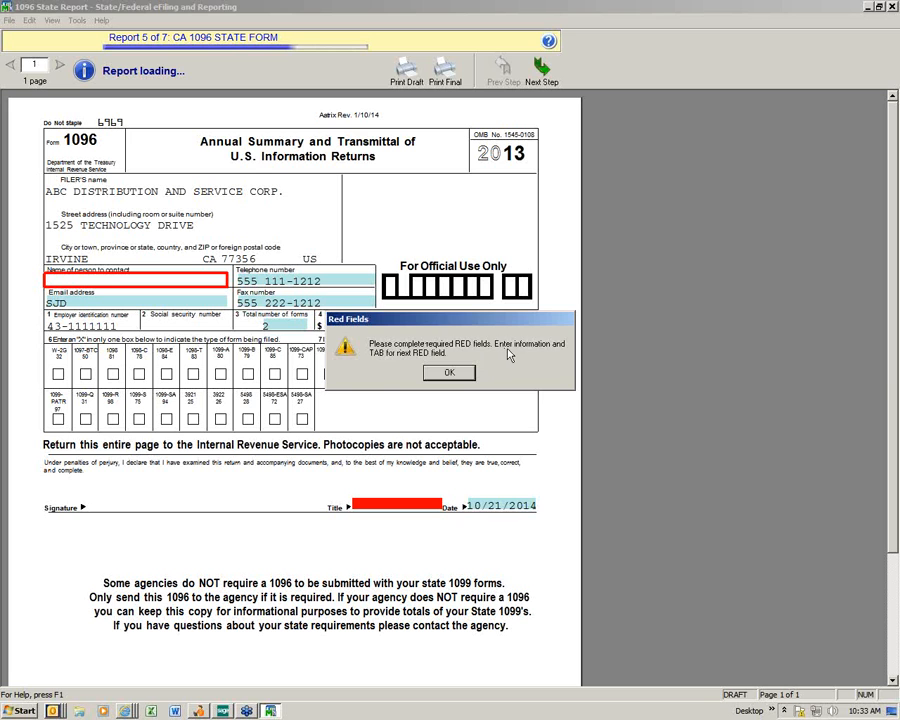
Step: Fill the CA 1096 required fields with the contact's full name and the title IT Manager
left_click(449, 373)
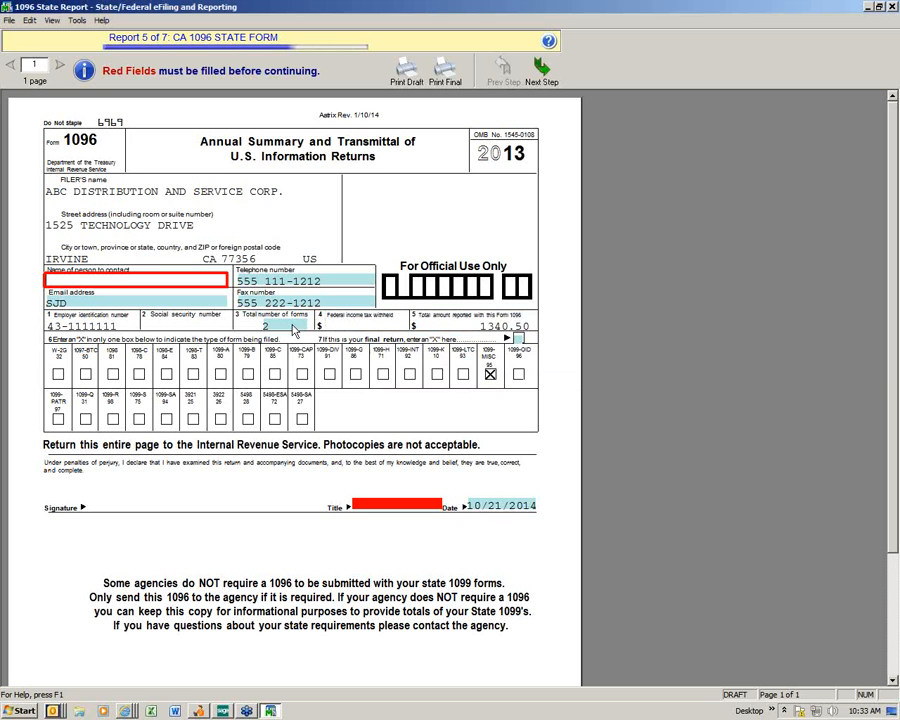
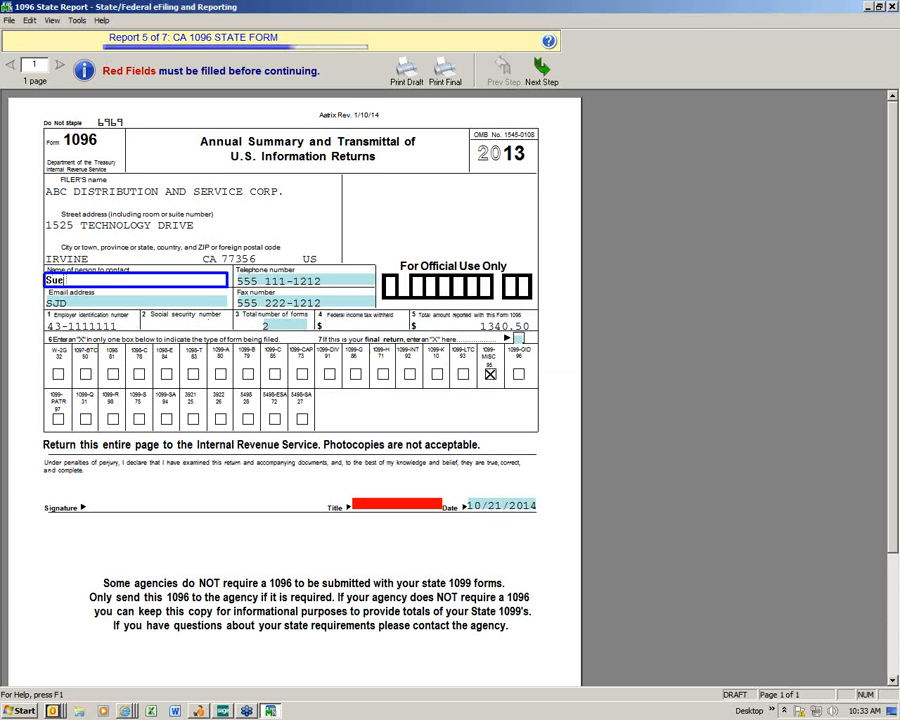
key("Tab")
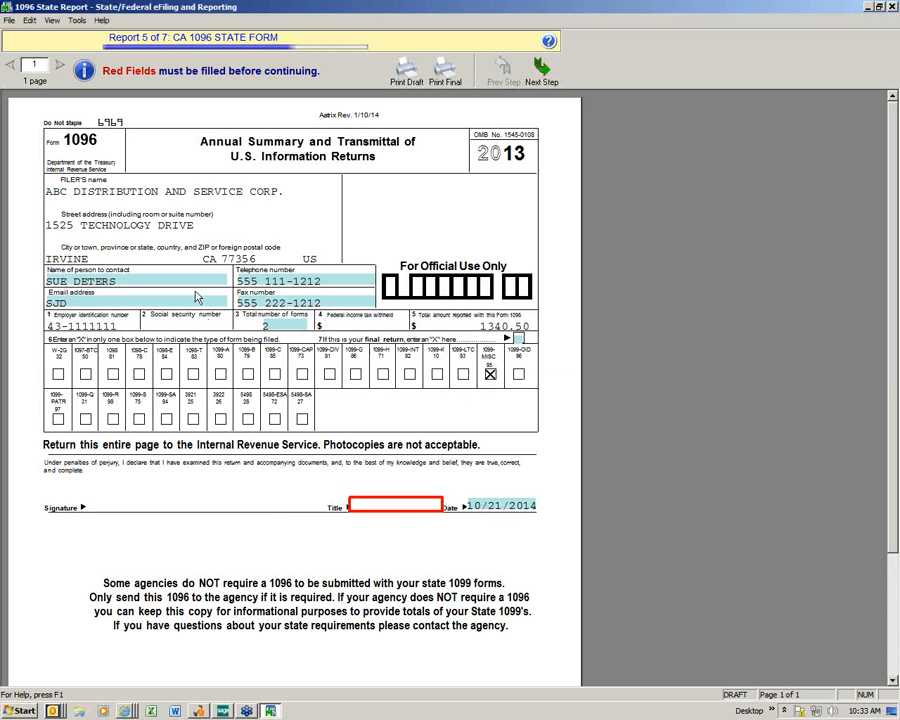
type("IT Manag")
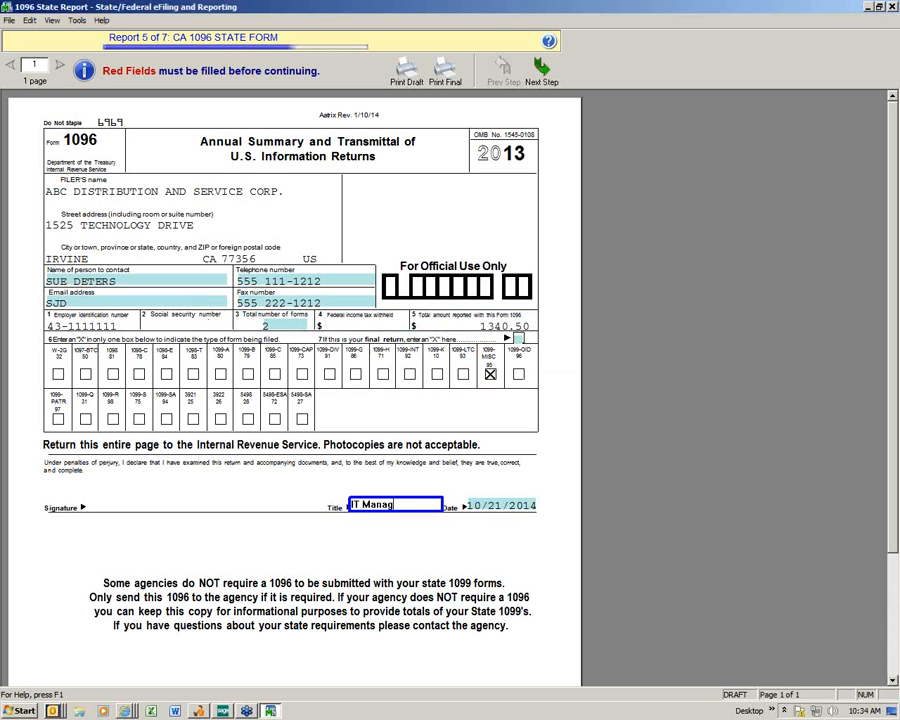
type("er")
key("Tab")
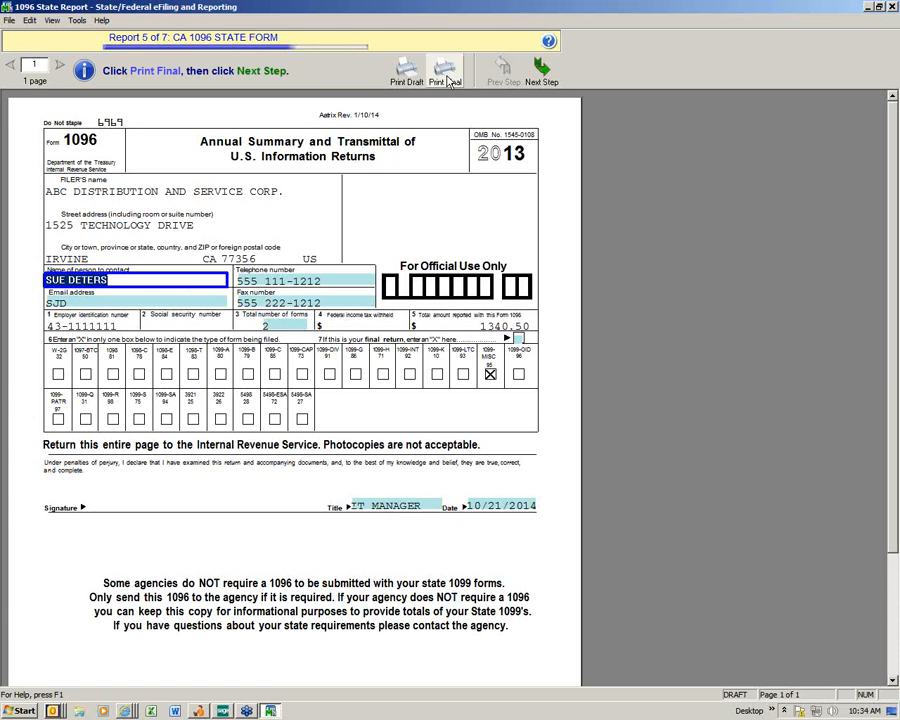
Step: Print the CA 1096 final after agreeing the figures were checked, then move to Report 6 of 7
left_click(447, 78)
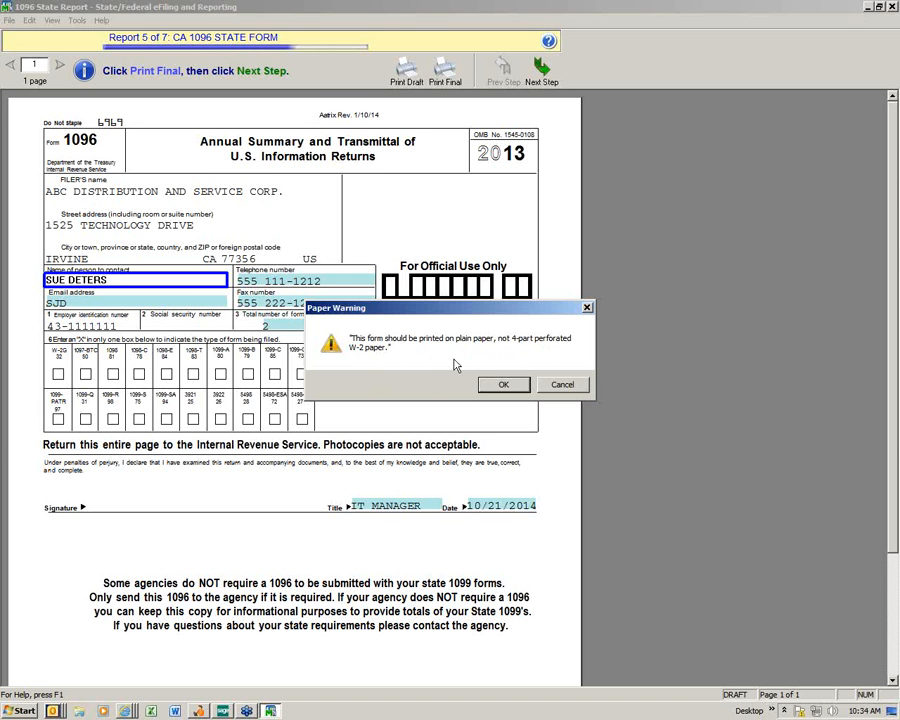
left_click(499, 384)
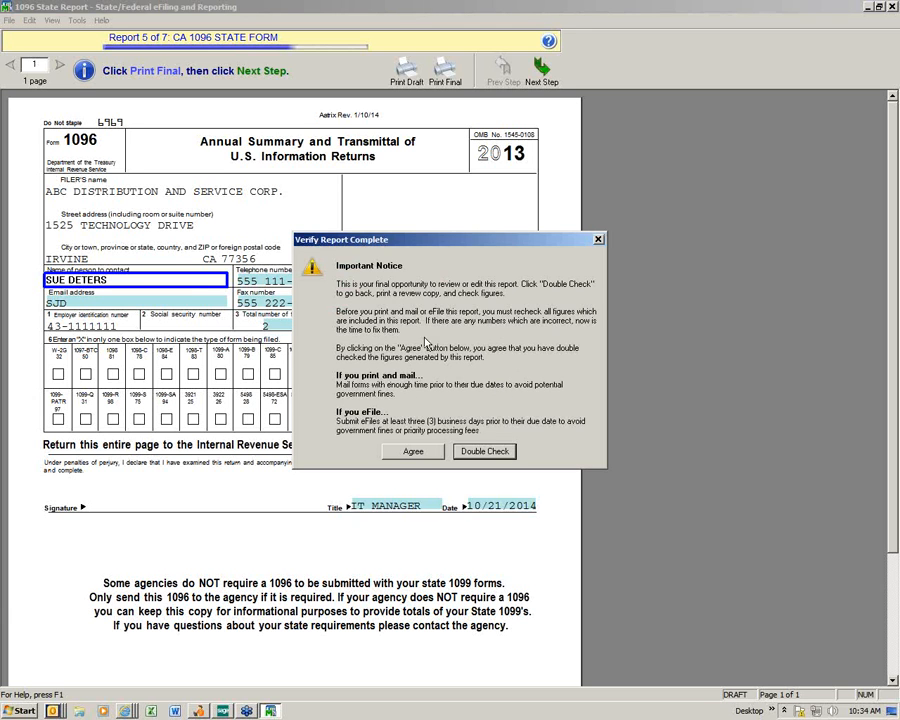
left_click(484, 453)
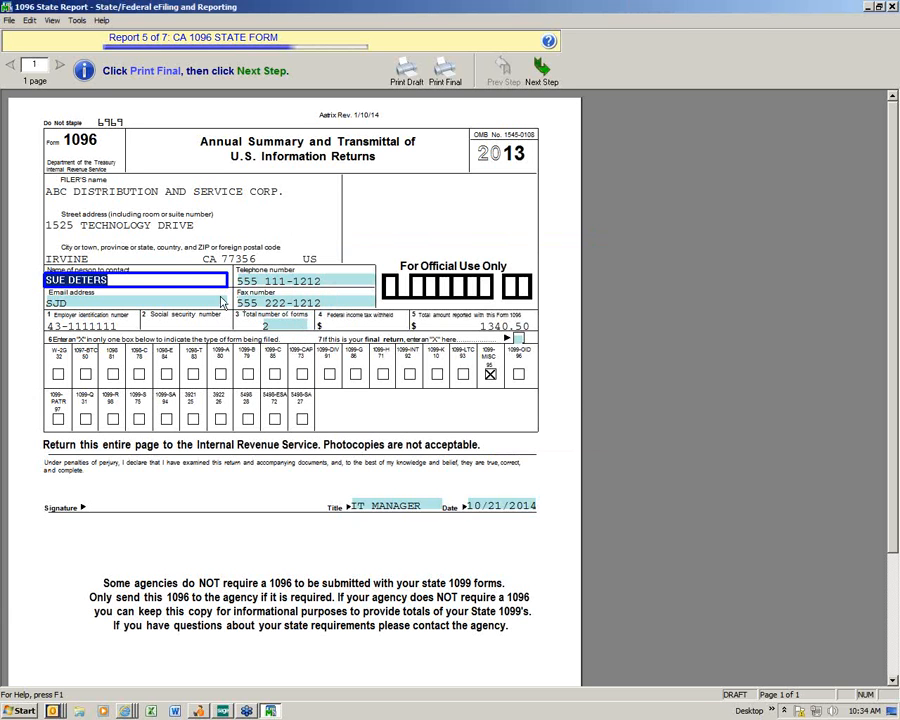
left_click(445, 72)
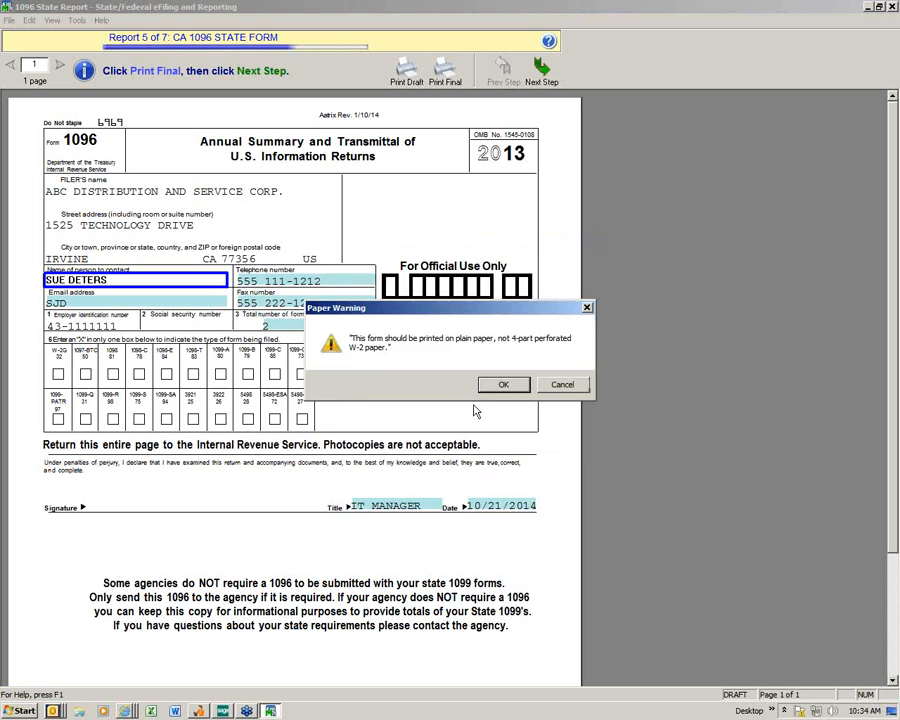
left_click(500, 386)
left_click(527, 620)
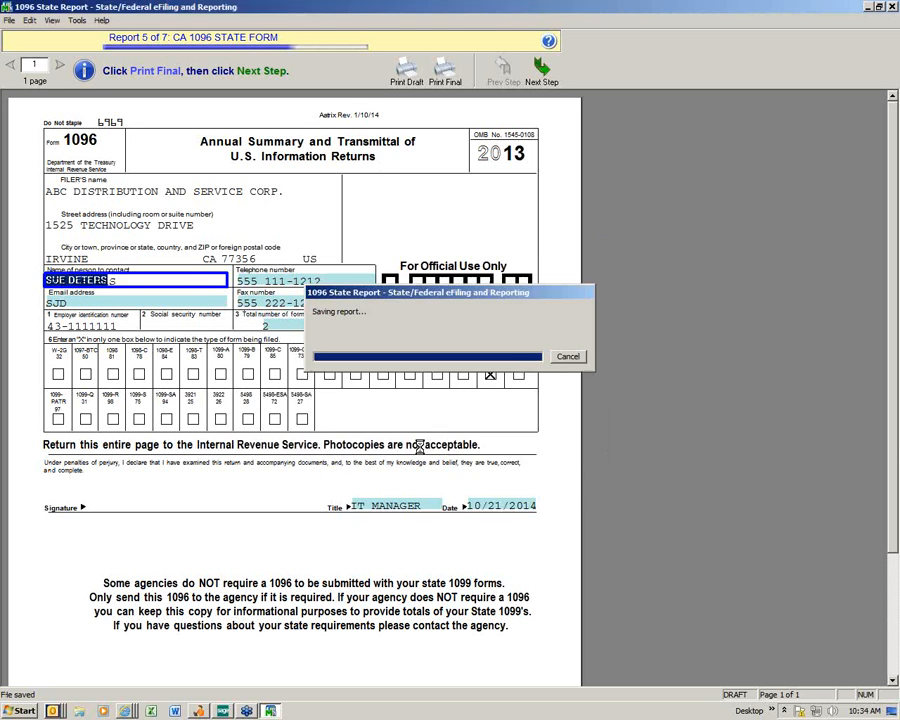
left_click(548, 488)
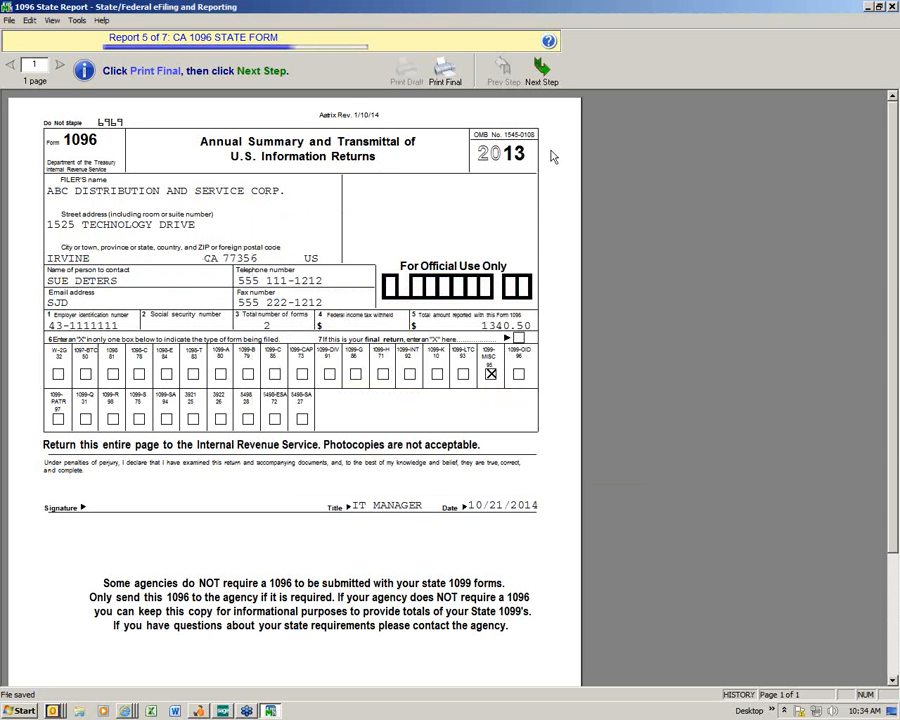
left_click(540, 78)
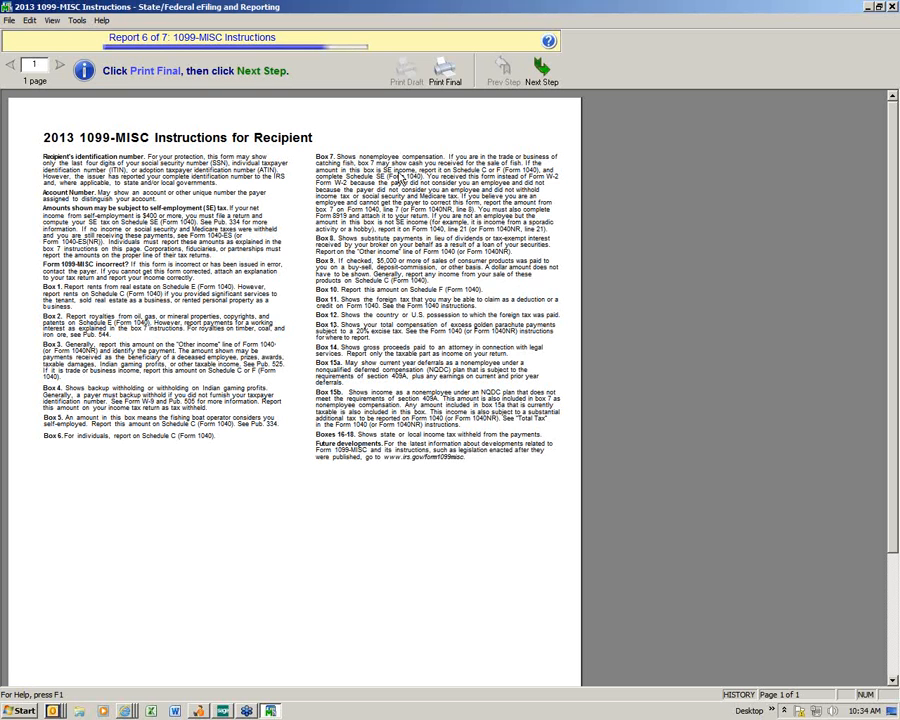
Step: Print the 1099-MISC Recipient Instructions final, then load Report 7 of 7, the Payer 1099-MISC
left_click(445, 72)
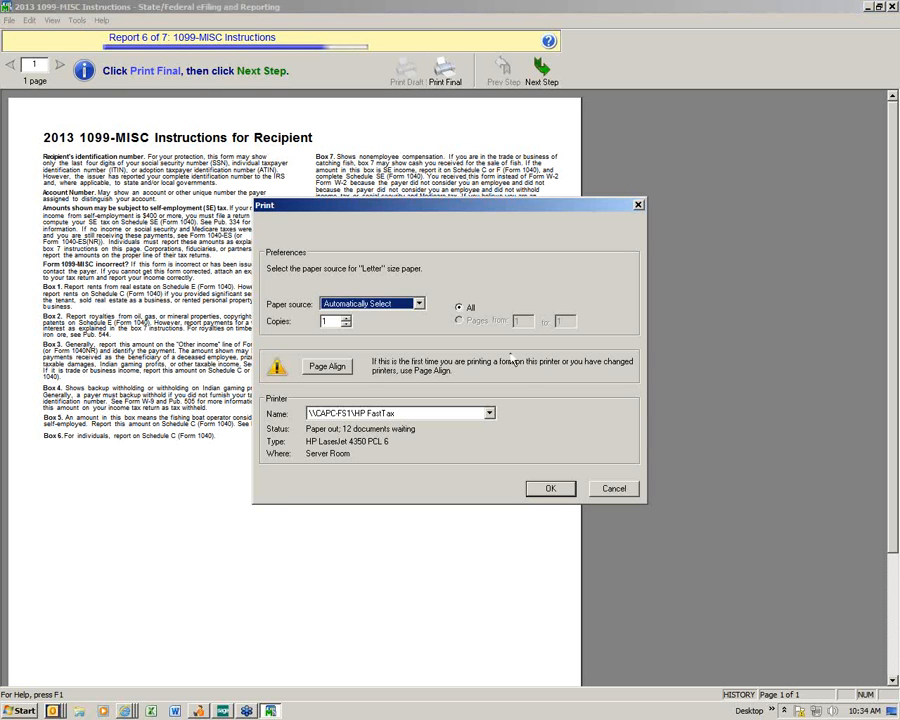
left_click(550, 488)
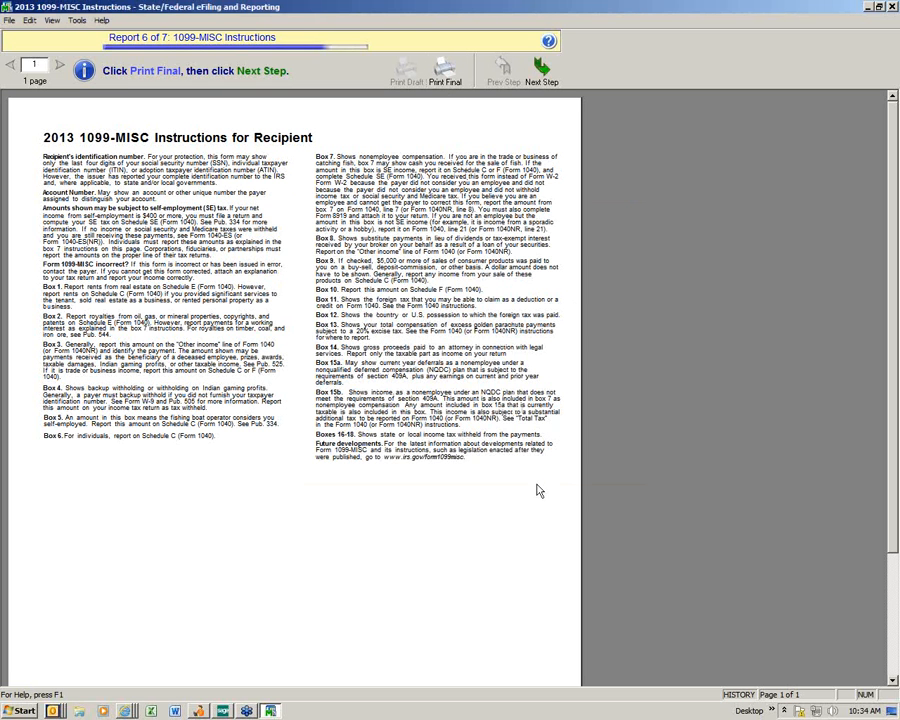
left_click(541, 72)
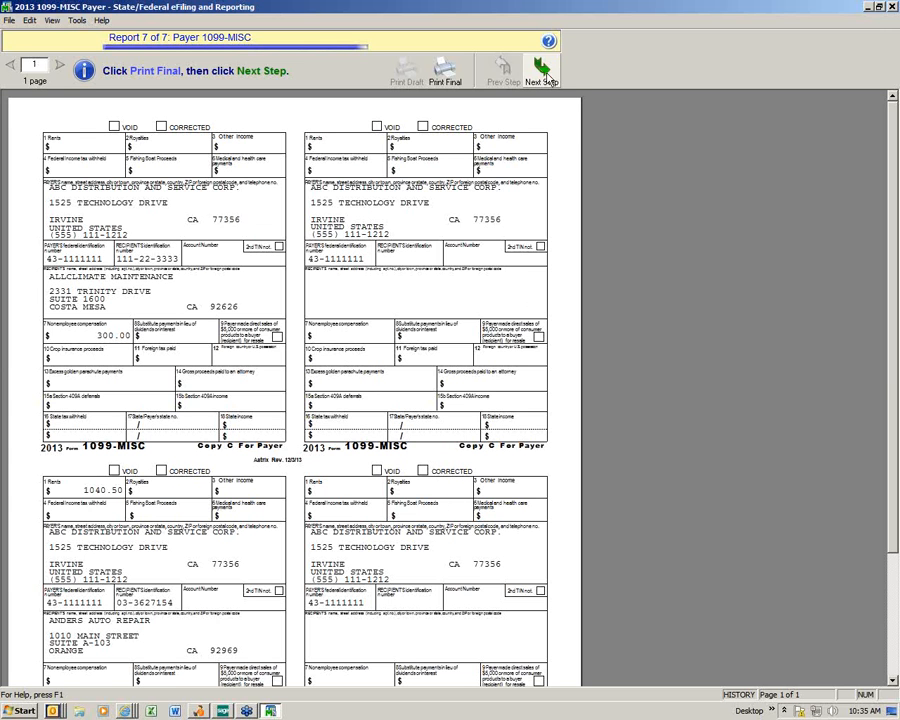
Step: Print the Payer 1099-MISC forms final, then finish and save the 1099 history
left_click(449, 78)
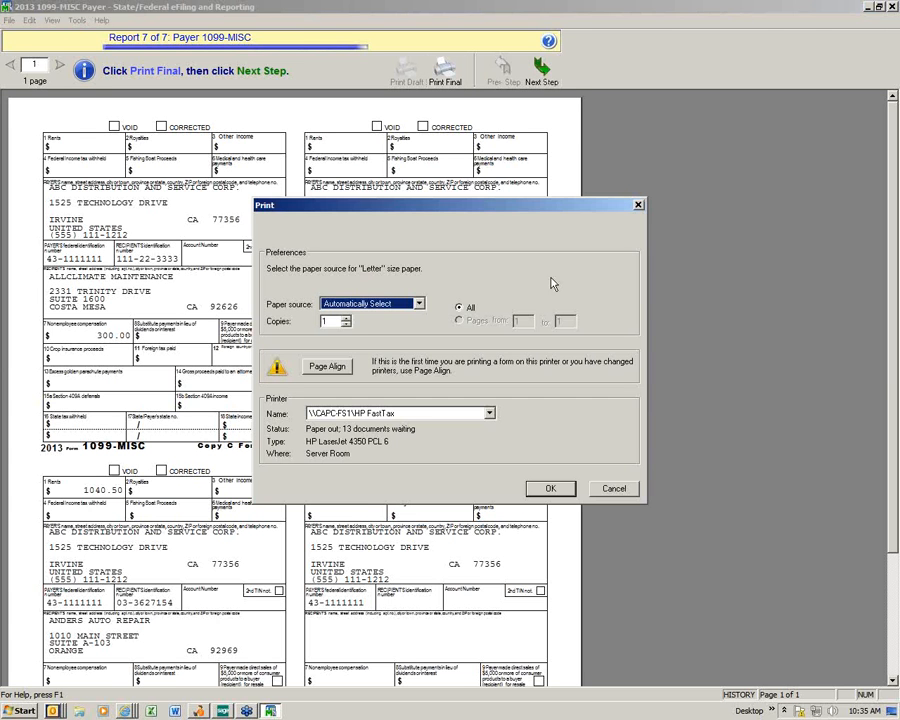
left_click(550, 488)
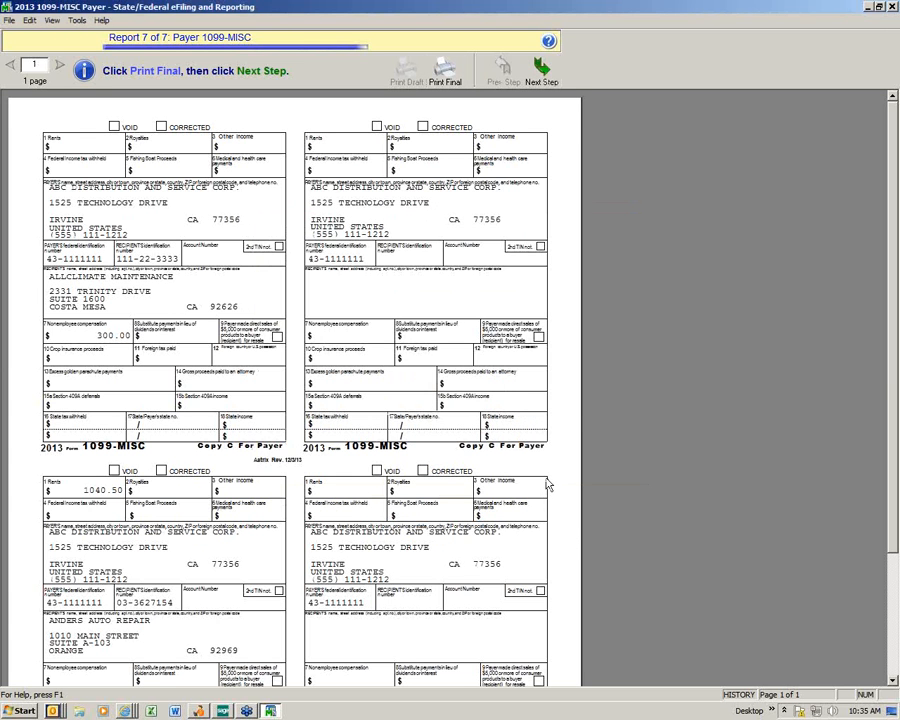
left_click(541, 70)
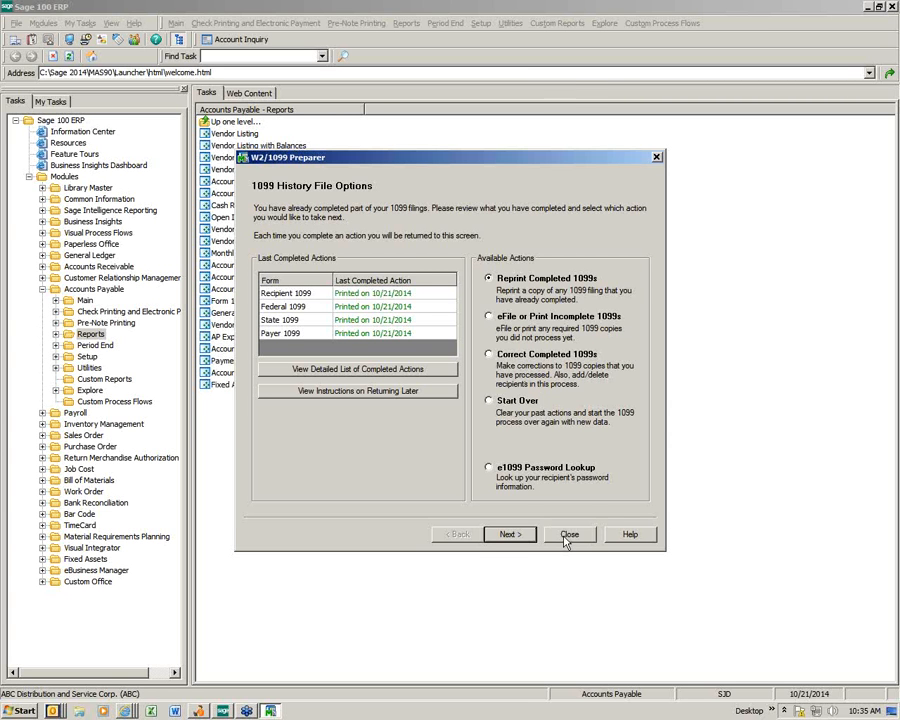
Step: Close the W2/1099 Preparer and accept Form 1099 eFiling with History forms and Miscellaneous type
left_click(567, 535)
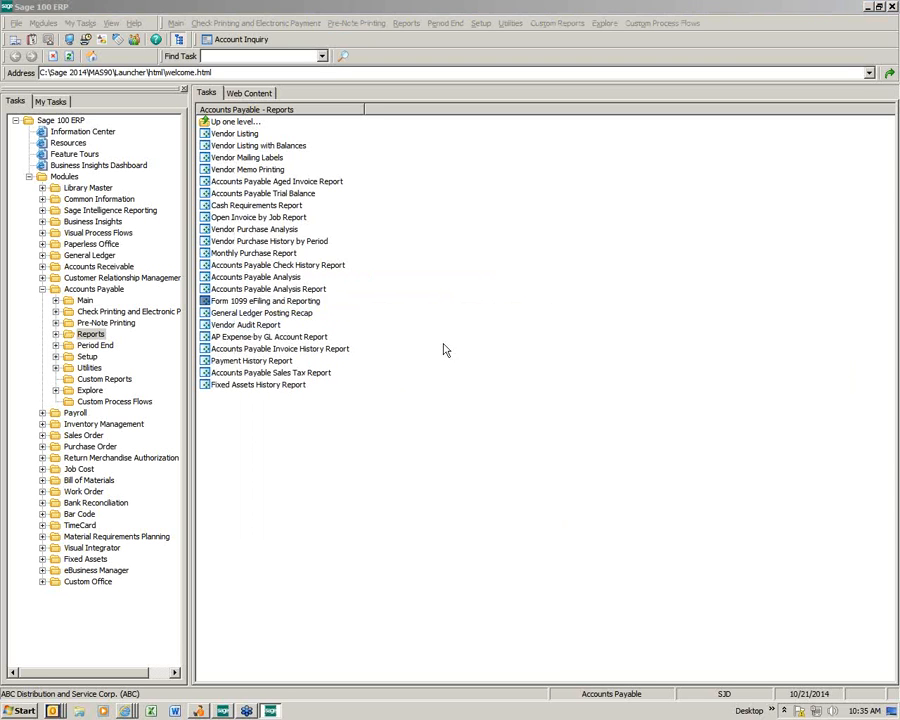
left_click(325, 170)
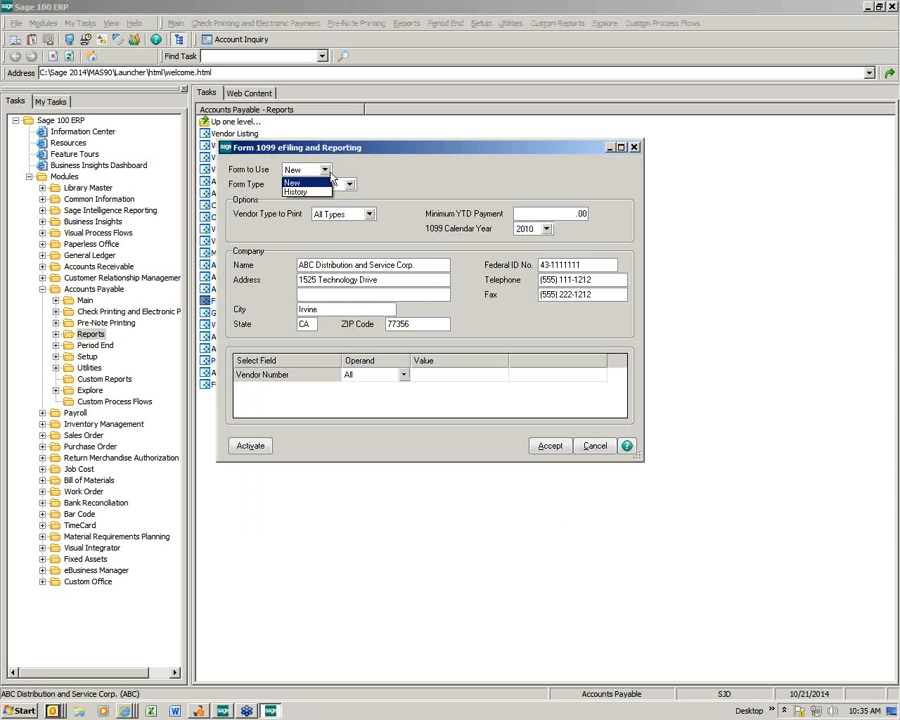
left_click(303, 187)
left_click(349, 185)
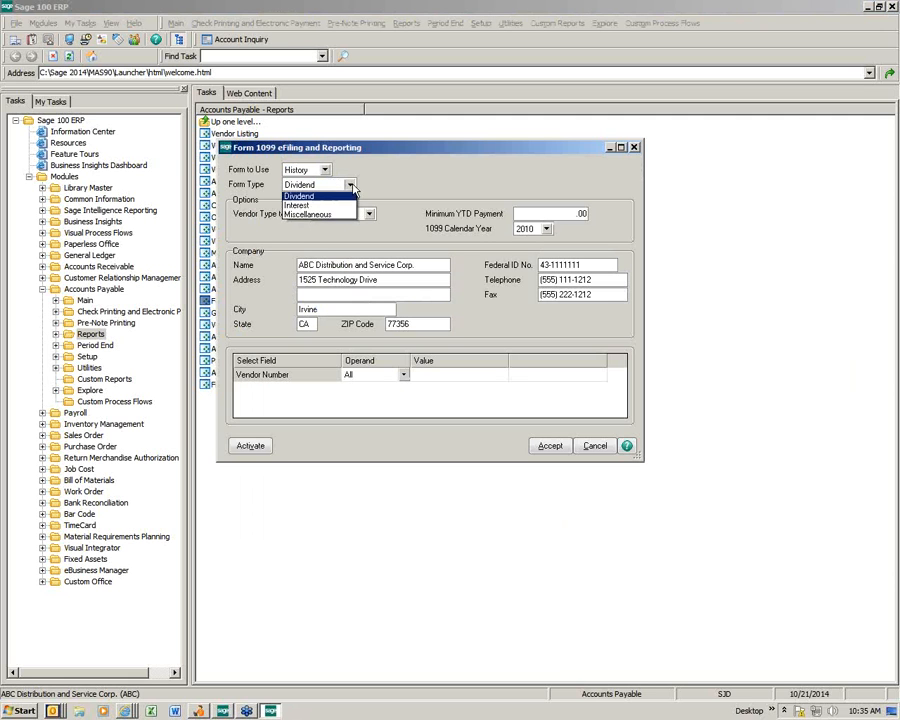
left_click(335, 214)
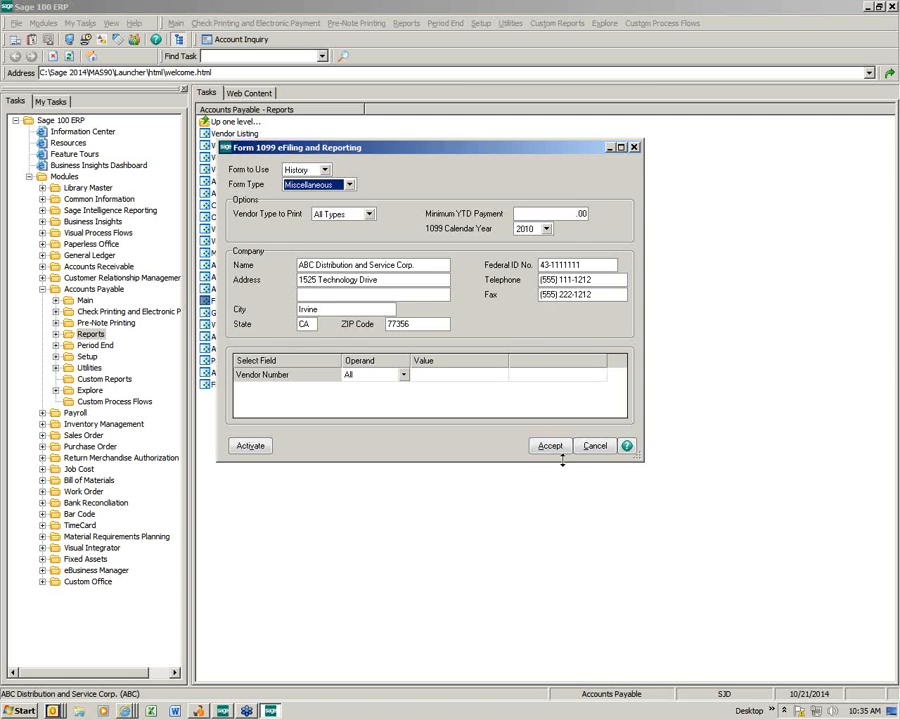
left_click(549, 446)
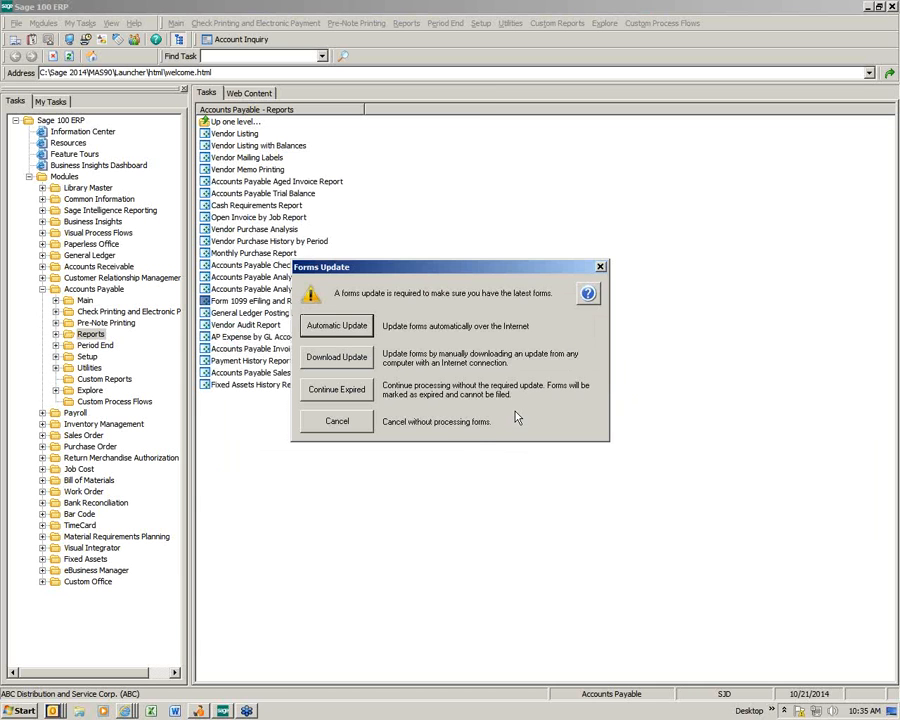
Step: Continue past the expired Forms Update, mark the 2014 saved 1099-MISC report, then close Open Report
left_click(357, 397)
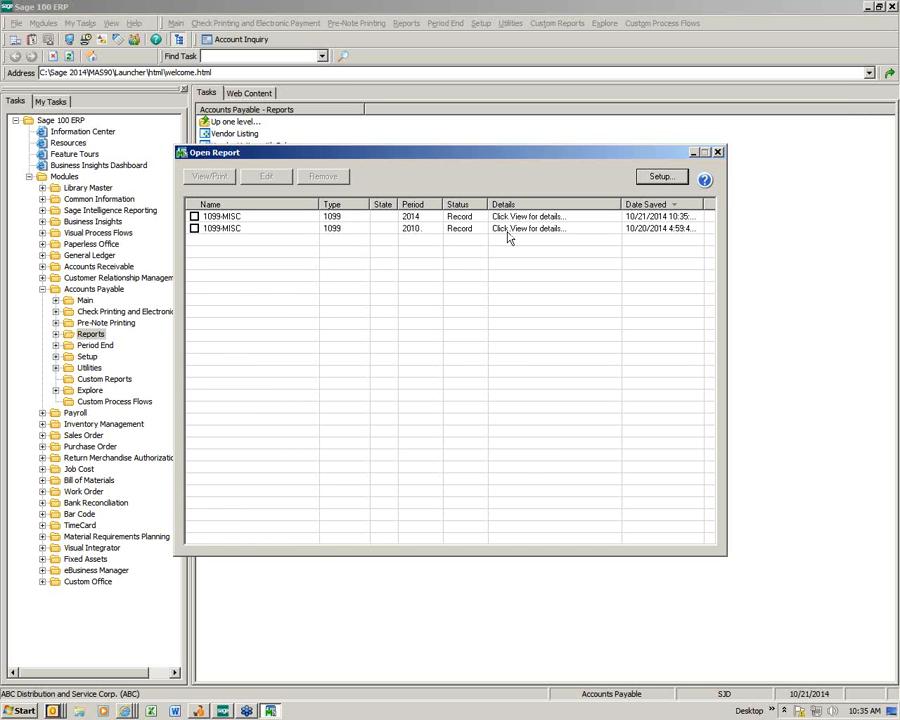
left_click(194, 216)
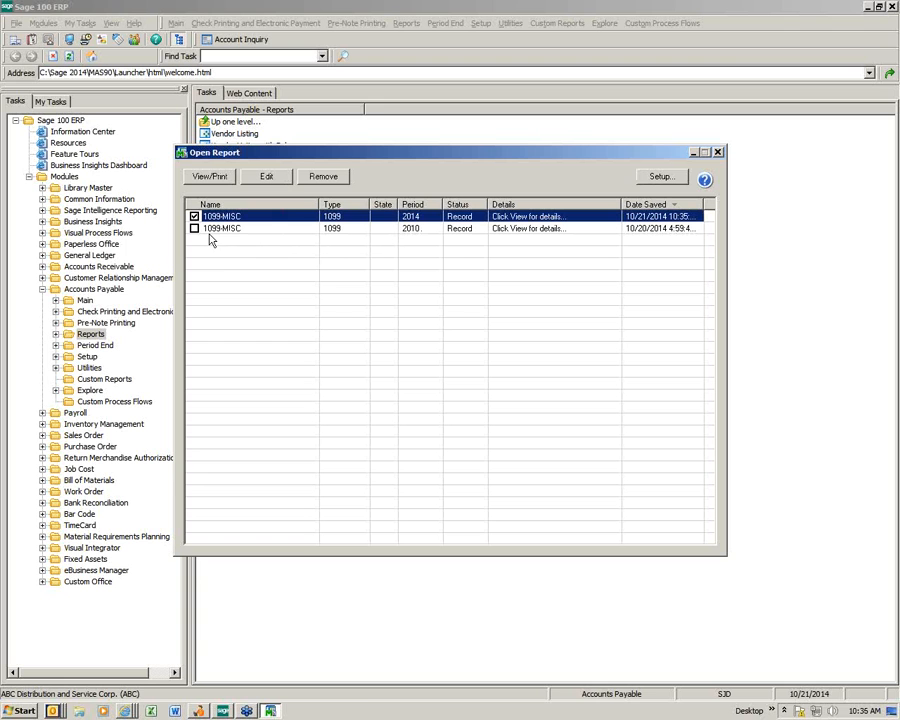
left_click(717, 152)
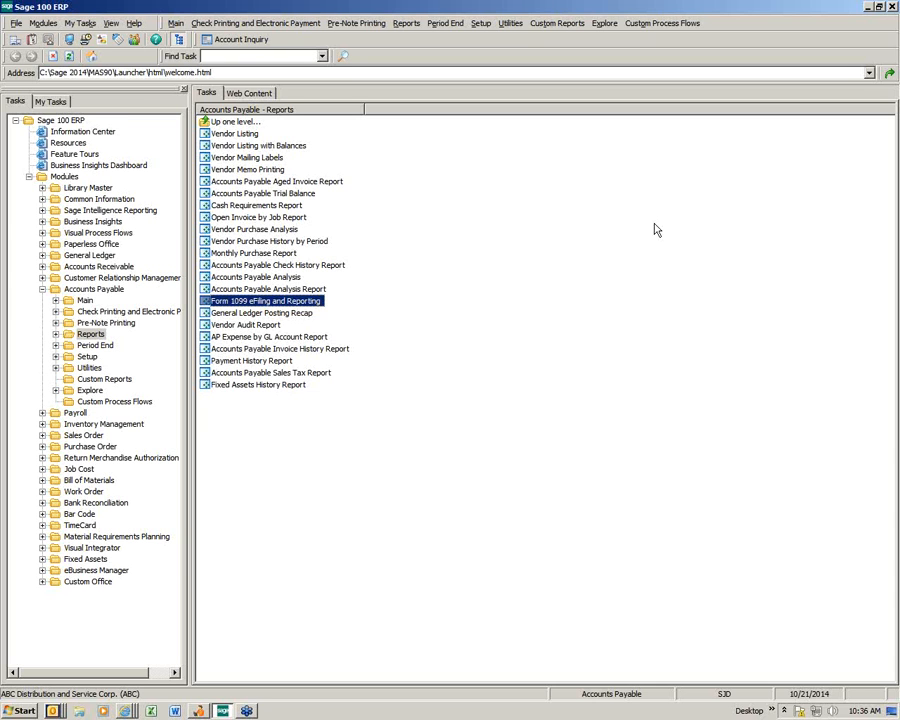
Step: Load the saved 1099 VENDORS setting in the Payment History Report, then close the report
left_click(256, 362)
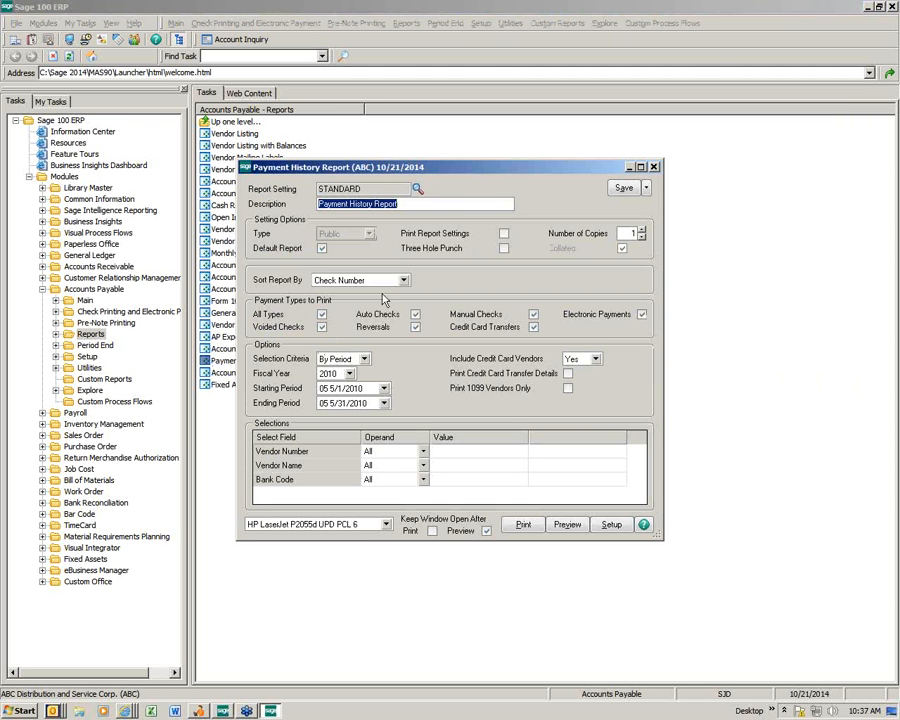
left_click(417, 190)
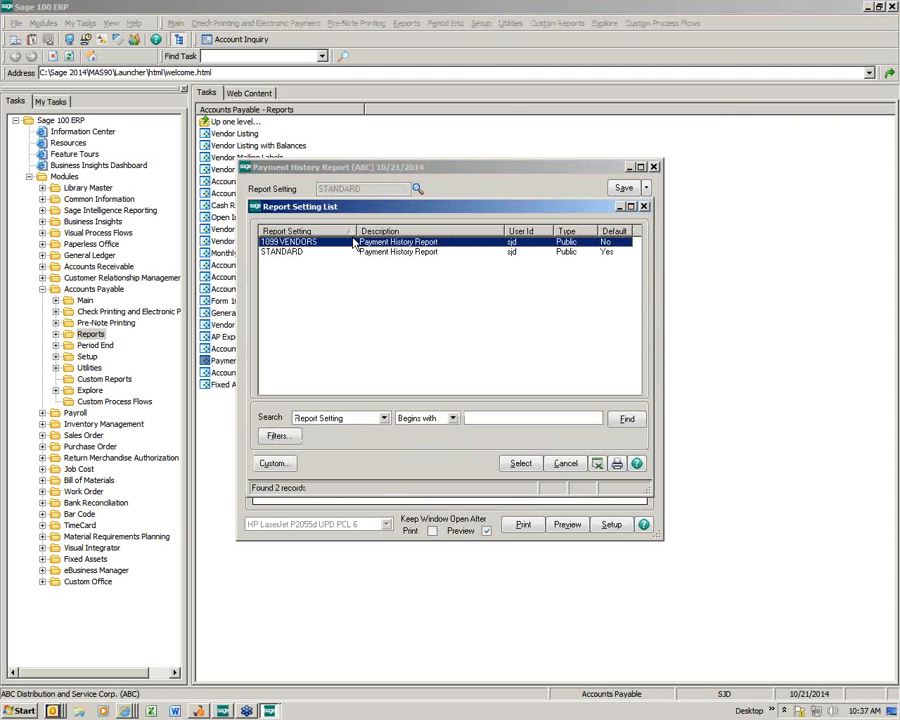
double_click(340, 242)
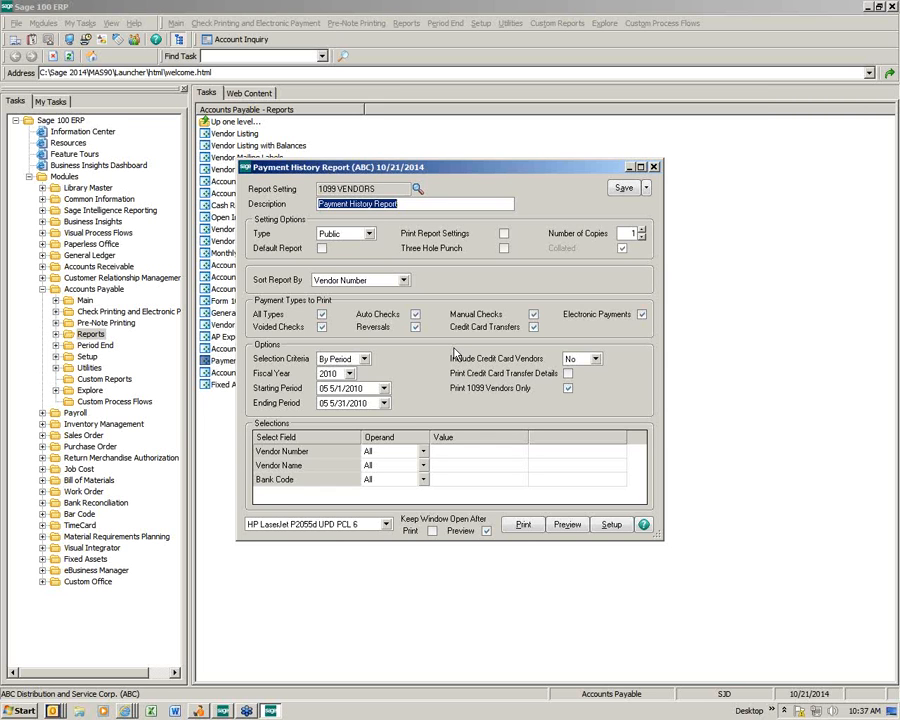
left_click(653, 166)
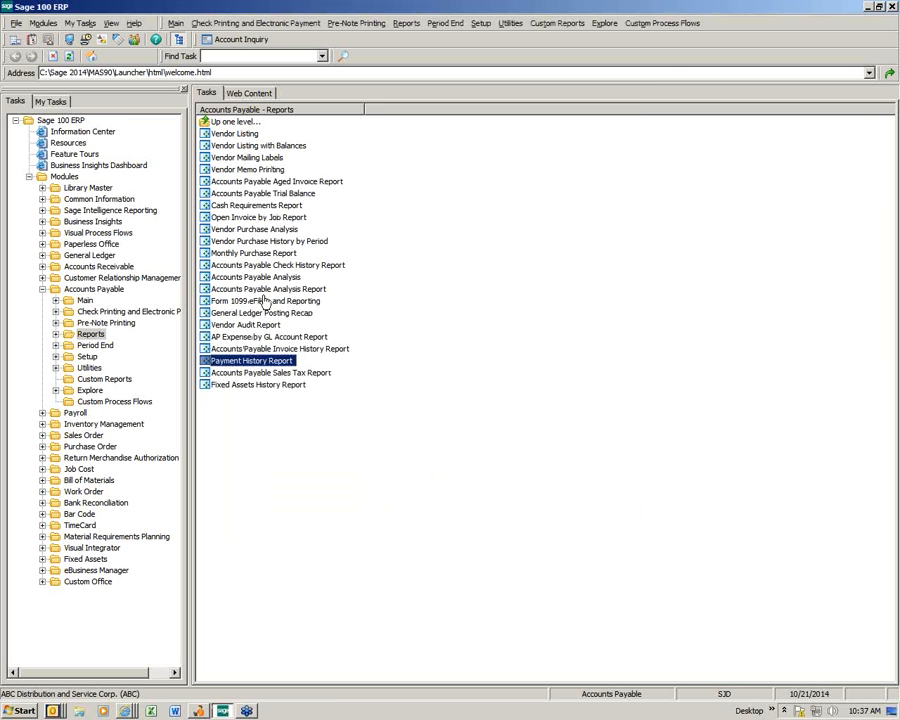
Step: Look up Allclimate Maintenance in Vendor Maintenance and view its 1099 payment history
left_click(85, 300)
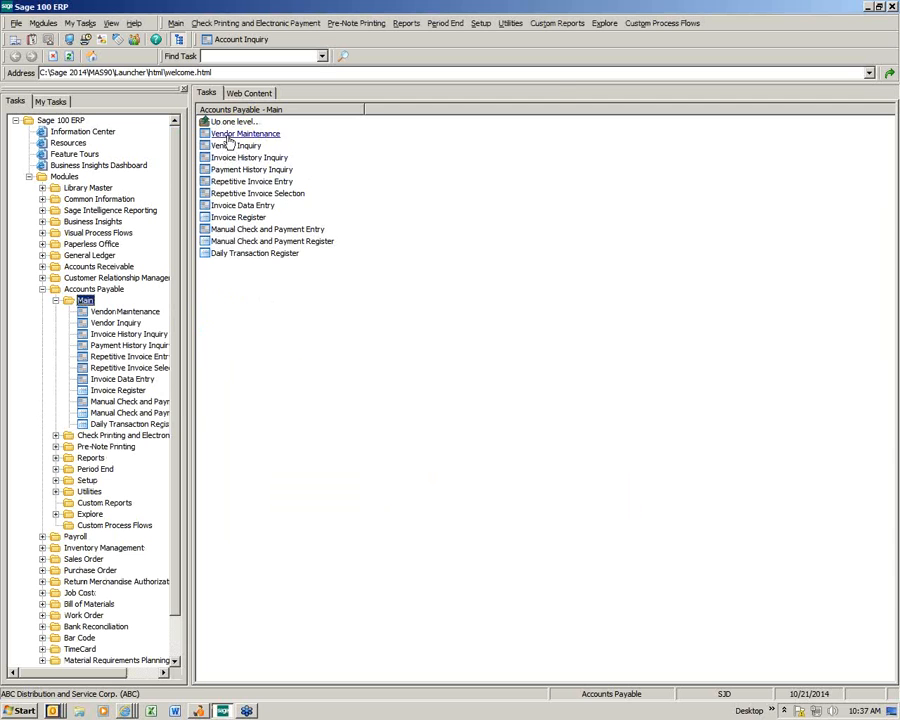
left_click(240, 134)
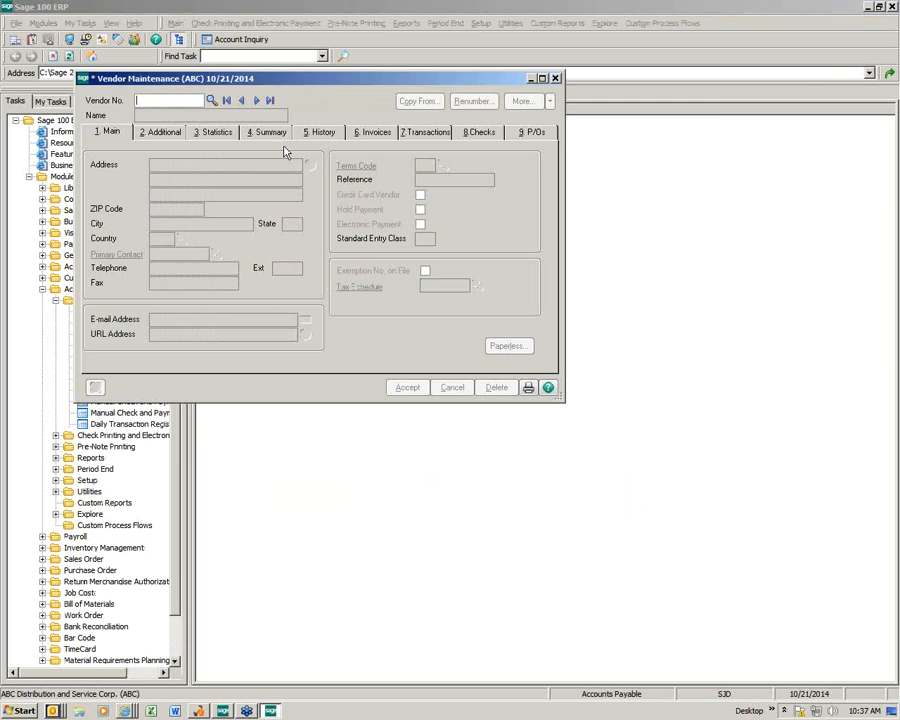
left_click(211, 100)
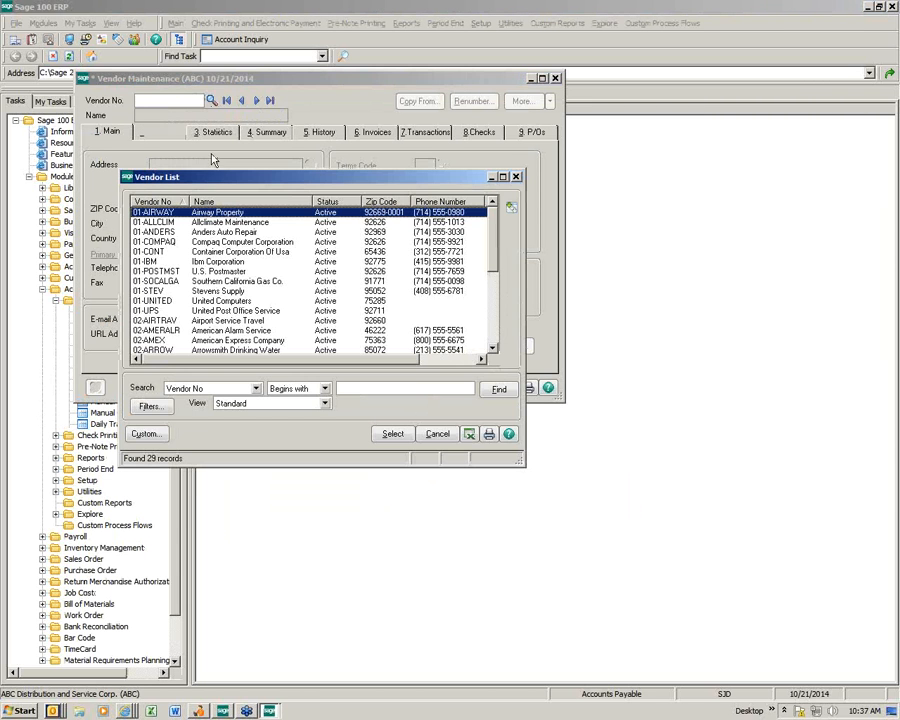
double_click(208, 222)
left_click(162, 132)
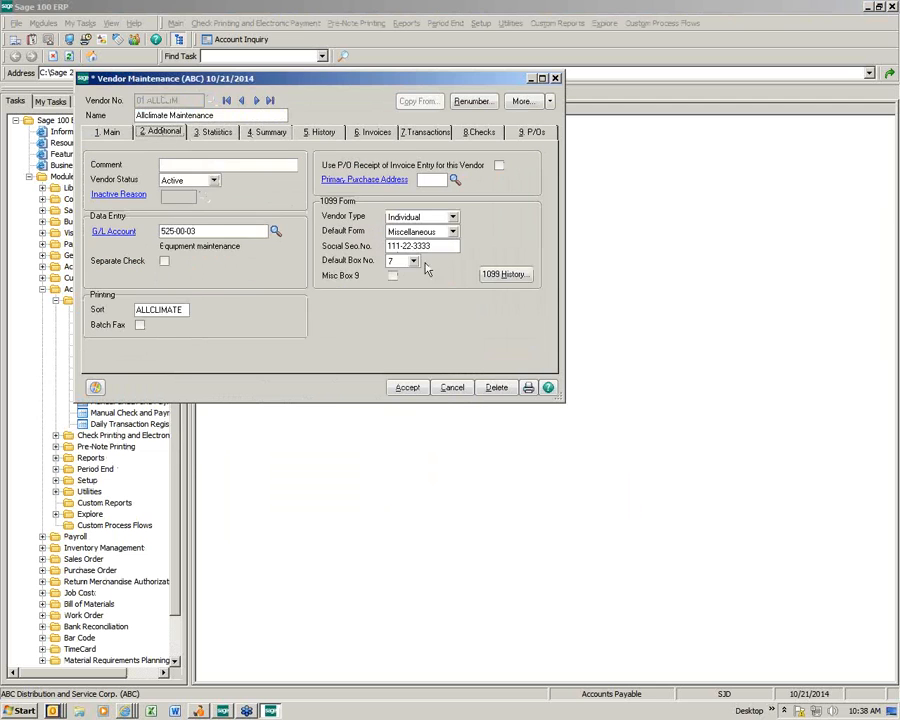
left_click(492, 275)
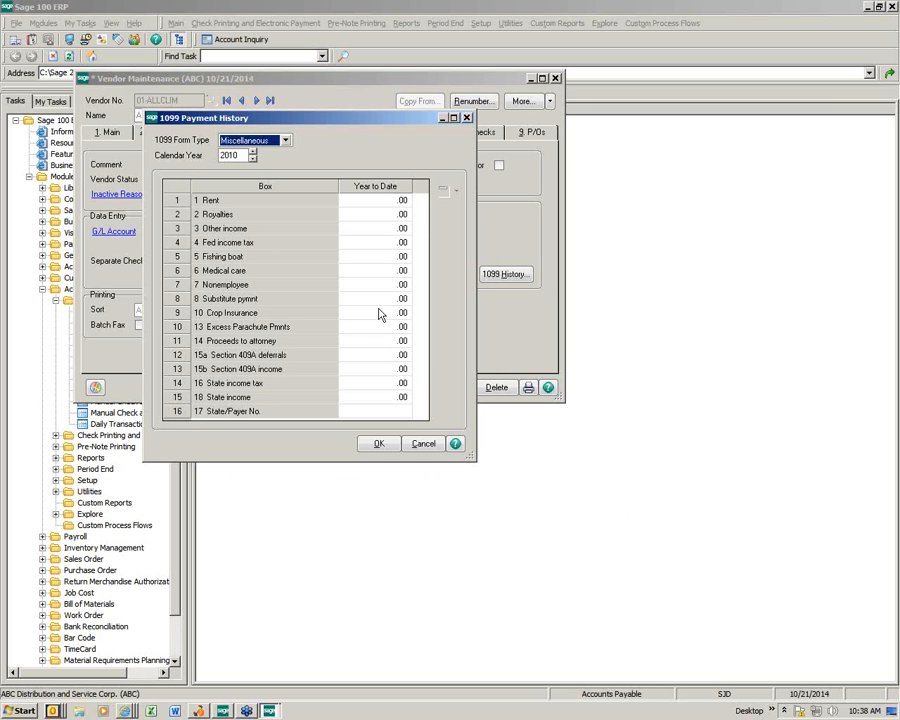
Step: Enter 3,500.00 for box 7 Nonemployee, accept the vendor record and close Vendor Maintenance
left_click(368, 286)
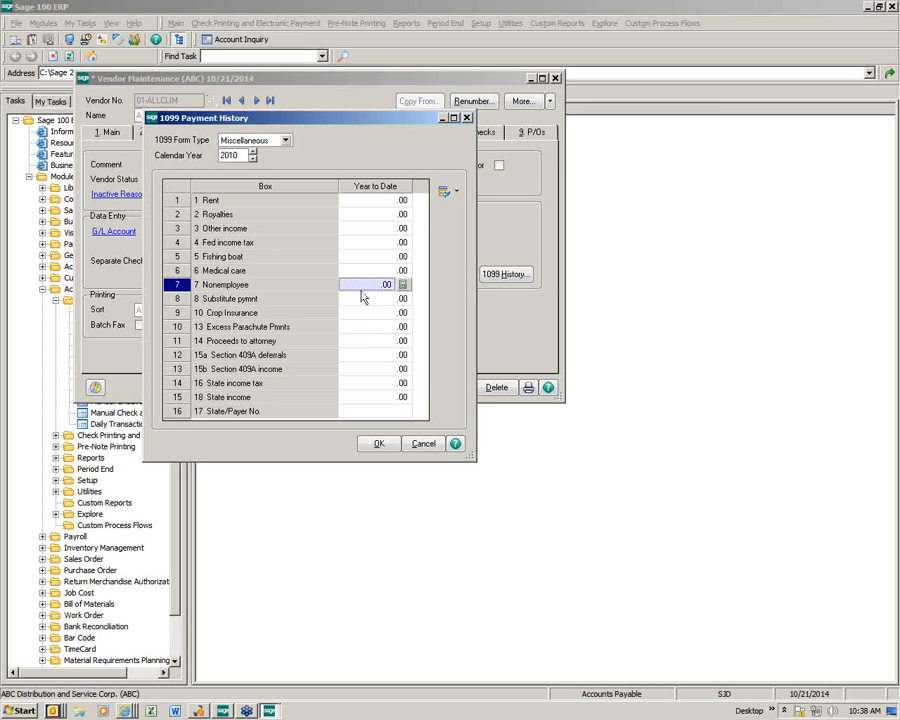
type("3500")
key("Return")
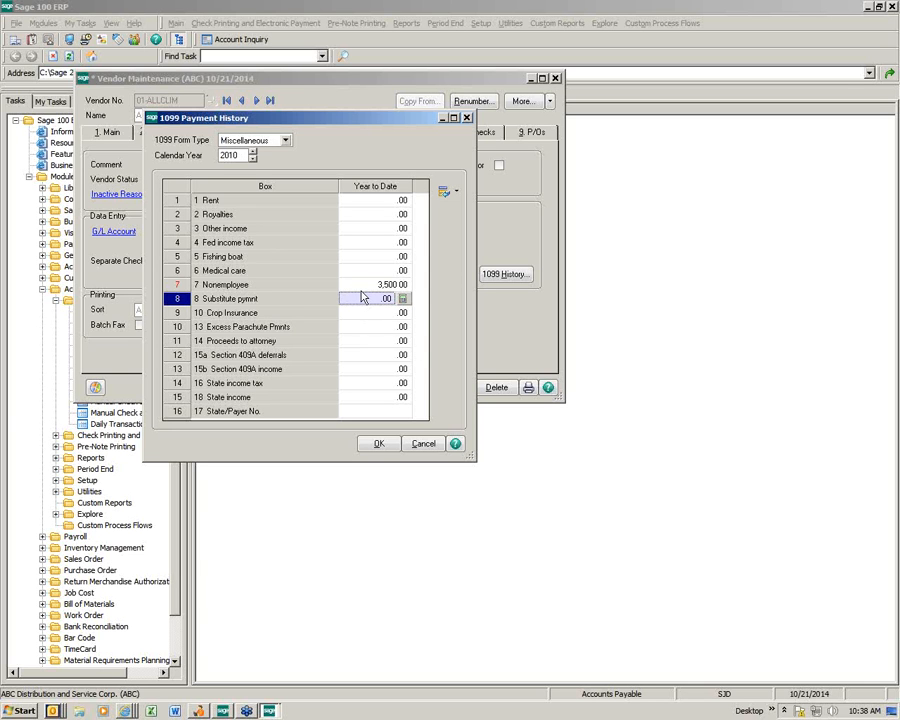
left_click(381, 445)
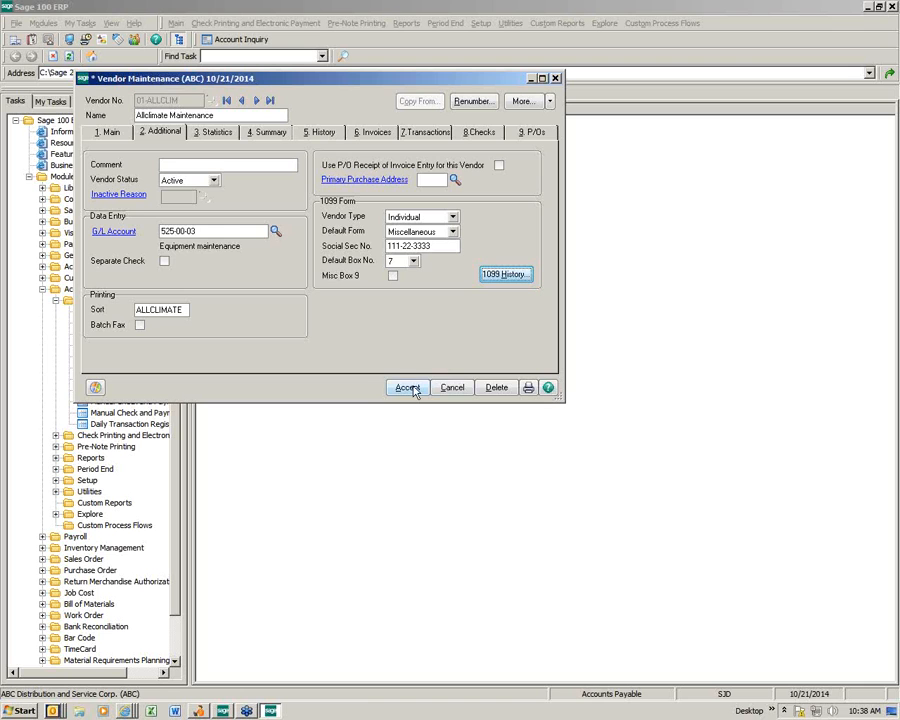
left_click(409, 388)
left_click(555, 78)
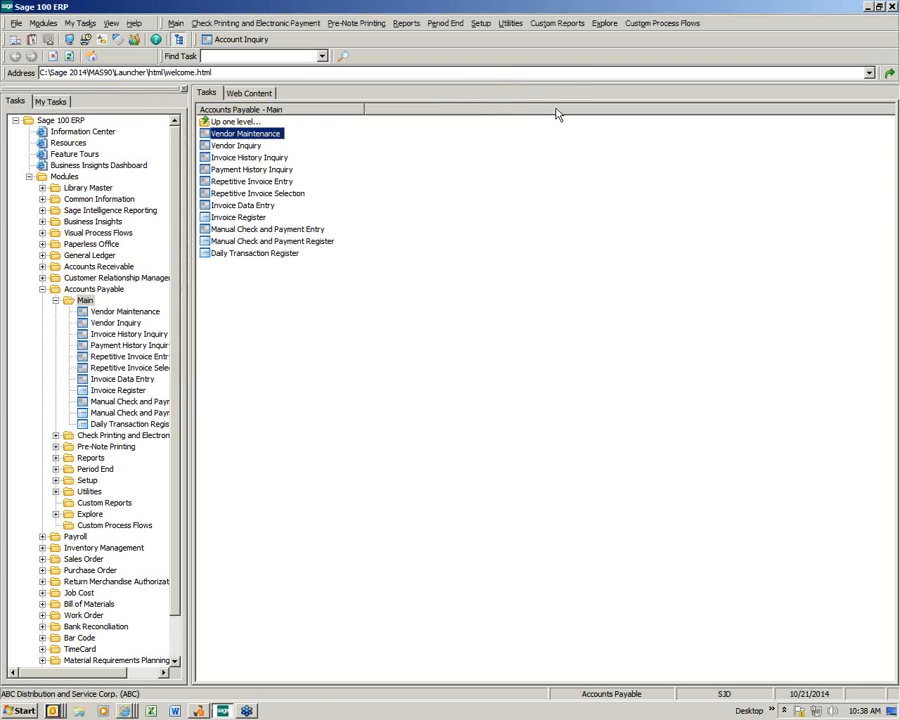